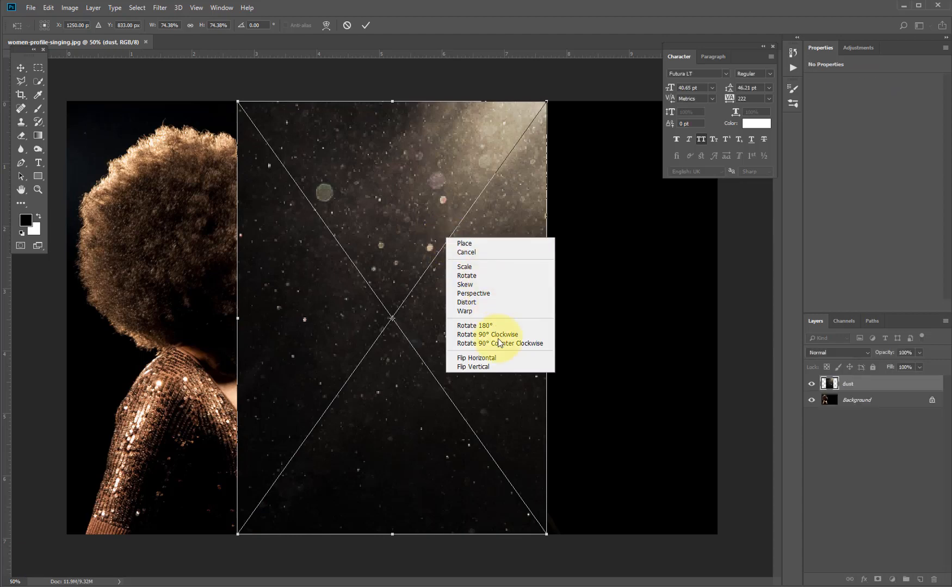
Flip the placed dust image horizontally, align it with the canvas's left edge over the woman, and commit the placement
left_click(499, 359)
left_click_drag(443, 282, 192, 204)
double_click(332, 356)
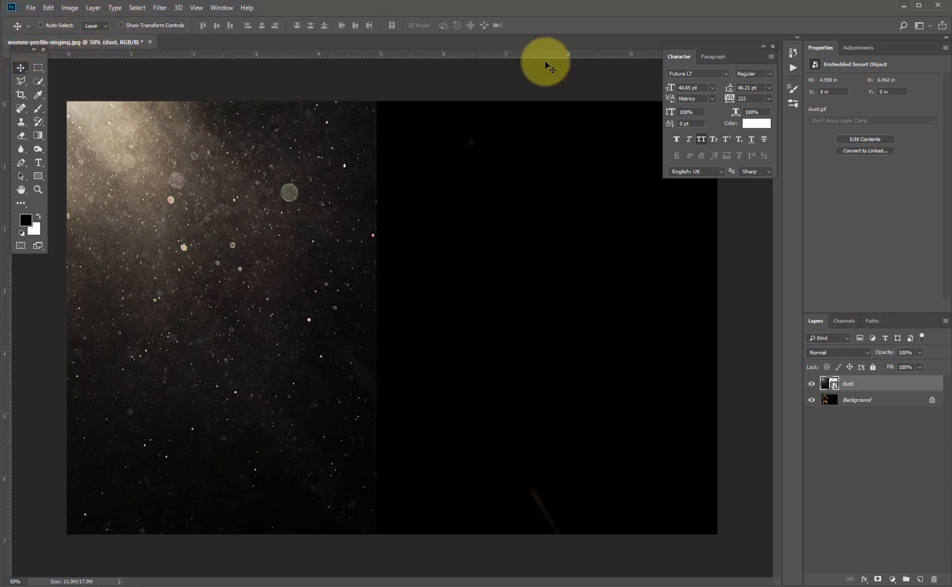
Set the dust layer's blend mode to Screen and its opacity to 91%
left_click(842, 352)
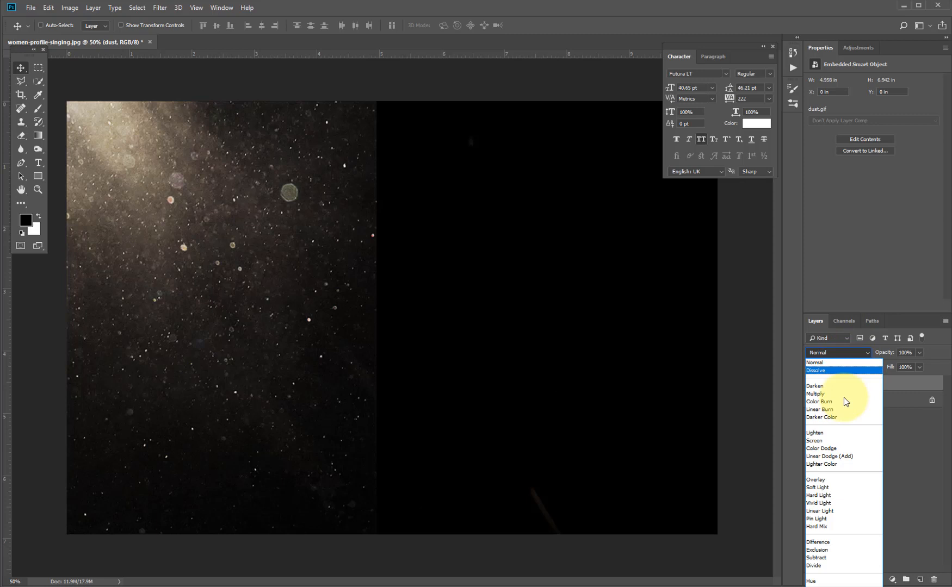
left_click(838, 440)
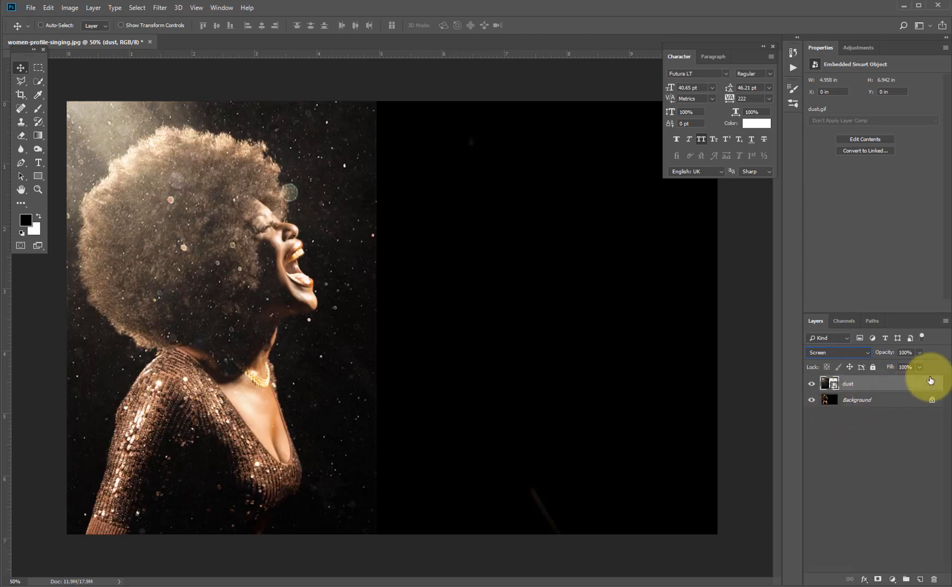
left_click(919, 352)
left_click_drag(921, 363, 916, 367)
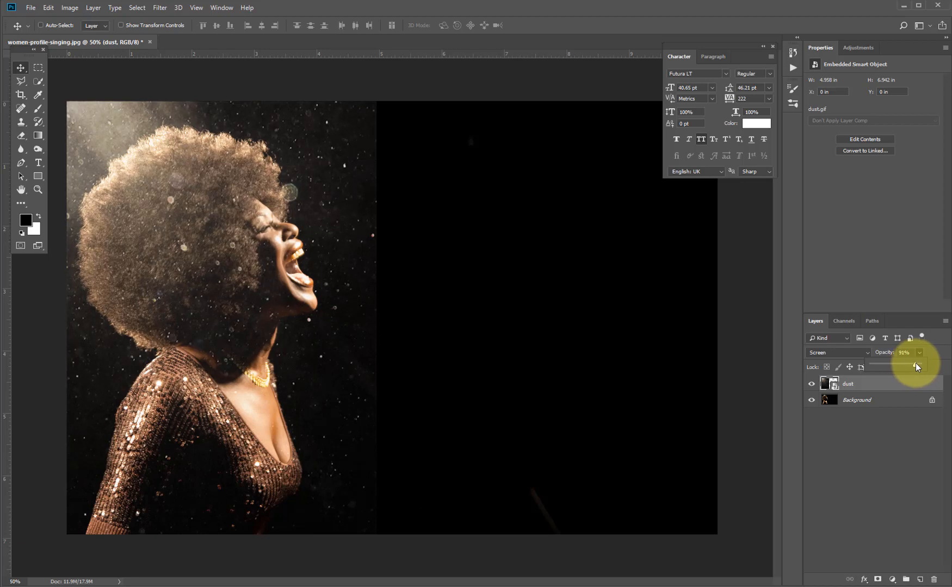
Shift the dust layer up and left over the woman, to about X -0.86 in and Y -0.58 in
left_click_drag(302, 339, 251, 307)
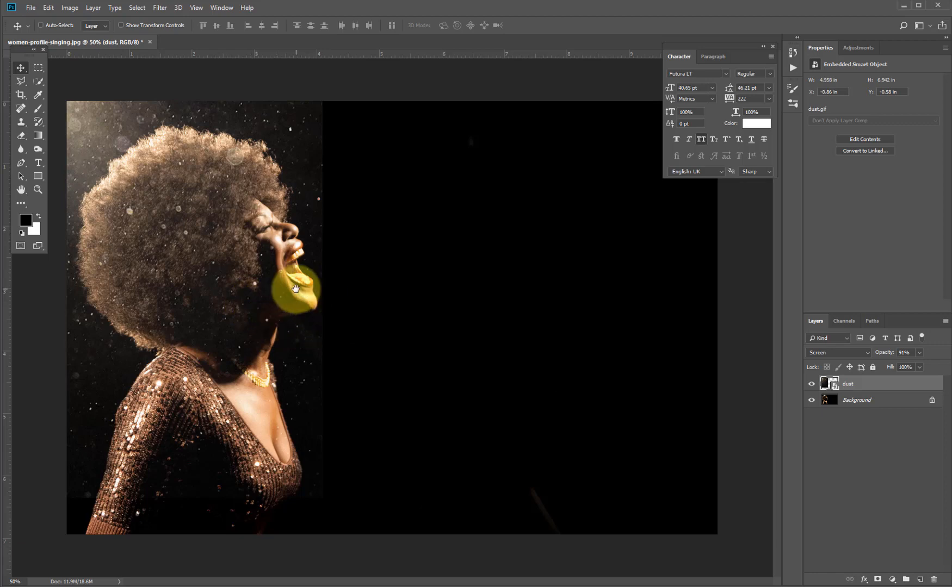
key("ctrl+plus")
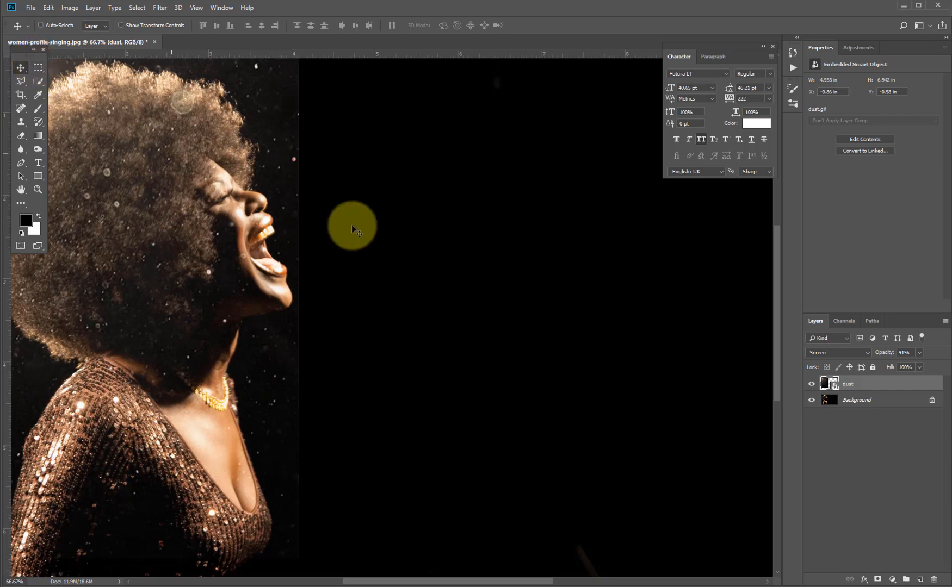
left_click_drag(351, 222, 267, 225)
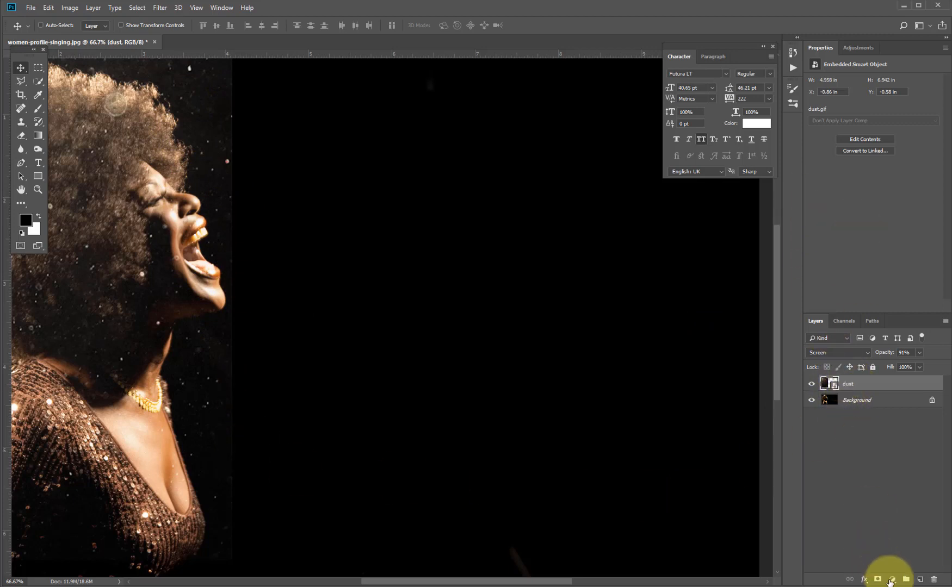
Add a layer mask to the dust layer and paint out its hard edge beside the face with a 500 px black brush
left_click(878, 580)
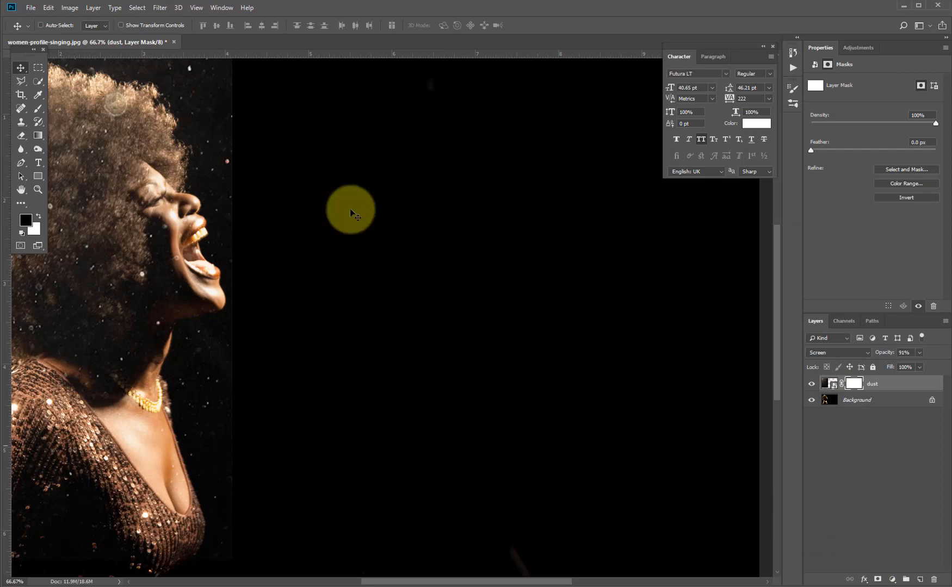
key("b")
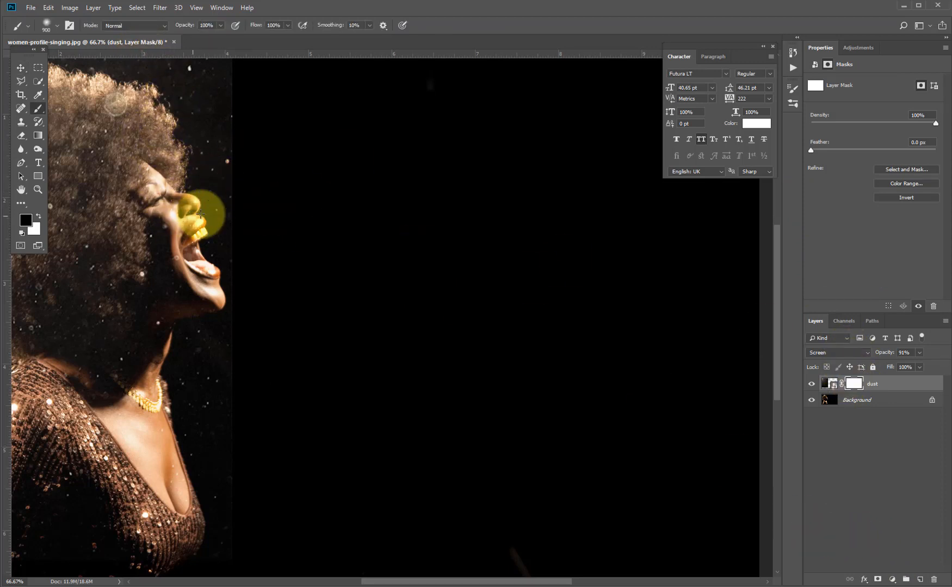
key("bracketleft")
key("bracketleft")
key("bracketleft")
key("bracketleft")
key("bracketleft")
key("bracketleft")
key("bracketleft")
key("bracketleft")
key("bracketleft")
key("bracketleft")
key("bracketleft")
key("bracketleft")
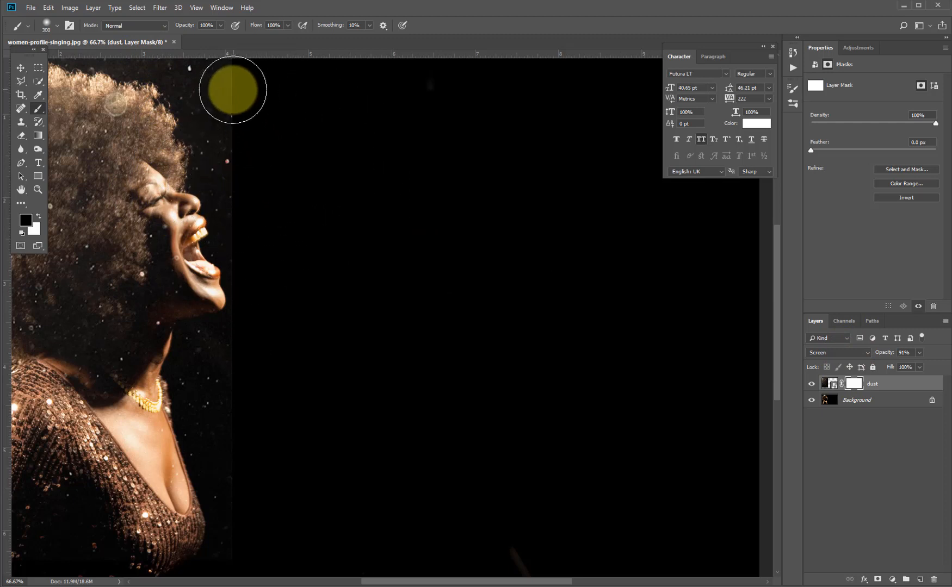
key("bracketright")
key("bracketright")
key("bracketright")
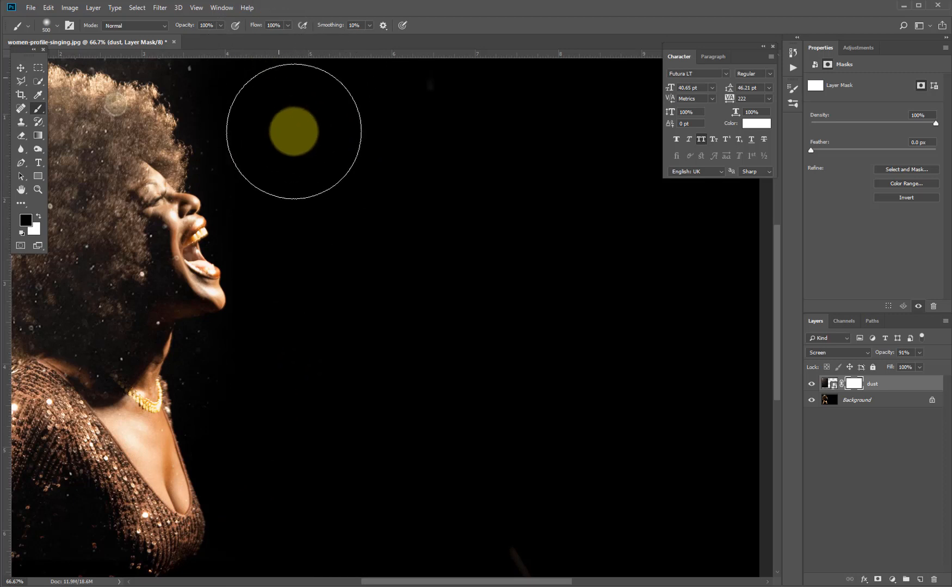
left_click(275, 453)
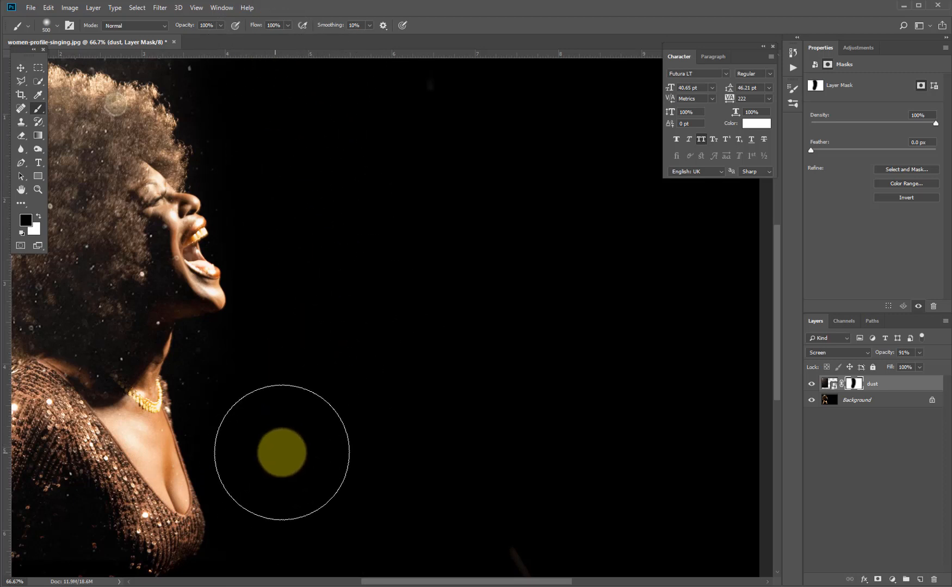
key("v")
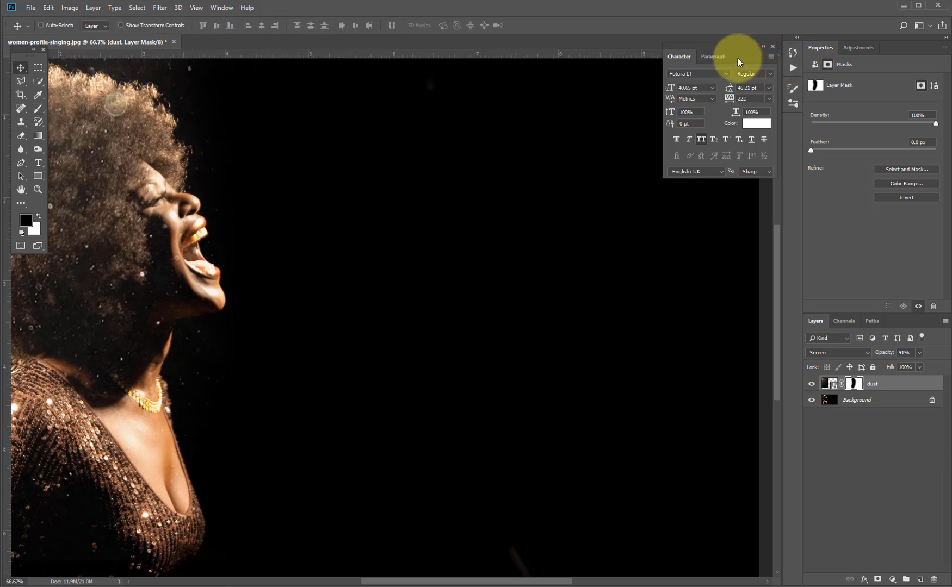
Arrange the floating tools palette over the image, the Character palette off the canvas, and the Snipping Tool window beside the woman
mouse_move(23, 59)
left_mouse_down()
mouse_move(38, 84)
mouse_move(31, 75)
left_mouse_up()
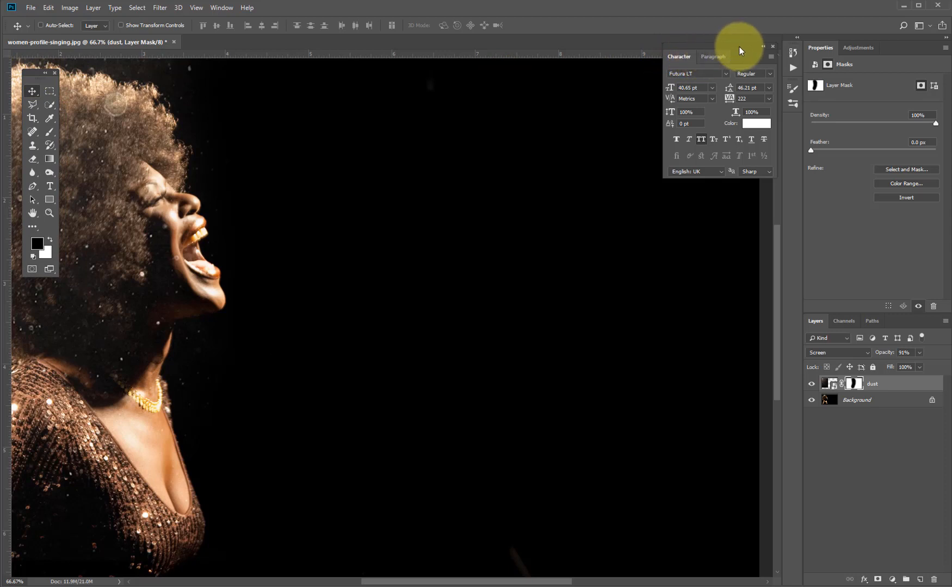
left_click_drag(735, 47, 856, 196)
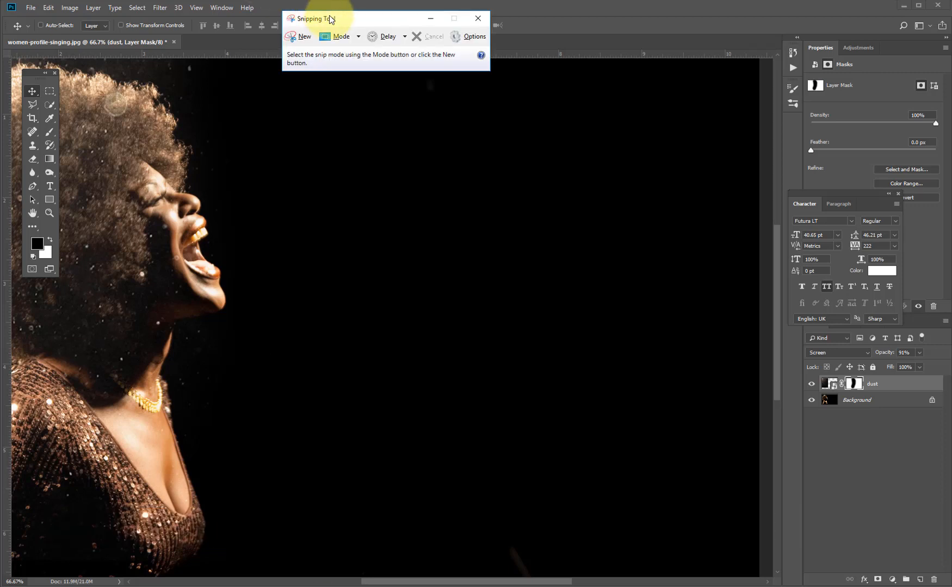
left_click_drag(329, 19, 344, 98)
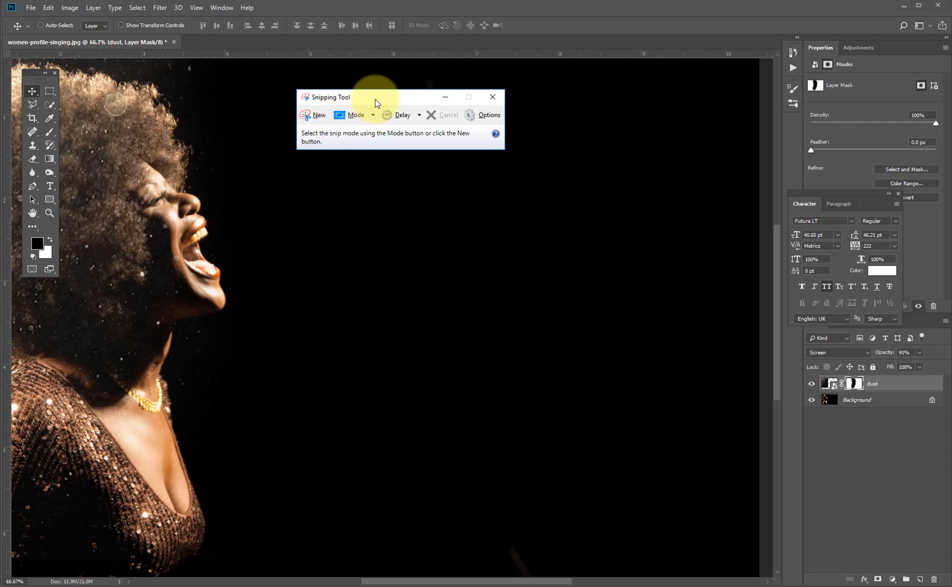
left_click_drag(384, 99, 609, 85)
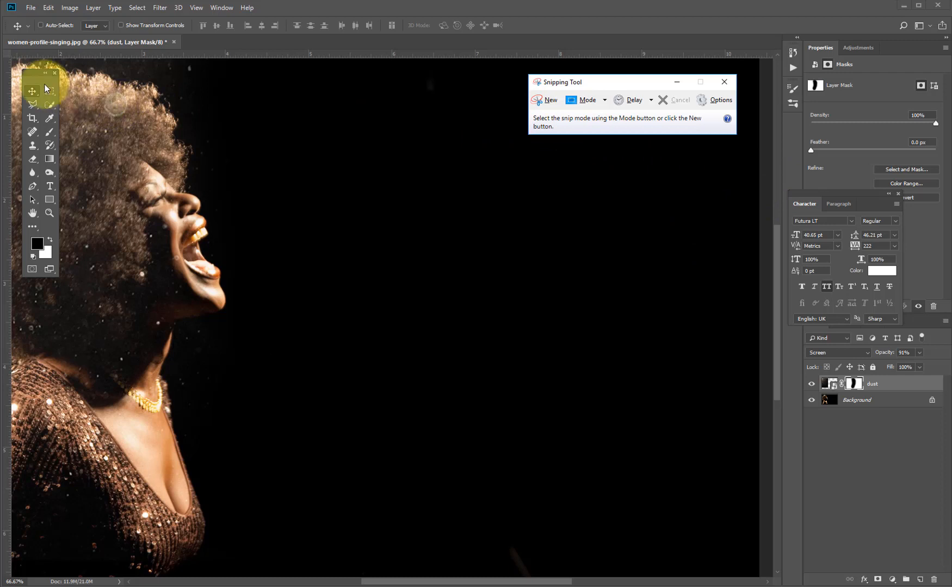
left_click_drag(31, 72, 31, 71)
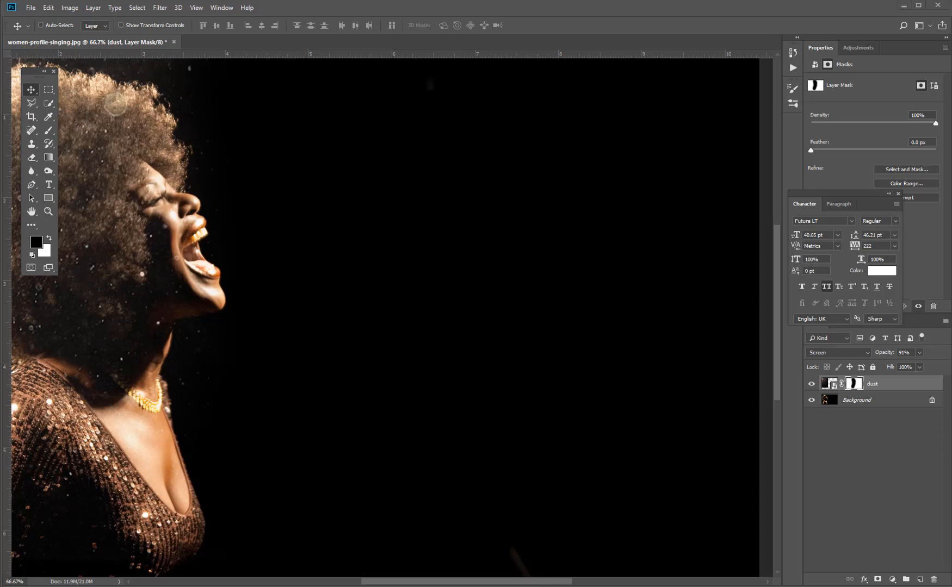
Switch to Snipping Tool and capture the Photoshop window's area from its upper-left corner to the canvas's lower-right corner
key("alt+Tab")
left_click(558, 102)
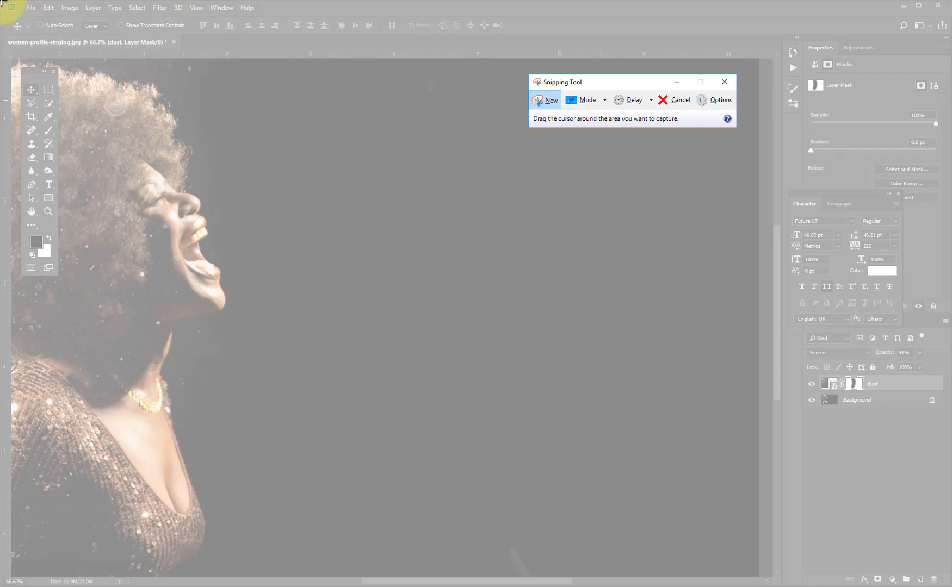
left_click_drag(2, 4, 772, 585)
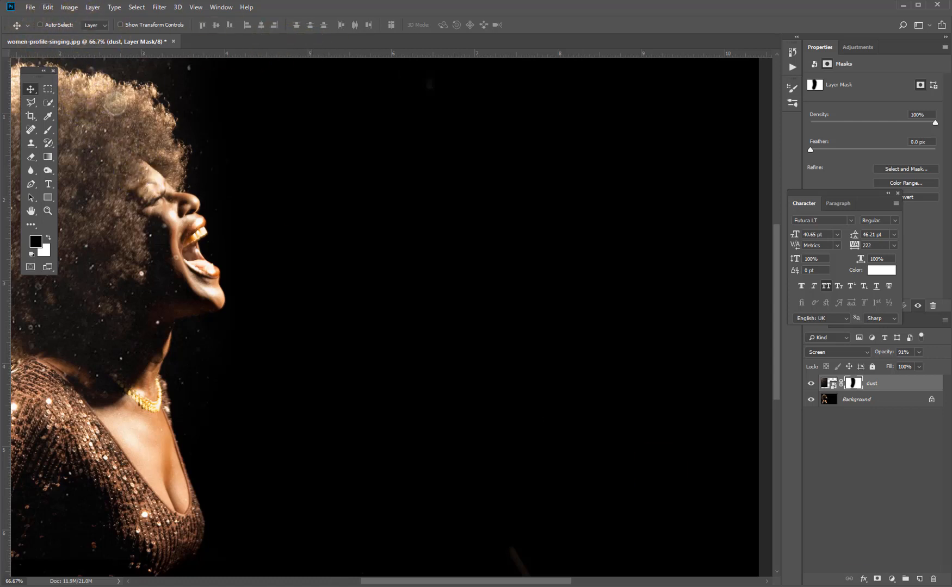
Create a new document 1129 px wide and 1316 px high at 200 pixels/inch
left_click(34, 7)
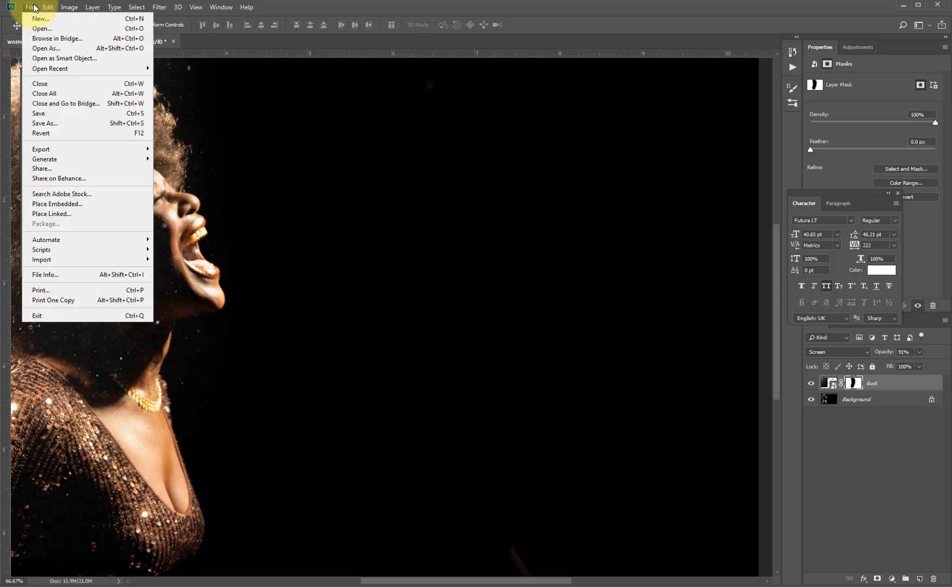
left_click(46, 20)
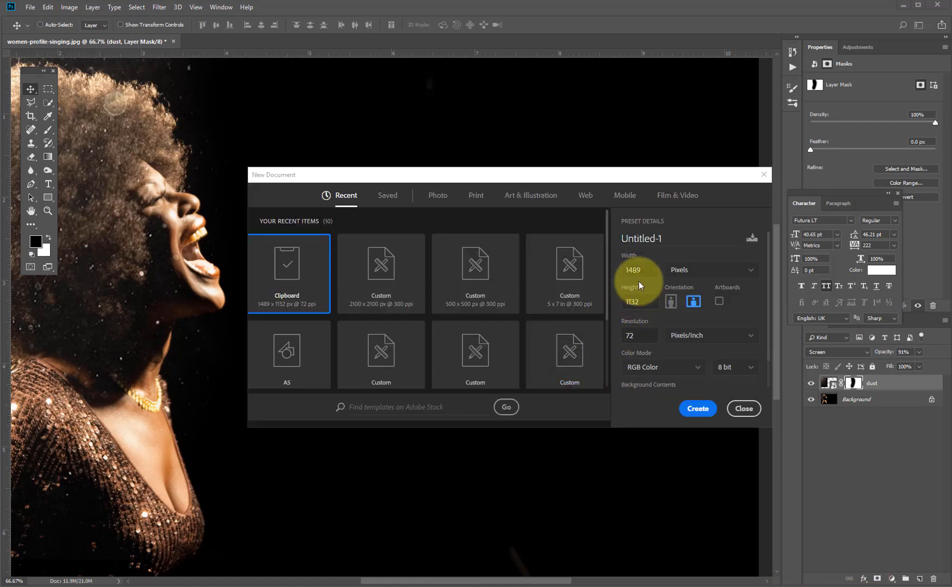
double_click(632, 270)
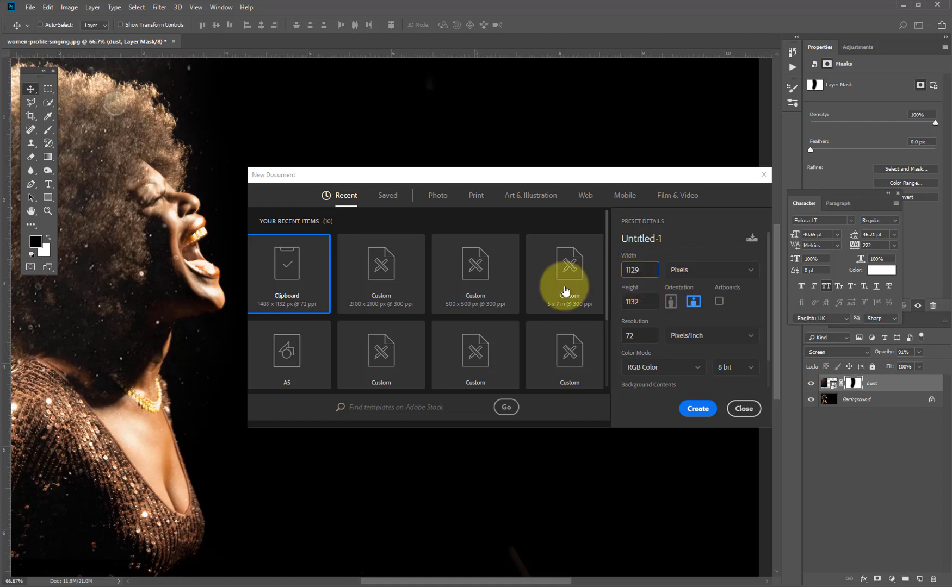
key("Tab")
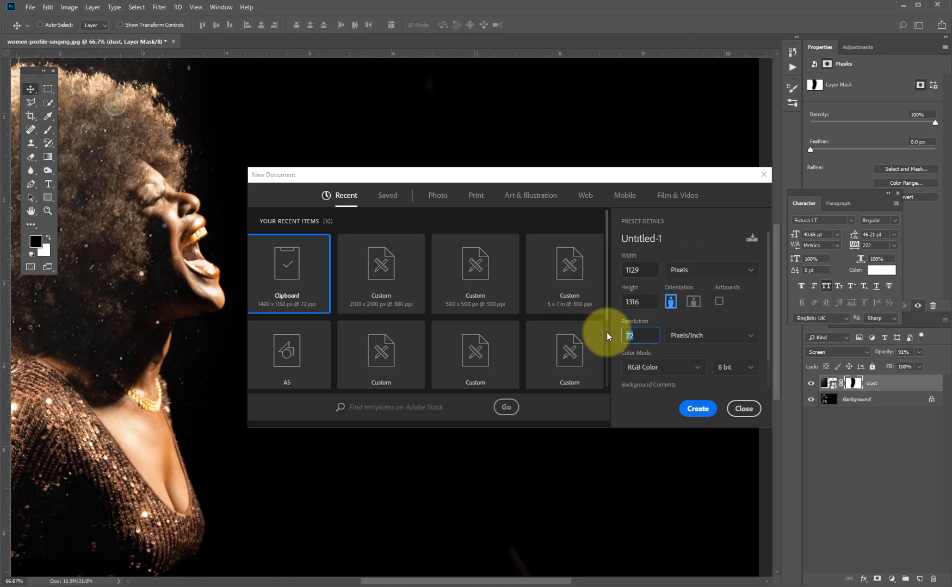
type("200")
left_click(701, 408)
Close the women-profile-singing.jpg document without saving it, keeping Untitled-1 open
left_click(137, 38)
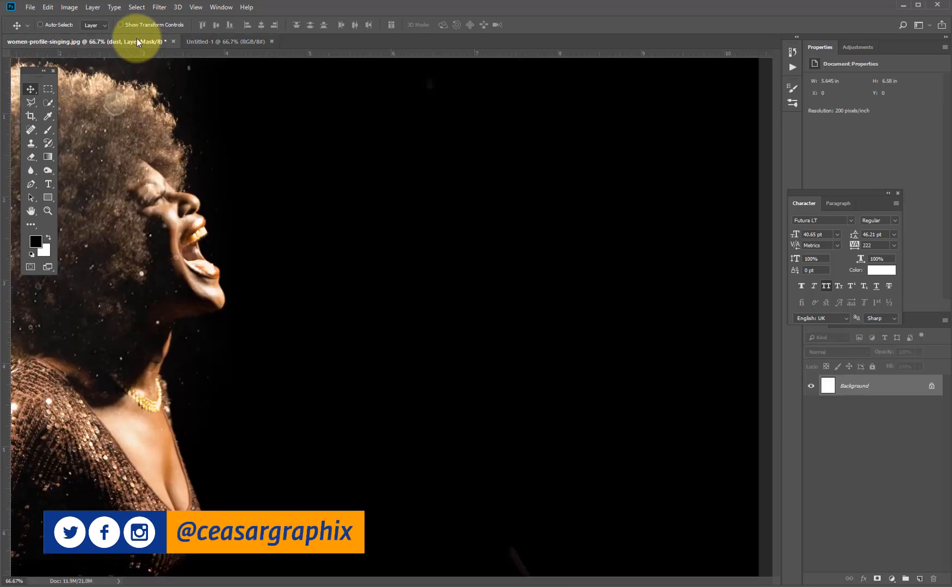
left_click(219, 41)
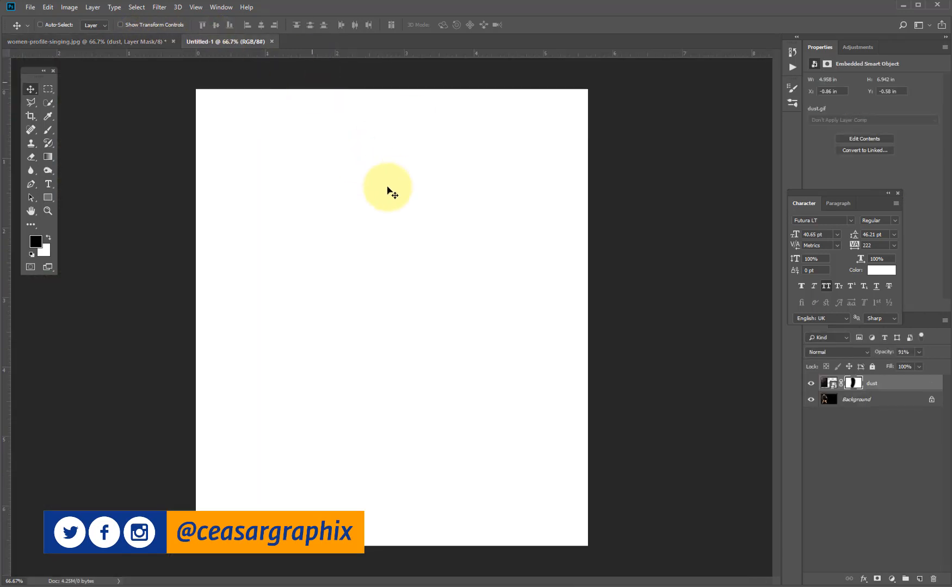
left_click(172, 42)
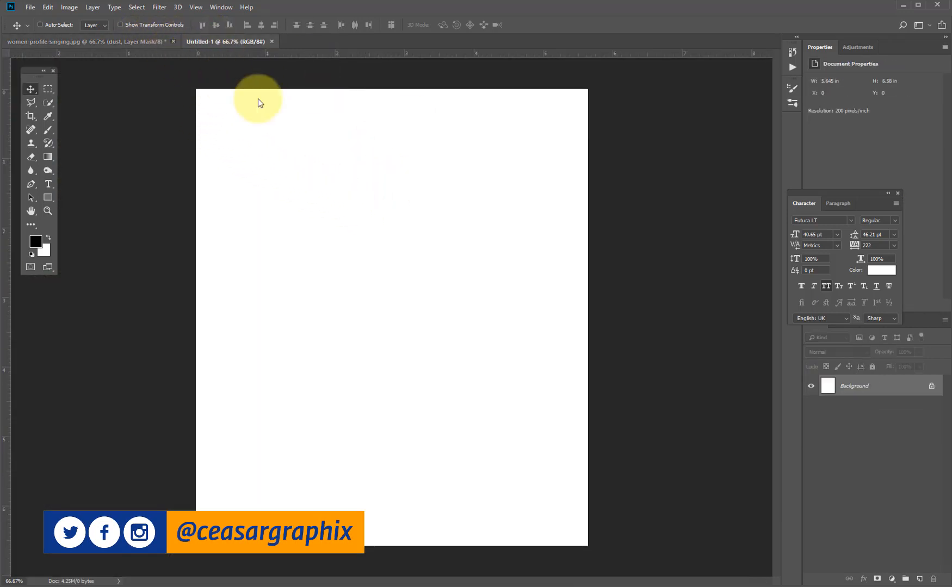
left_click(517, 207)
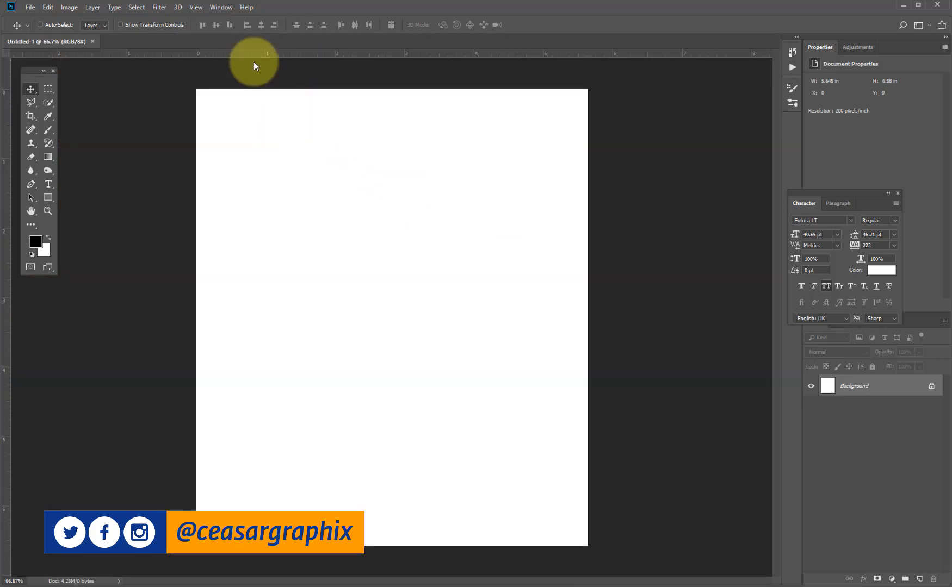
Open the Capture image from the screen_shot folder on the Desktop
left_click(26, 9)
left_click(47, 29)
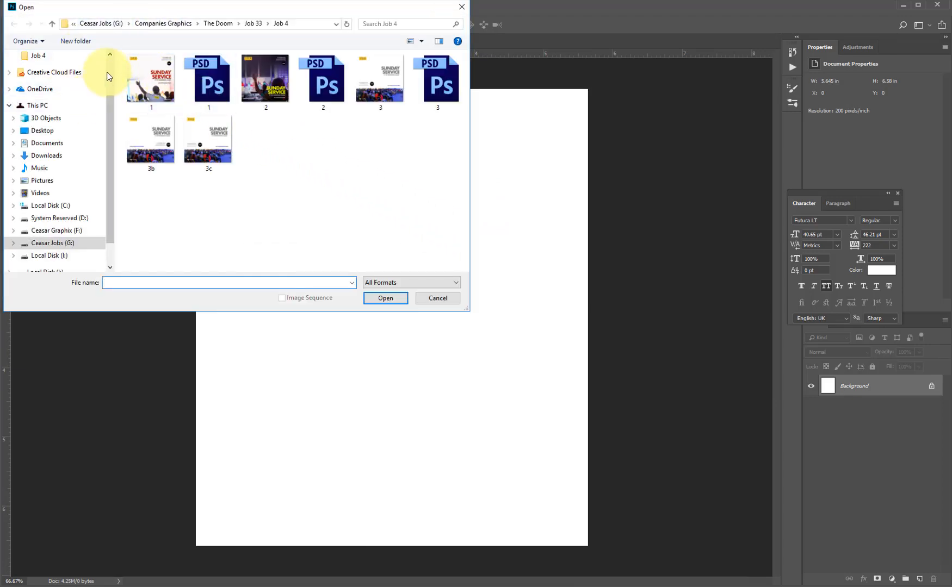
scroll(82, 81, "up", 2)
left_click(43, 189)
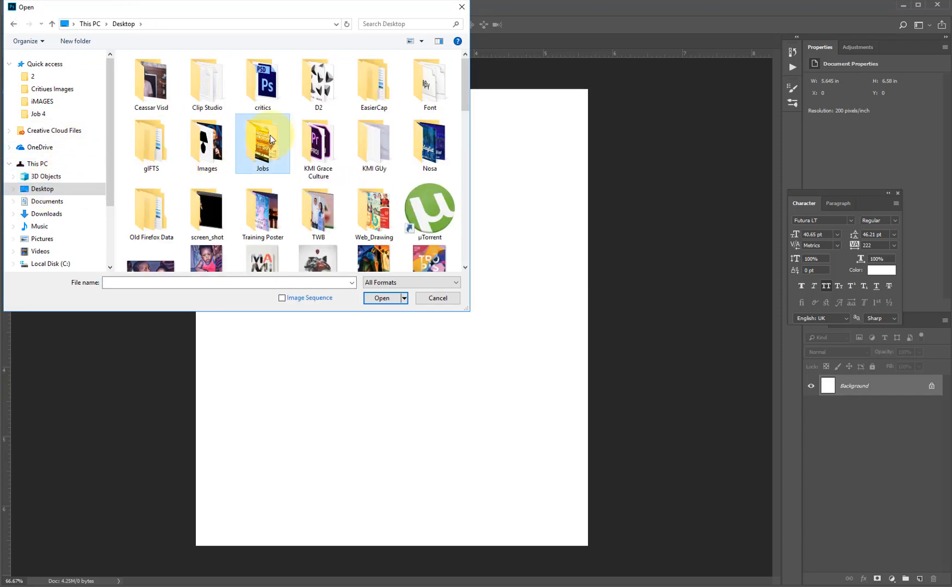
left_click(201, 211)
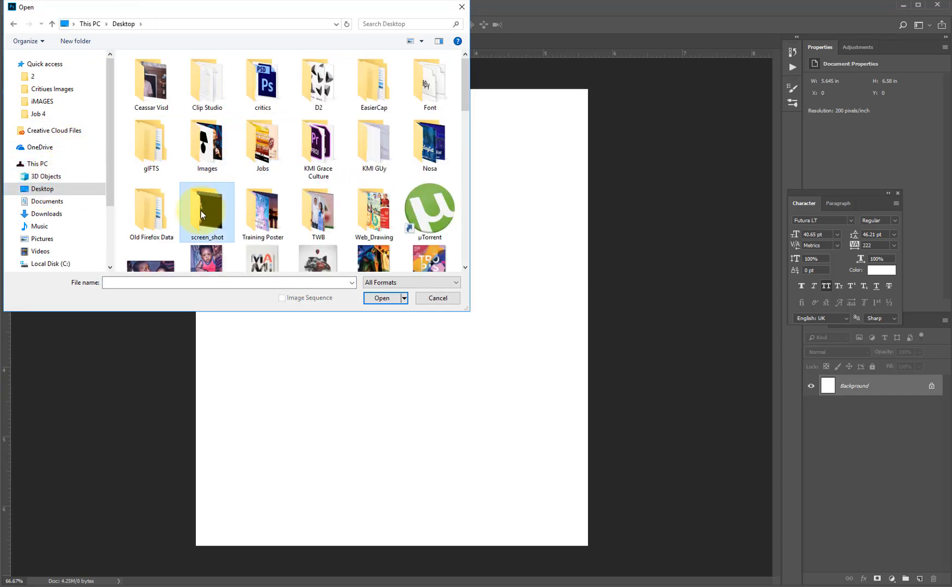
double_click(201, 210)
left_click(162, 79)
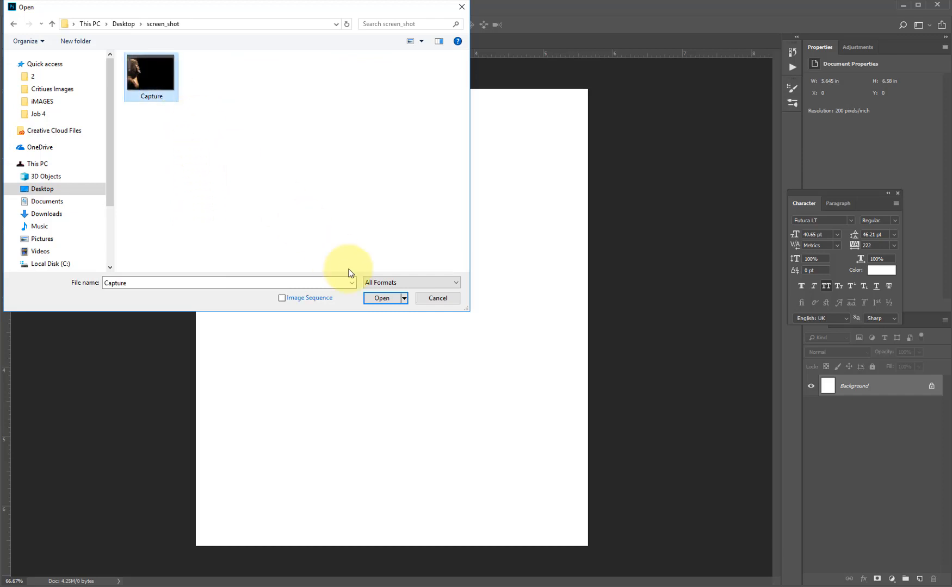
left_click(382, 299)
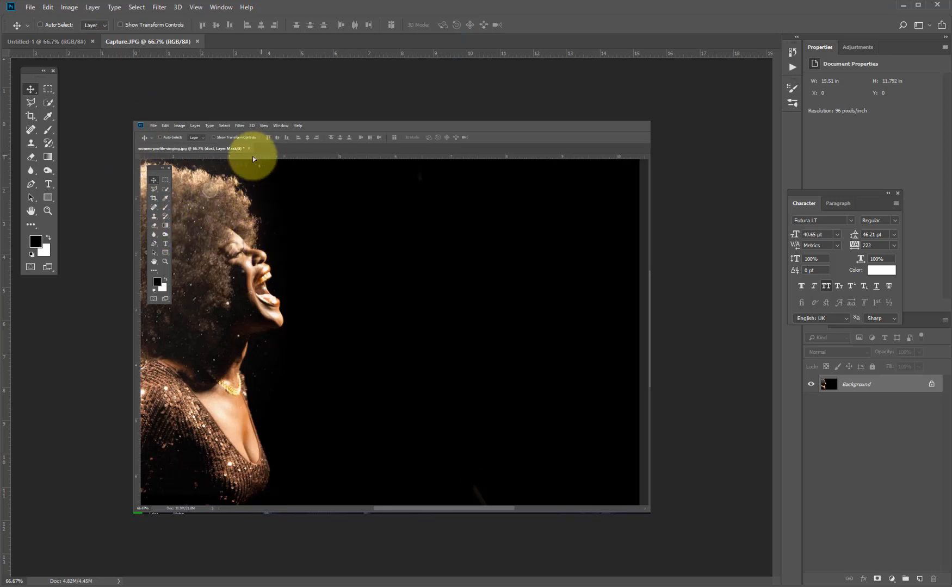
Copy the Capture image into the Untitled-1 document as a new layer and convert that layer to a smart object
left_click_drag(253, 159, 352, 206)
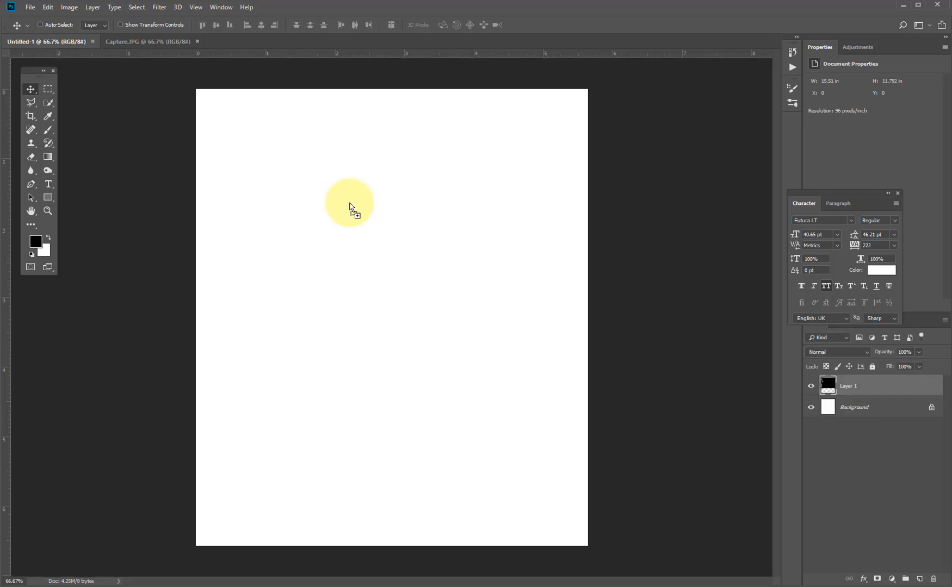
right_click(857, 387)
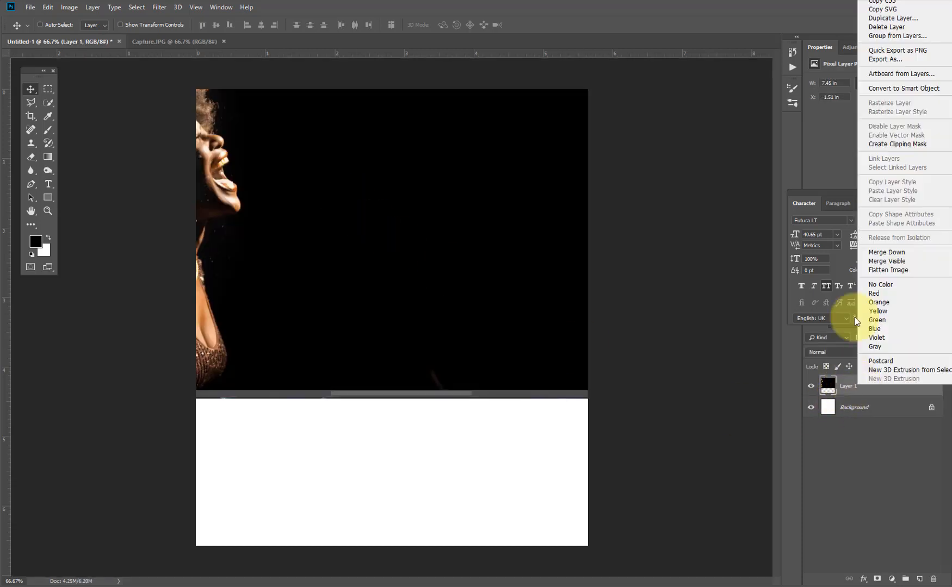
left_click(903, 88)
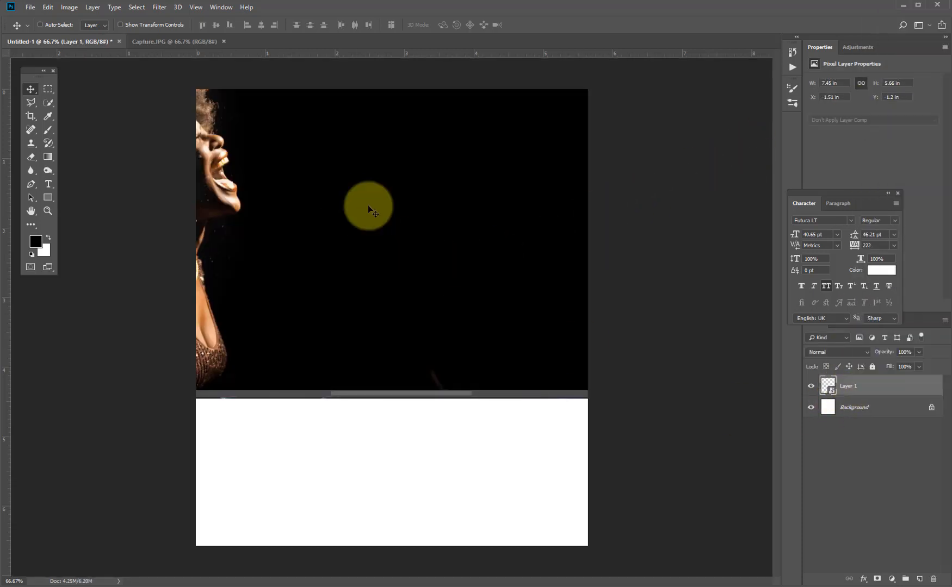
Align the capture layer with the canvas's upper-left corner and scale it down to about 6.875 by 5.23 in
left_click_drag(271, 203, 389, 295)
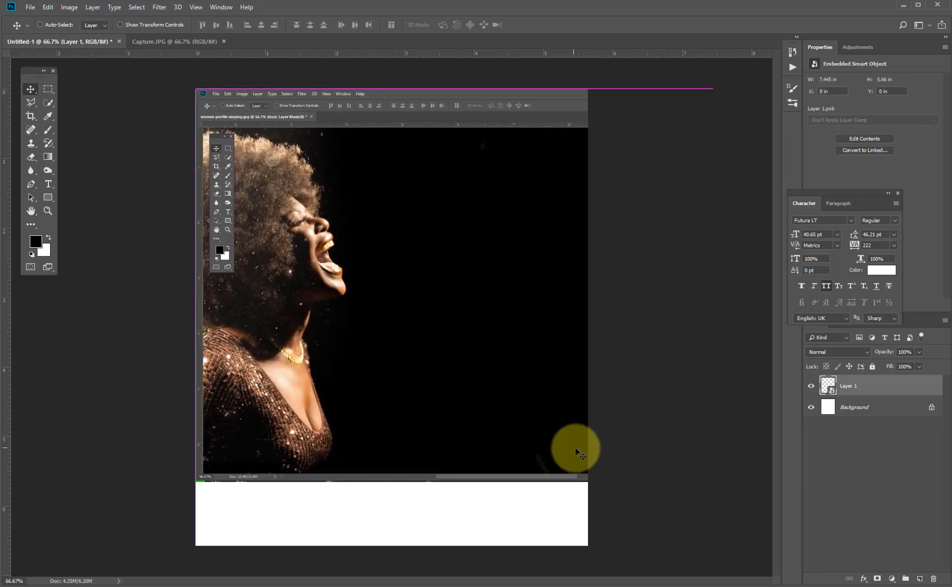
key("ctrl")
key("ctrl+t")
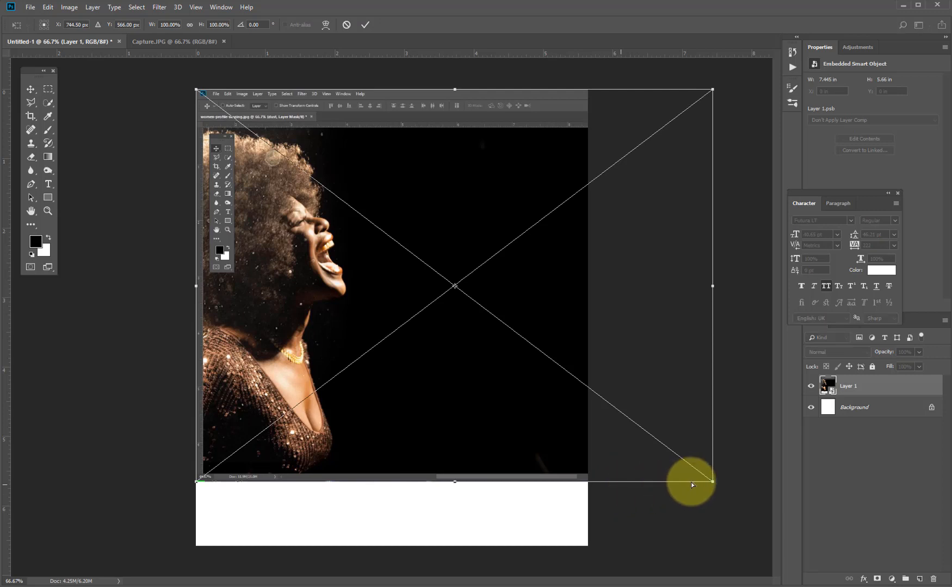
left_click_drag(714, 482, 664, 465)
key("Return")
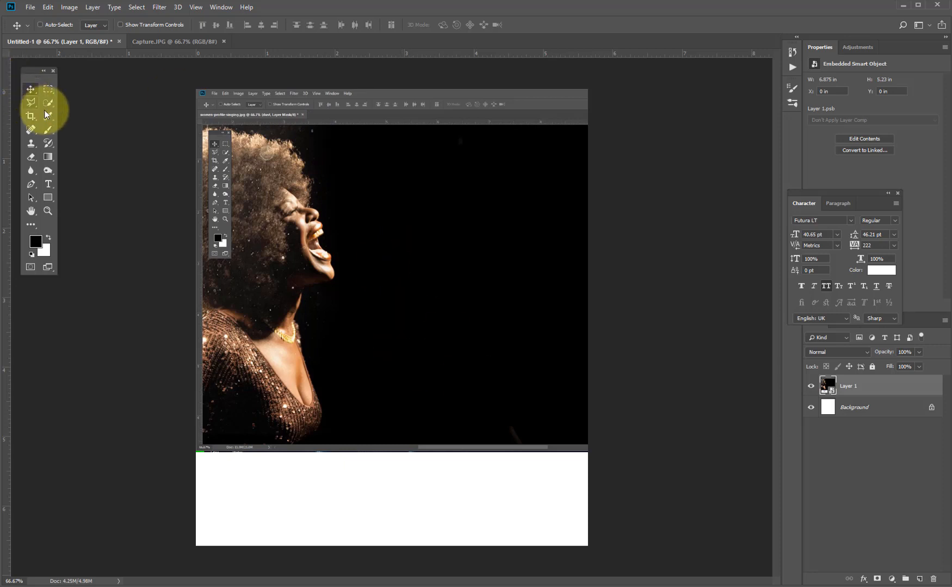
Clip Layer 1 to the Background layer and move the floating Character panel clear of the layer list
left_click(47, 89)
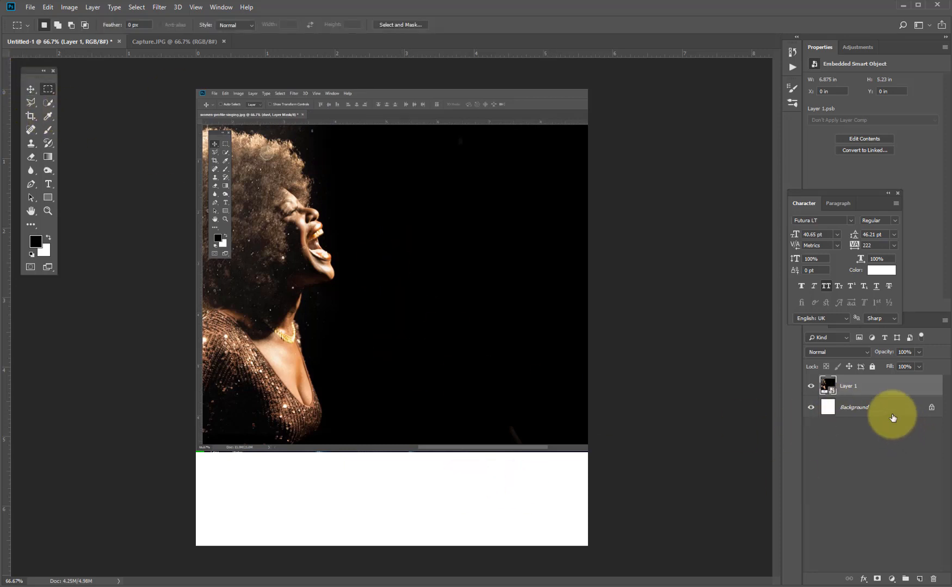
right_click(856, 388)
left_click(924, 172)
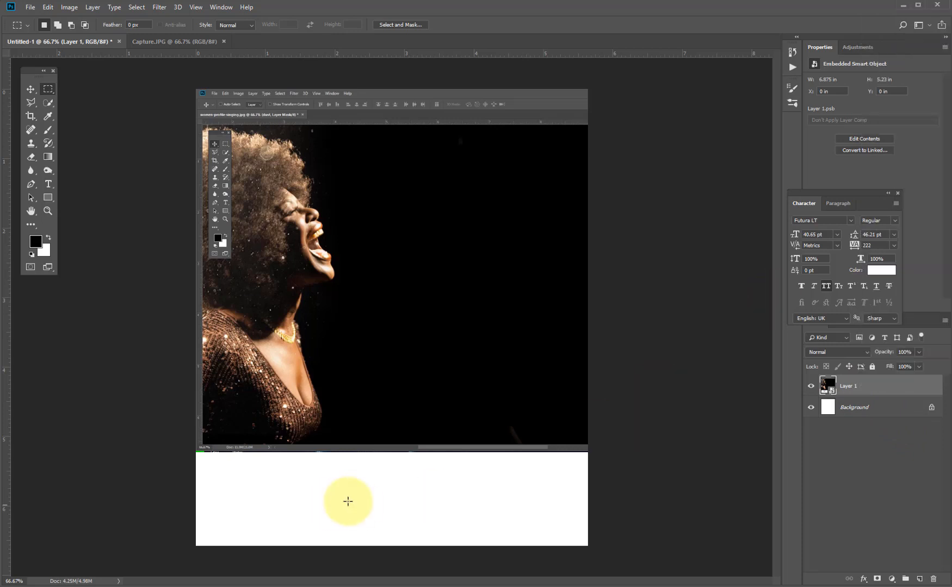
right_click(862, 386)
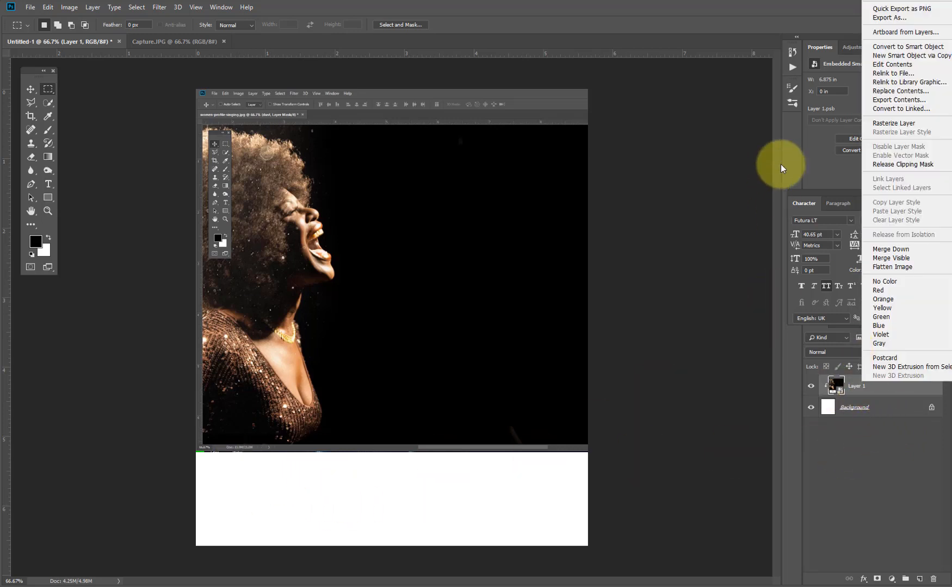
left_click(832, 191)
left_click_drag(828, 196, 685, 85)
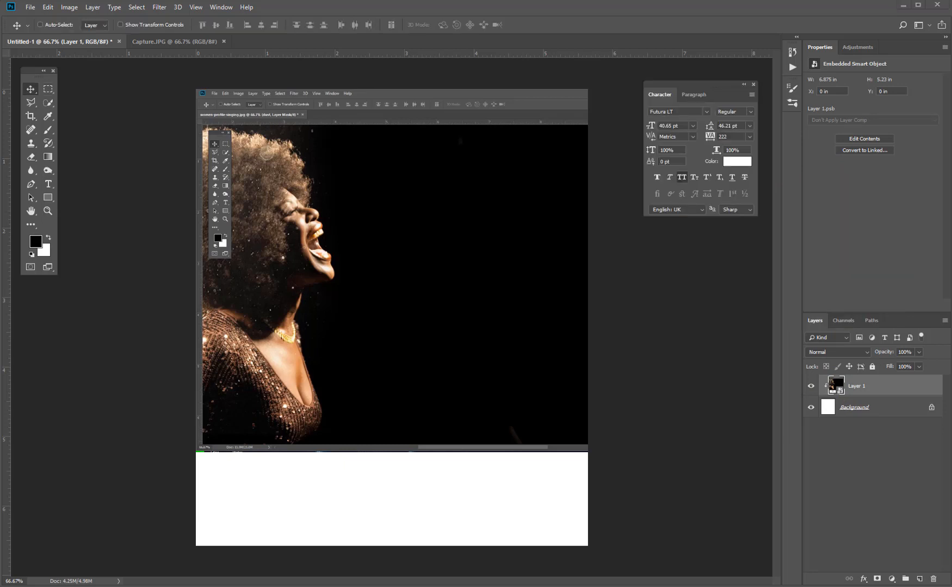
Add a text layer over the black area and paste in the copied "Learn Advanced Photo Editing Techniques for graphic design + Photography" text
left_click(49, 185)
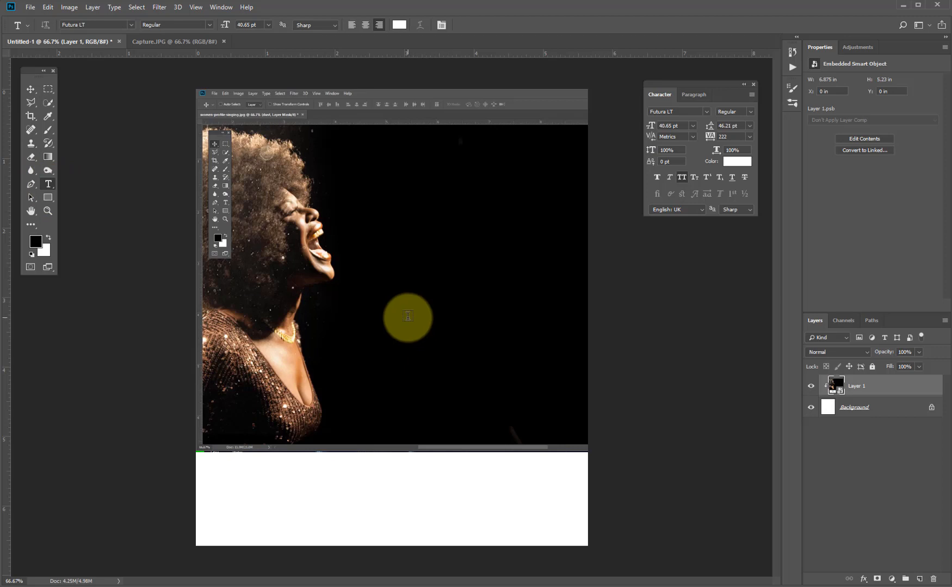
left_click(408, 317)
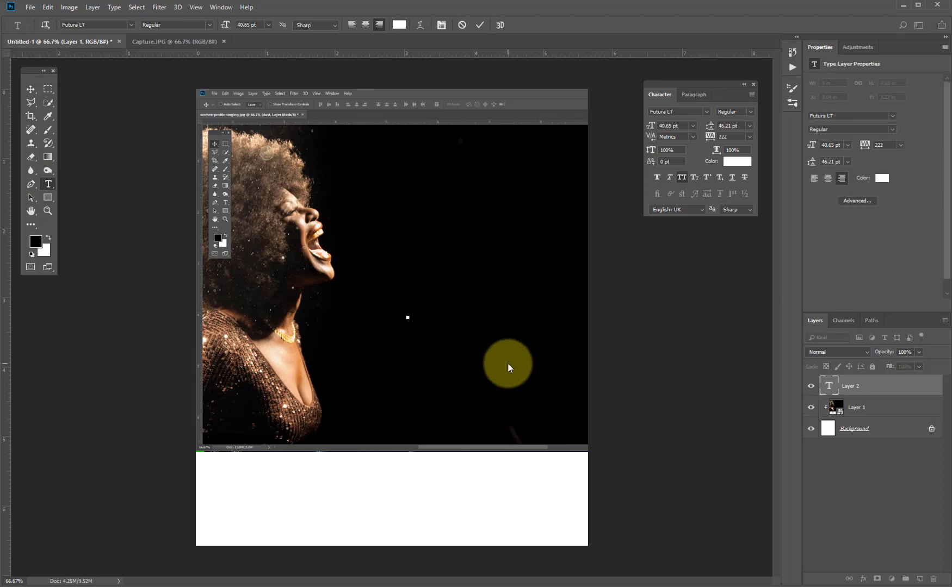
key("ctrl+v")
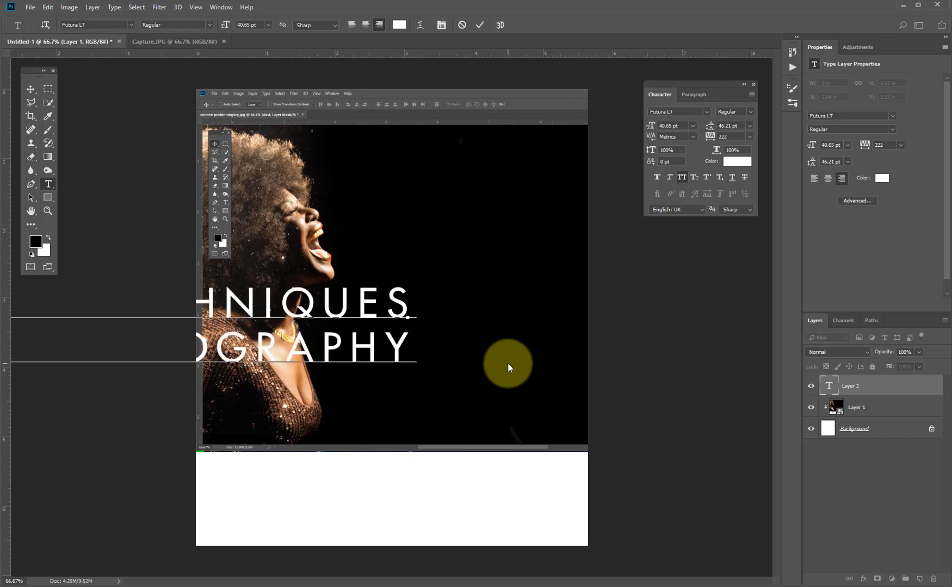
Format all of the pasted text as 14 pt Futura LT Bold with tracking 0
key("ctrl+a")
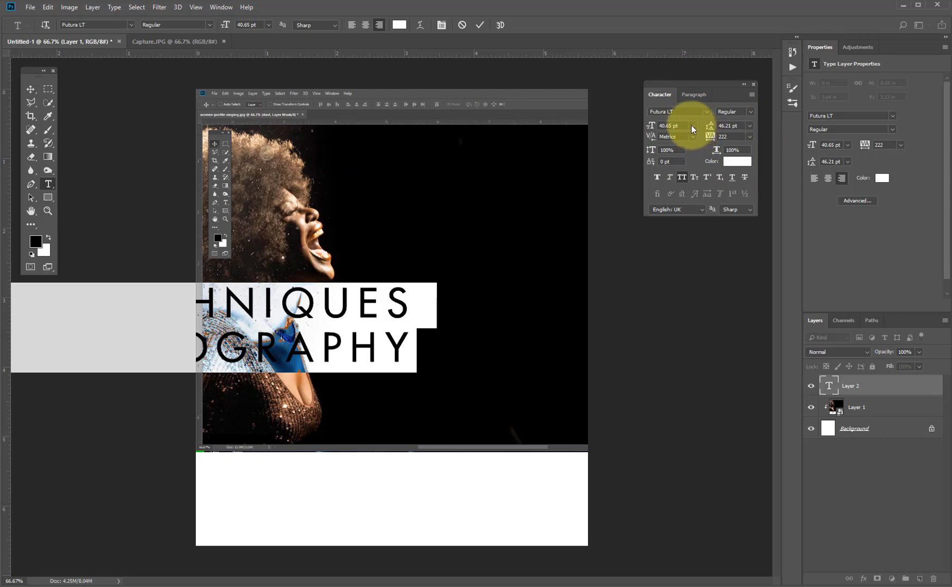
left_click(691, 125)
left_click(672, 193)
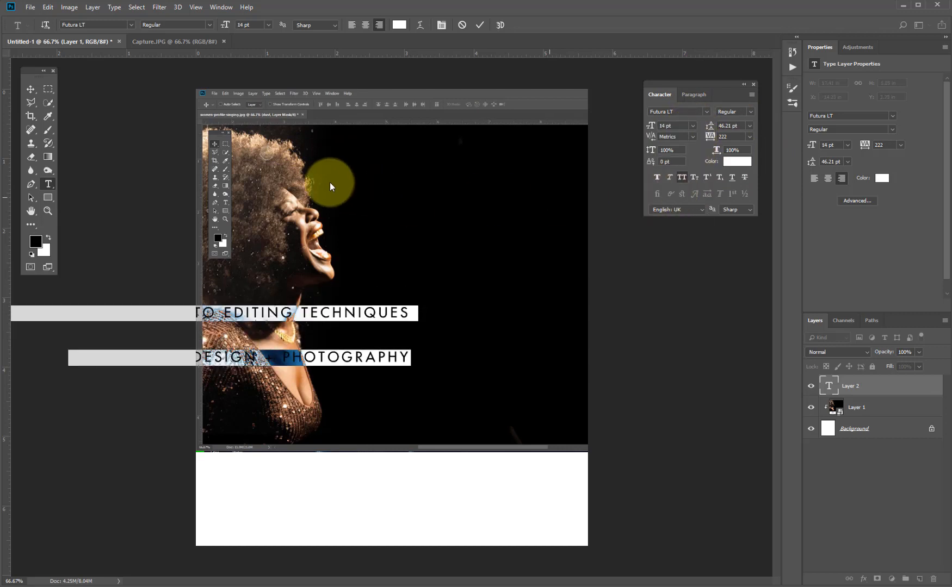
left_click_drag(733, 136, 695, 138)
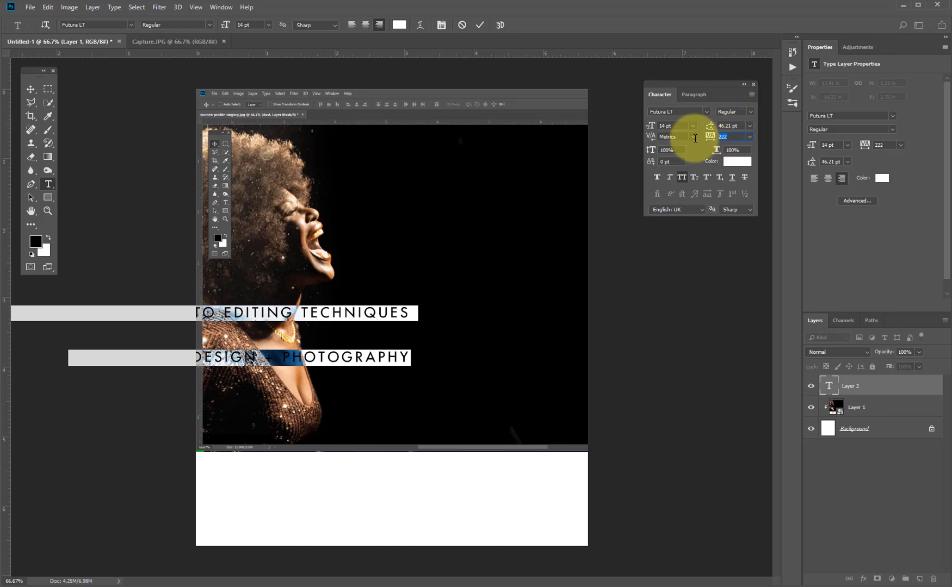
type("0")
key("Return")
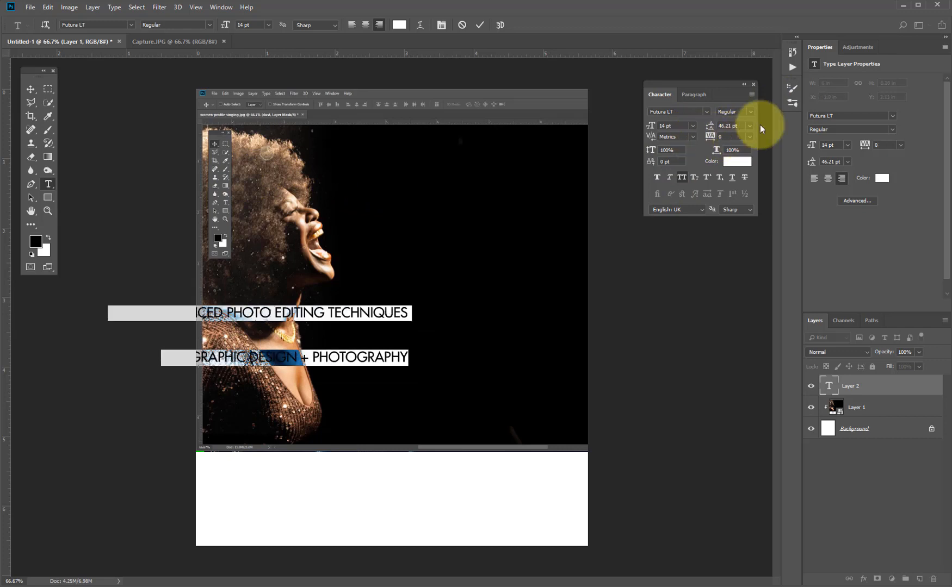
left_click(749, 112)
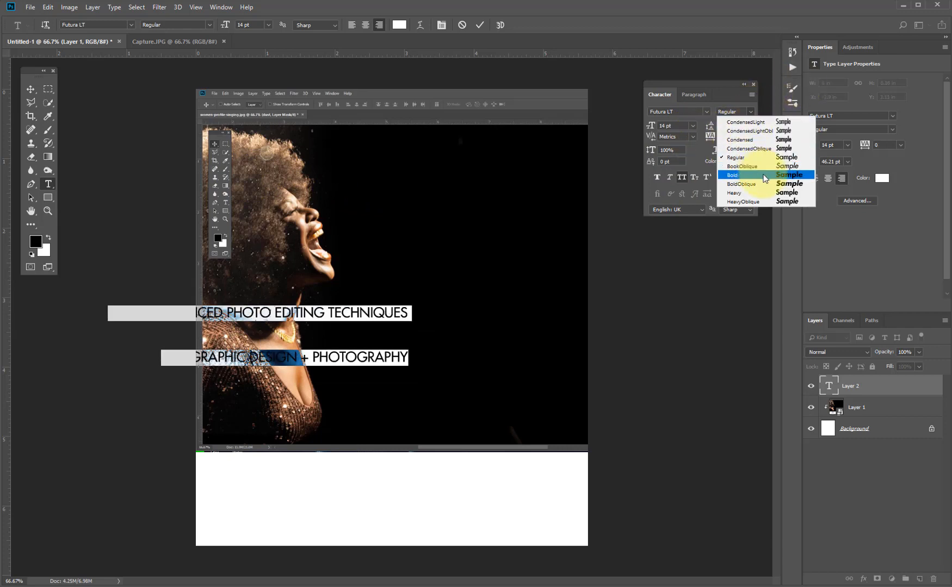
left_click(761, 173)
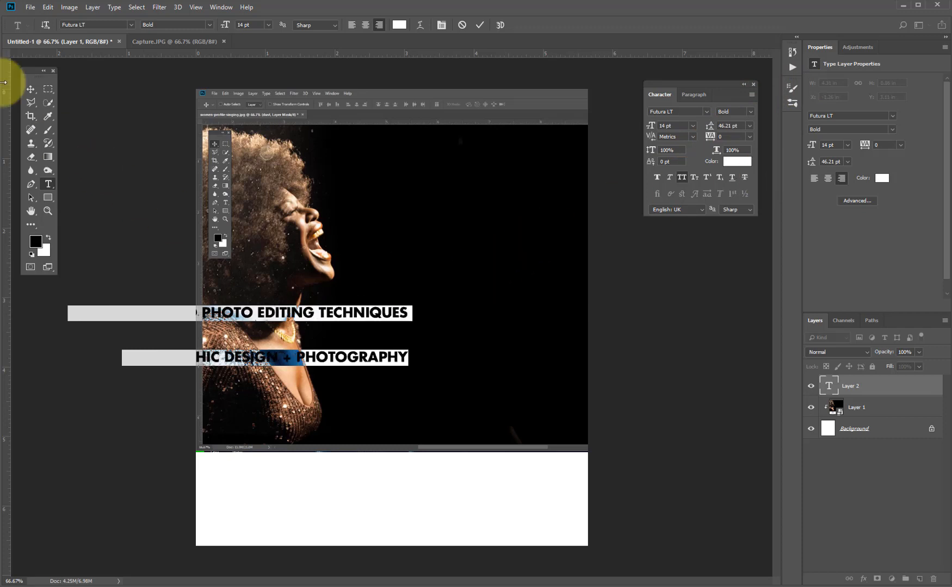
Move the text over the black area beside the woman and delete its opening words "Learn Advanced"
left_click(26, 90)
left_click_drag(243, 279, 560, 289)
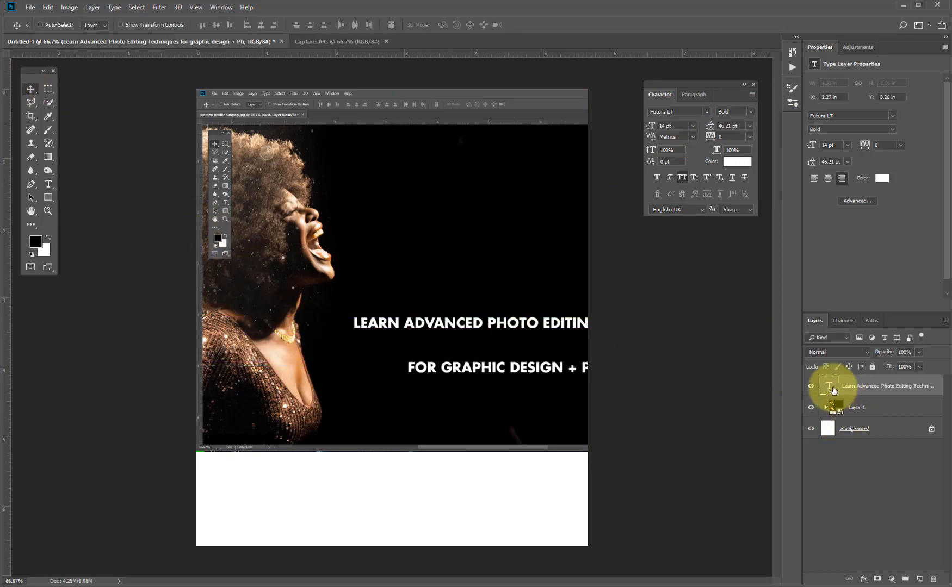
double_click(473, 318)
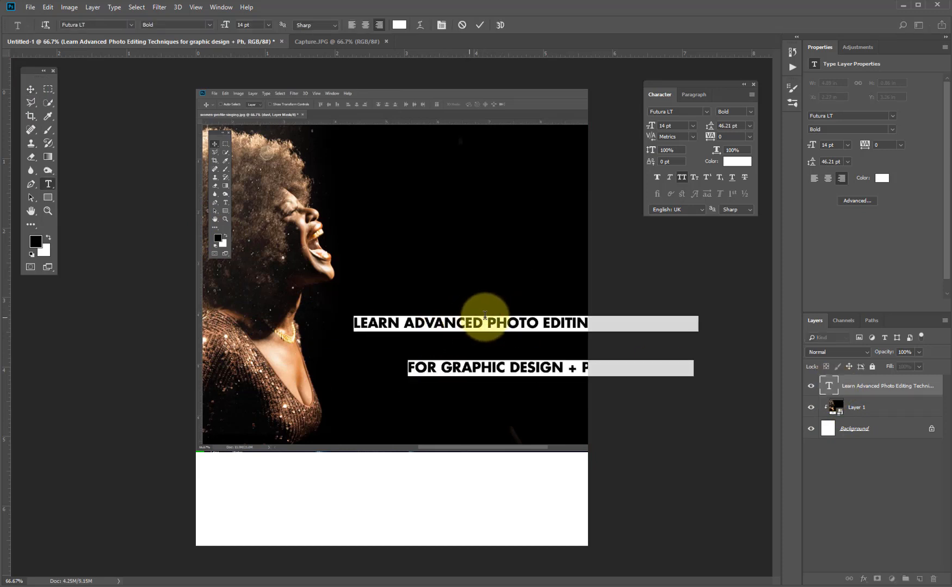
left_click_drag(488, 321, 324, 317)
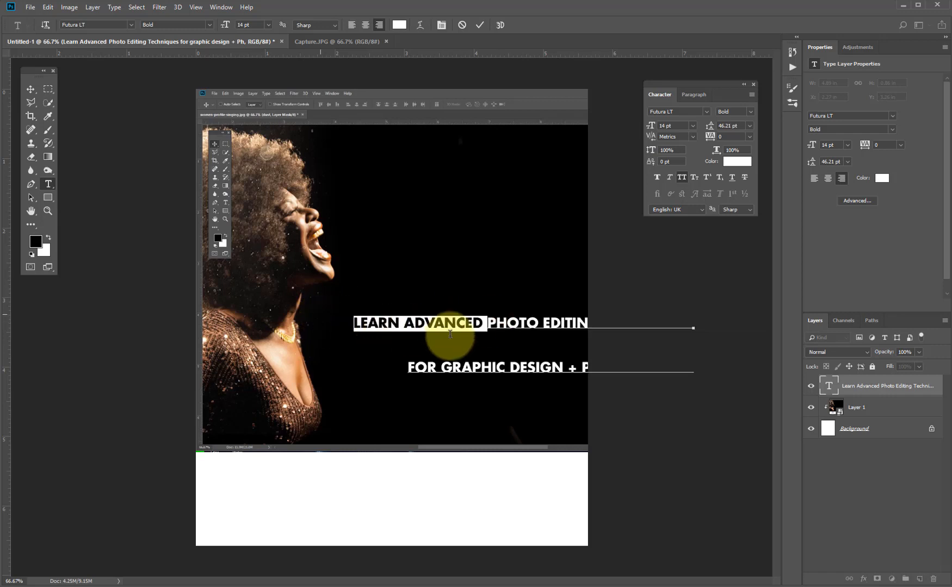
key("BackSpace")
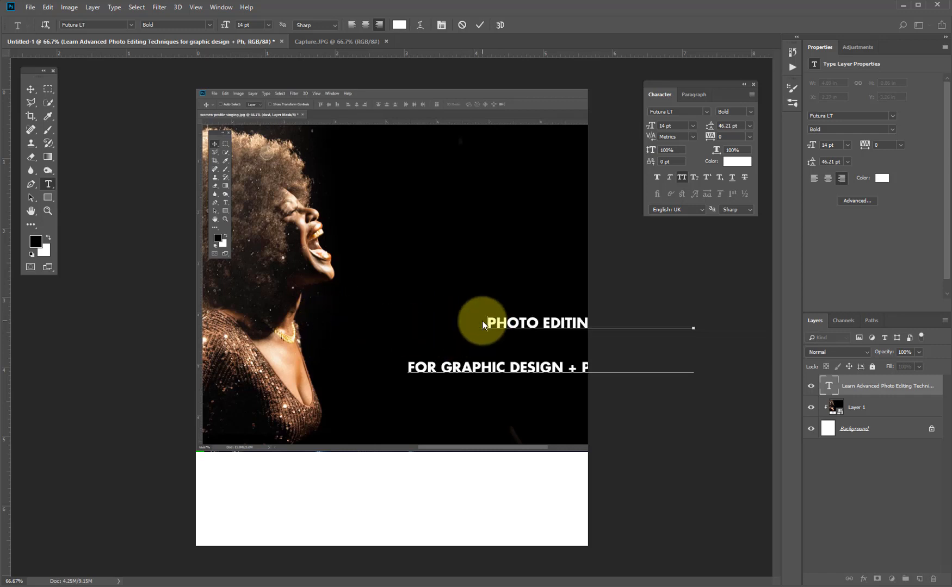
Reposition the shortened text inside the canvas, at about X 0.88 in and Y 3.41 in
left_click(39, 90)
left_click_drag(542, 342, 393, 353)
left_click(830, 386)
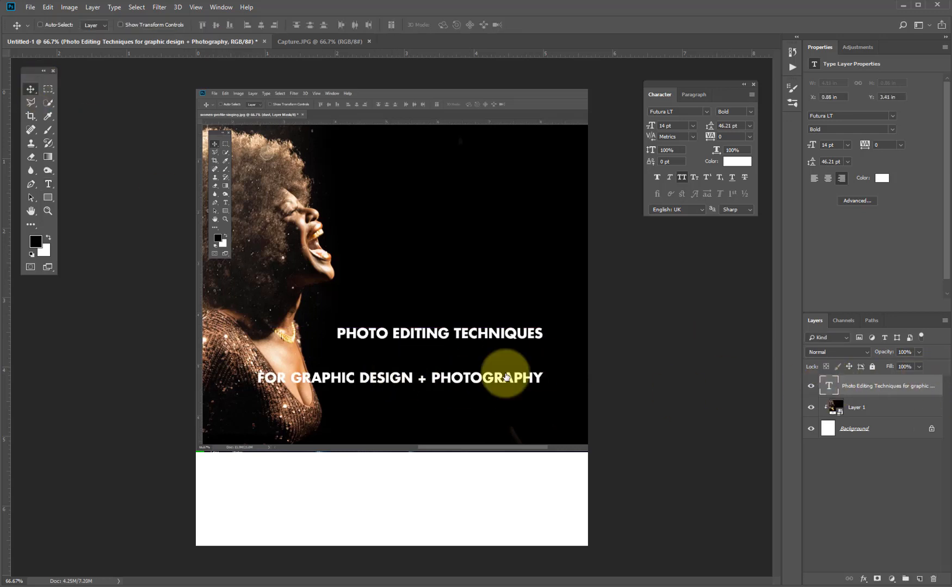
Break the text into four lines, "Photo Editing", "Techniques for", "Graphic Design +" and "Photography", without trailing spaces that offset their right edge
key("t")
double_click(433, 333)
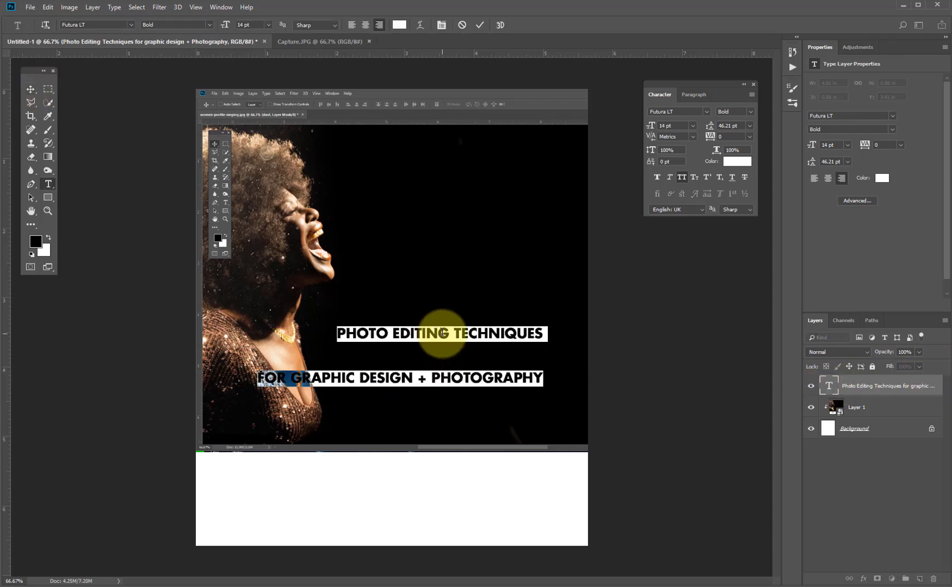
left_click(454, 333)
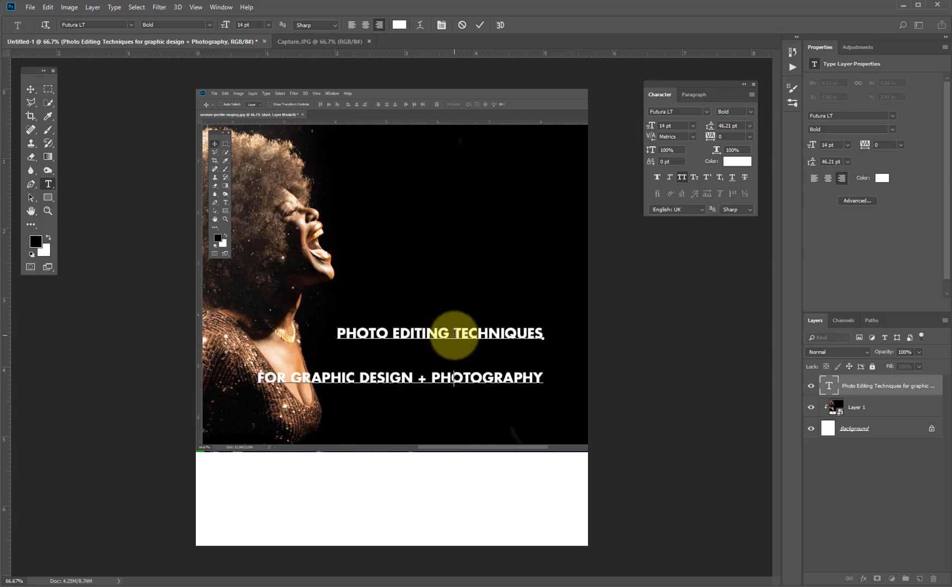
key("Return")
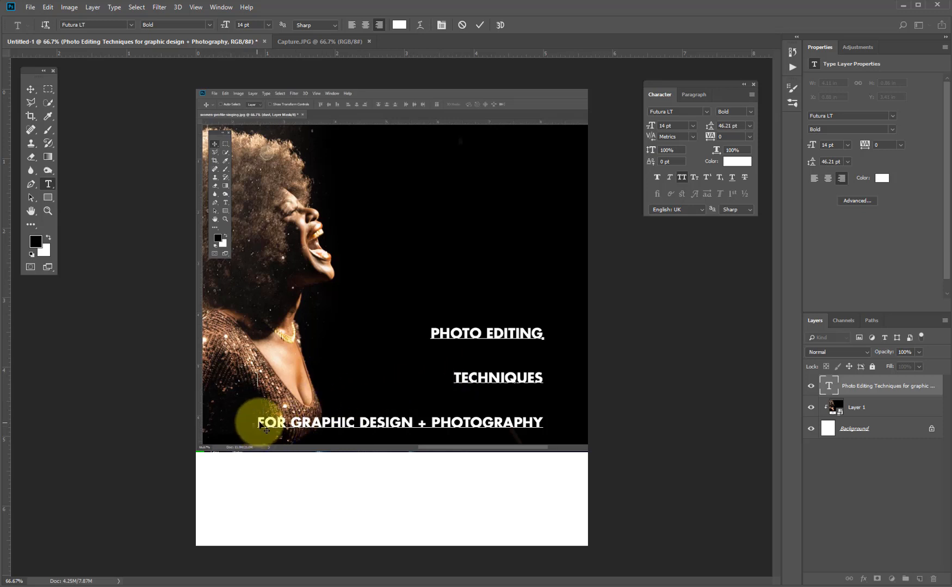
key("BackSpace")
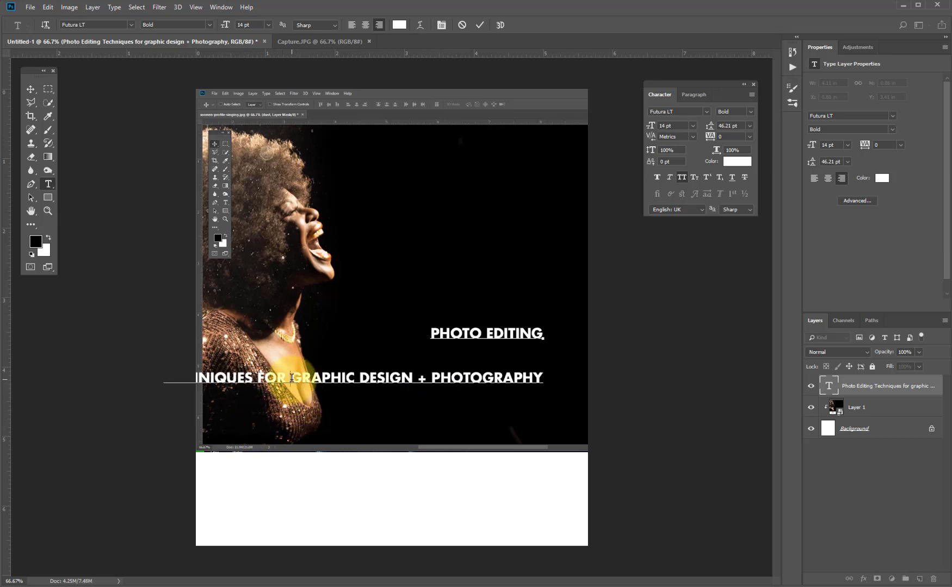
key("Return")
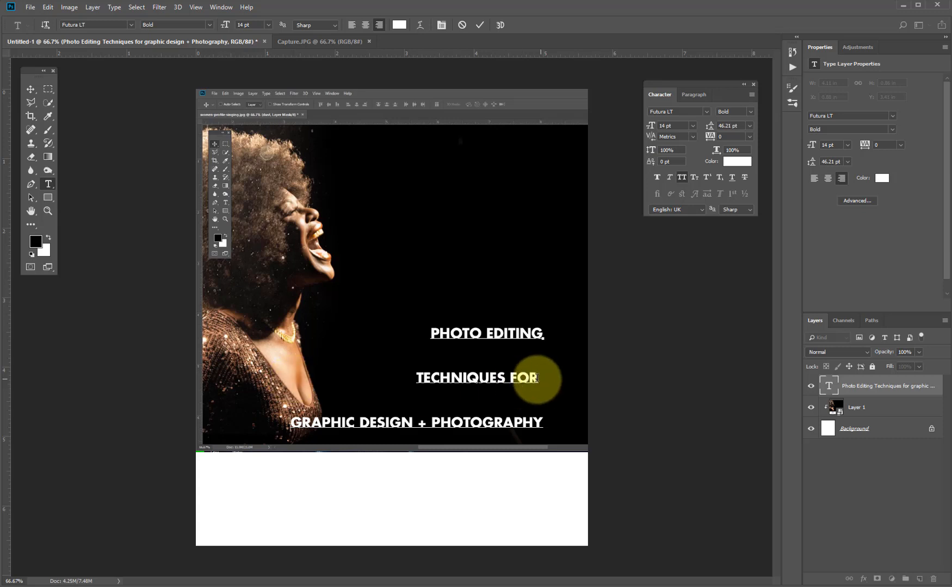
left_click(564, 377)
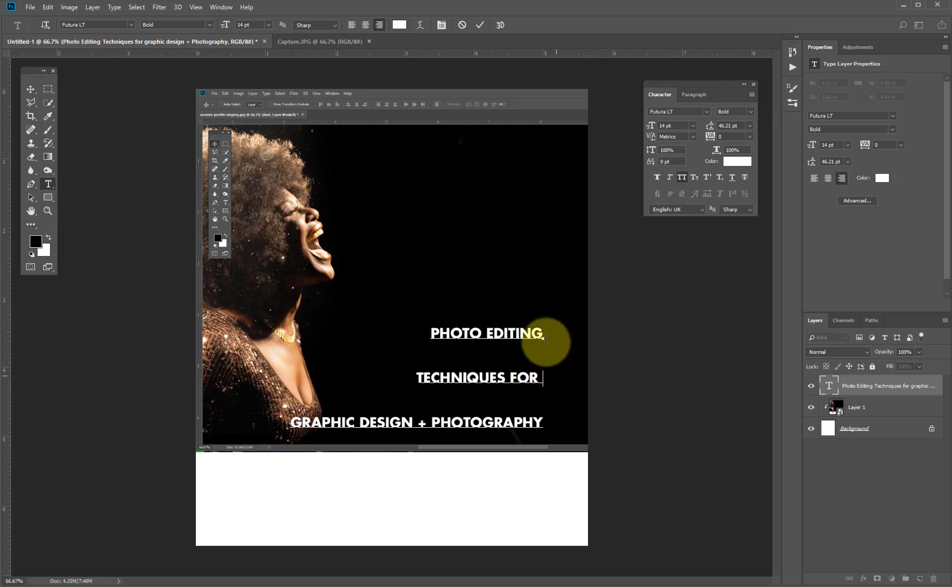
key("BackSpace")
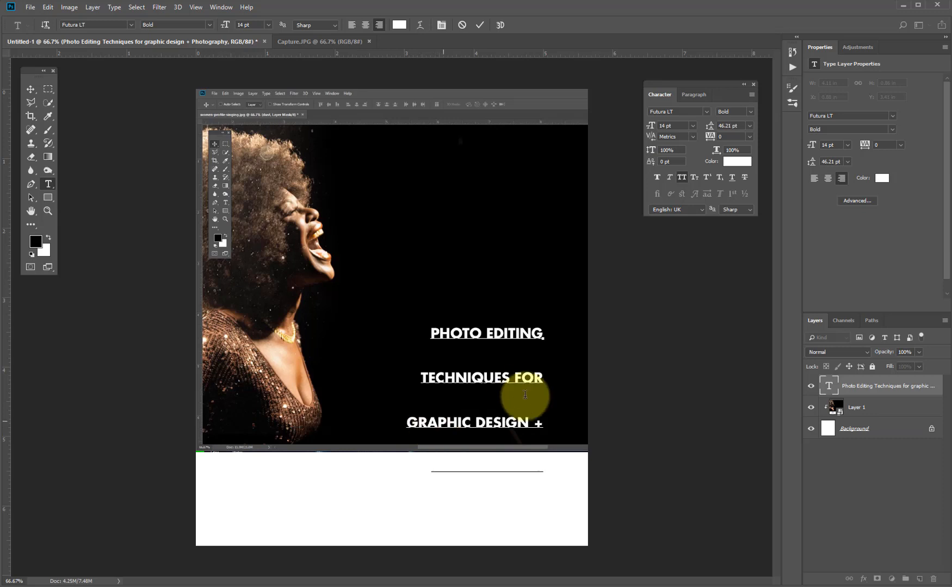
Set the leading of all four text lines to 16 pt
left_click_drag(431, 332, 593, 500)
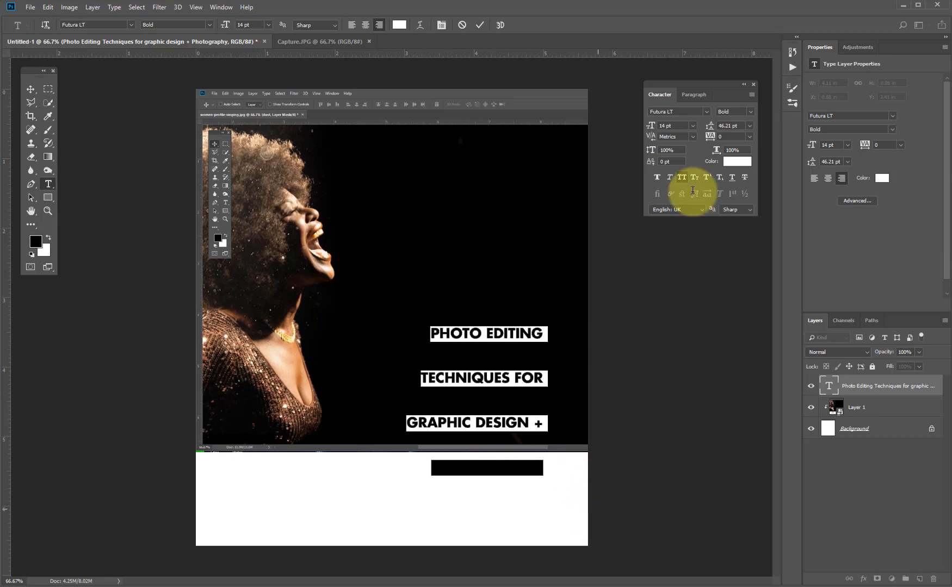
left_click(731, 126)
key("Down")
key("Down")
key("Down")
key("Down")
key("Down")
key("Down")
key("Down")
key("Down")
key("Down")
key("Down")
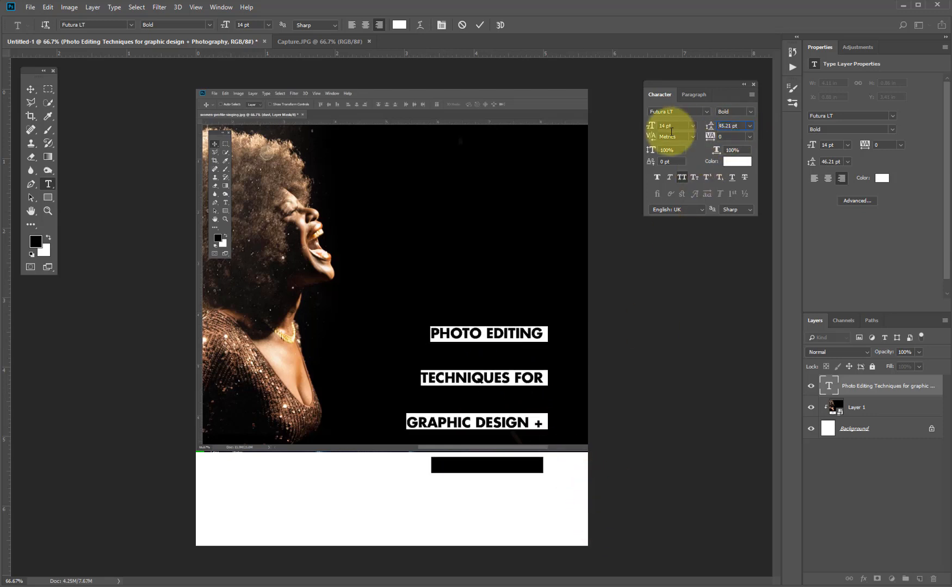
key("Down")
key("Down")
key("Down")
key("Down")
key("Down")
key("Down")
key("Down")
key("Down")
key("Down")
key("Down")
key("Down")
key("Down")
key("Down")
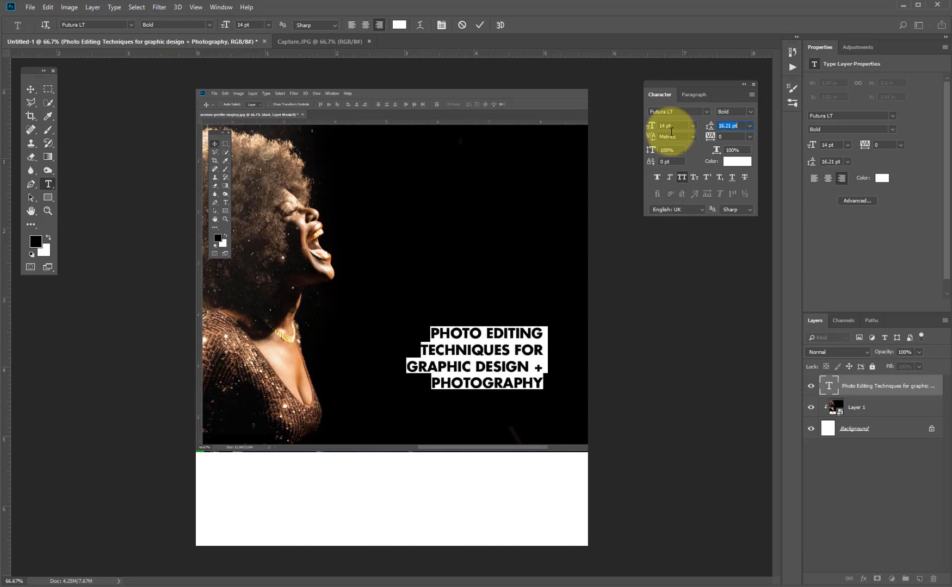
type("16")
key("Return")
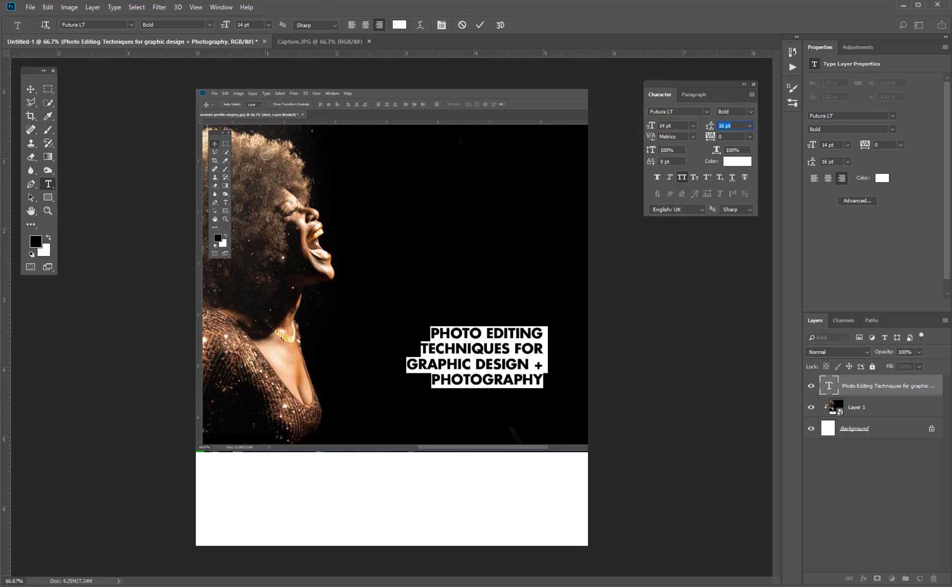
Scale the four-line text block up to about 134% and place it at about X 2.7 in, Y 3.53 in
left_click(542, 361)
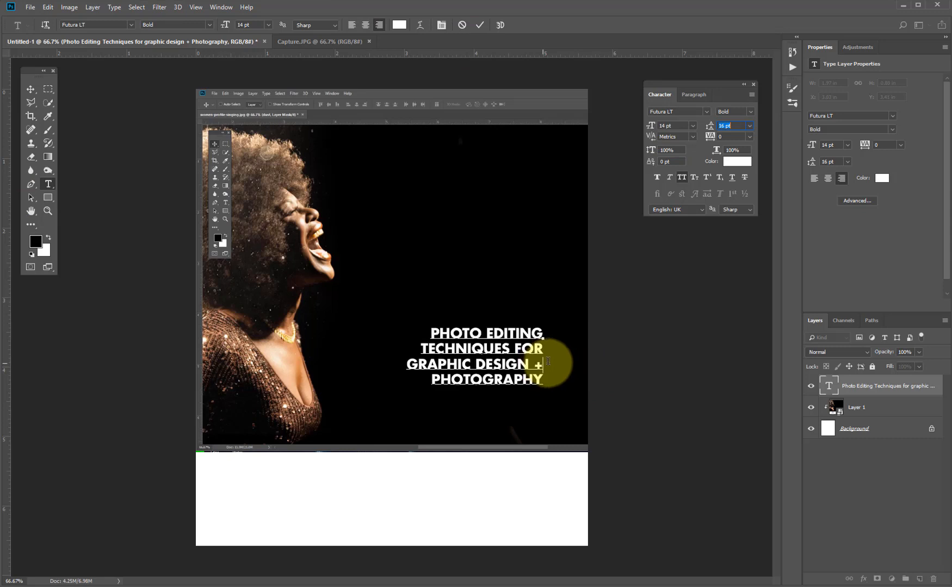
left_click(29, 87)
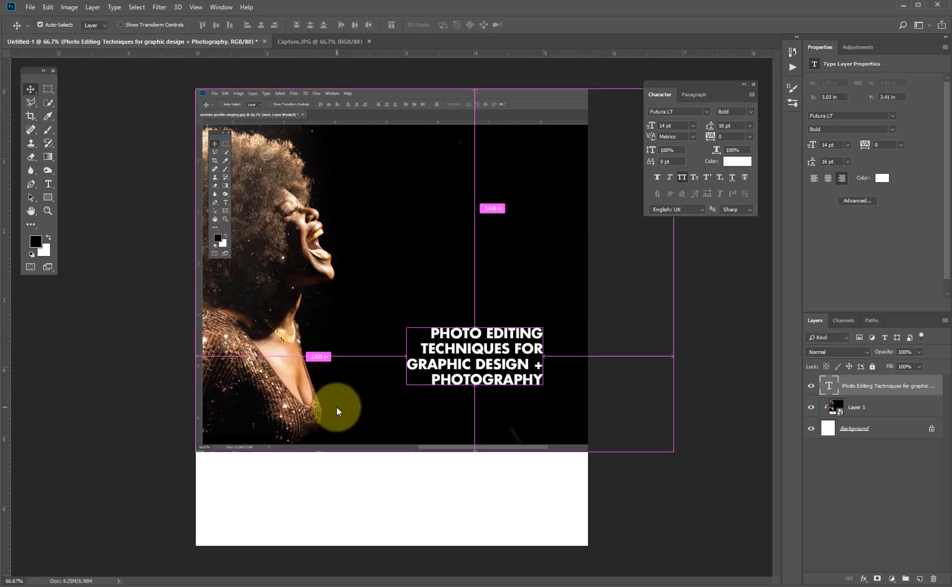
key("ctrl+plus")
key("ctrl")
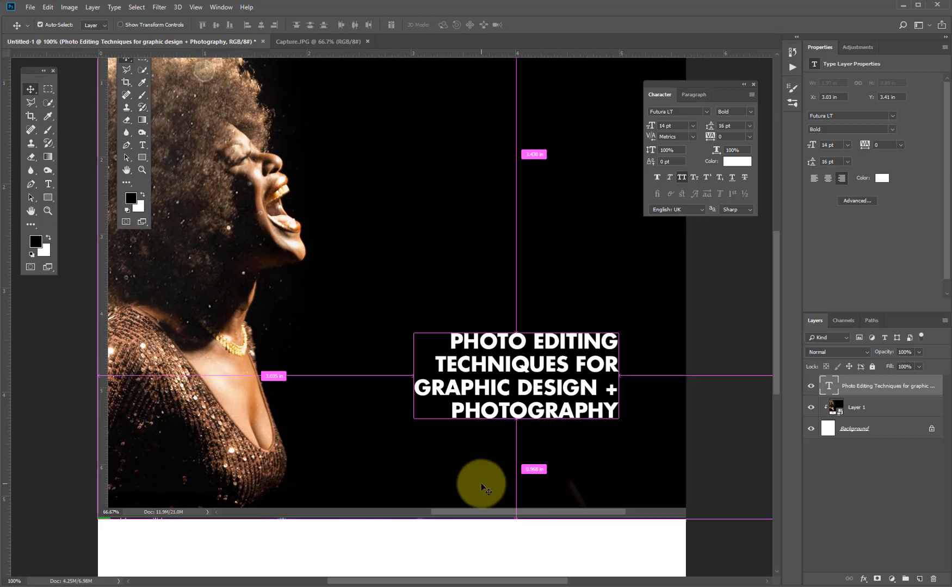
key("ctrl+t")
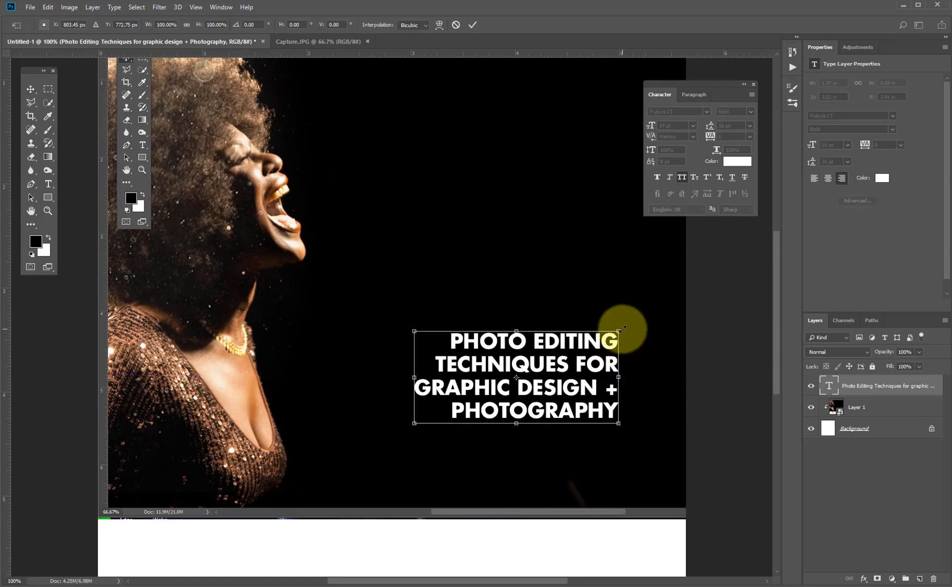
left_click_drag(644, 320, 666, 302)
left_click_drag(611, 389, 609, 416)
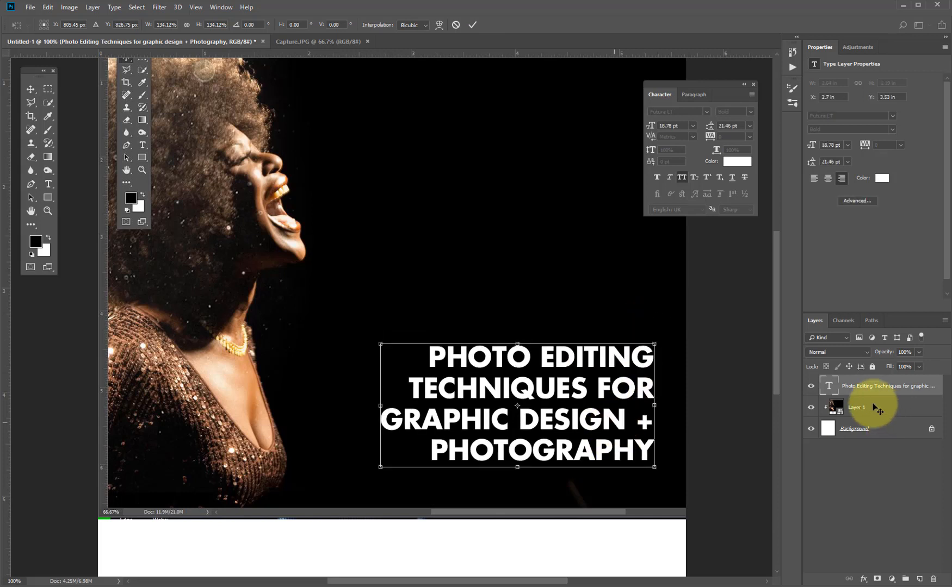
Tighten the leading of the whole four-line text block to 18.46 pt
left_click(829, 385)
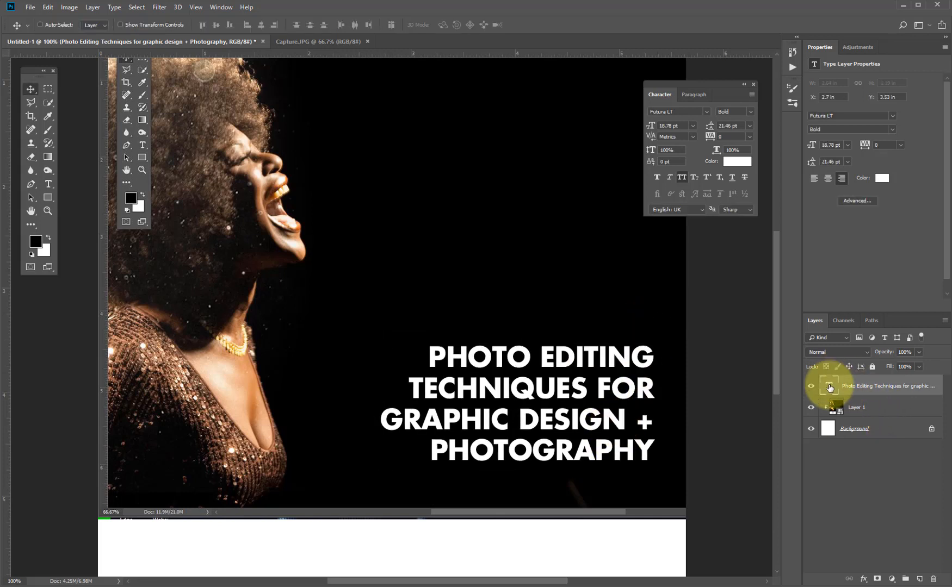
double_click(828, 388)
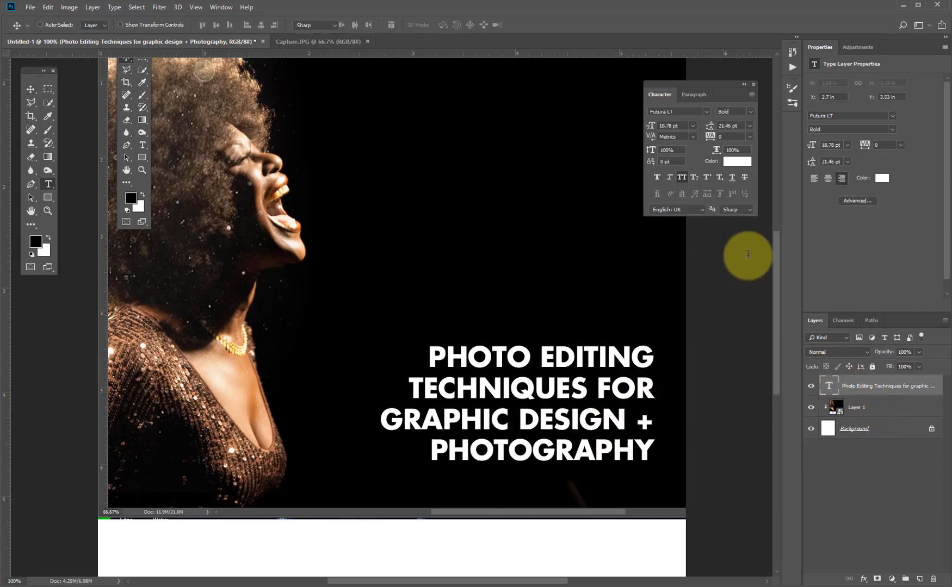
left_click(731, 126)
key("Down")
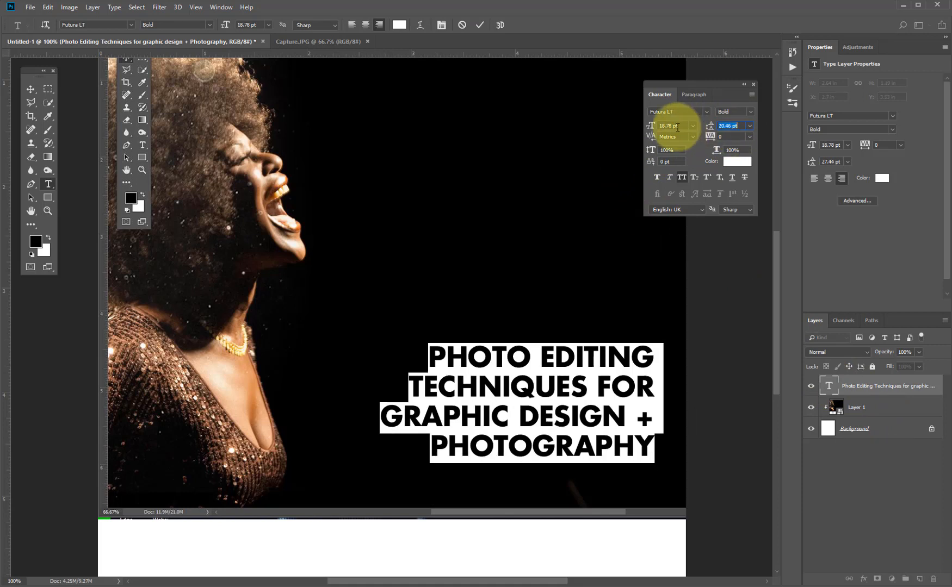
key("Down")
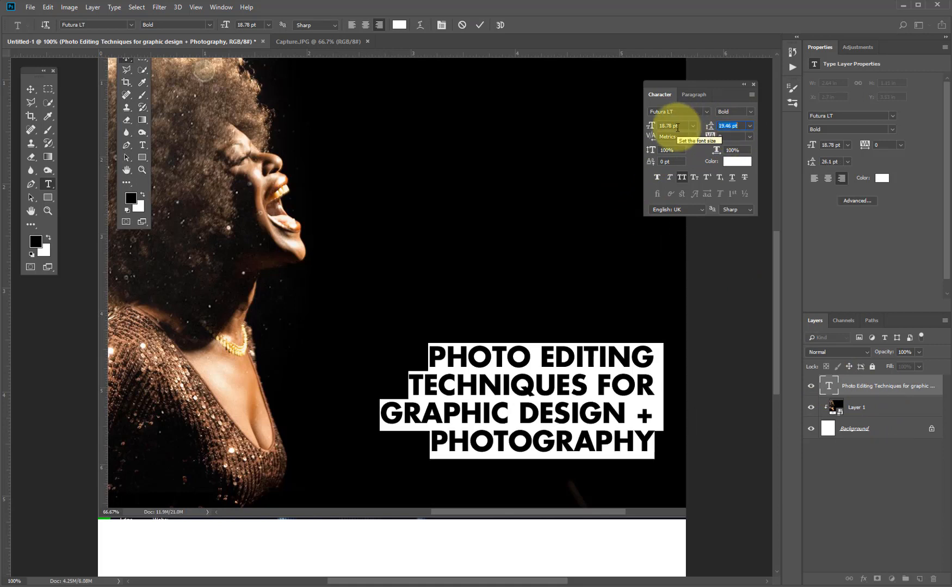
key("Down")
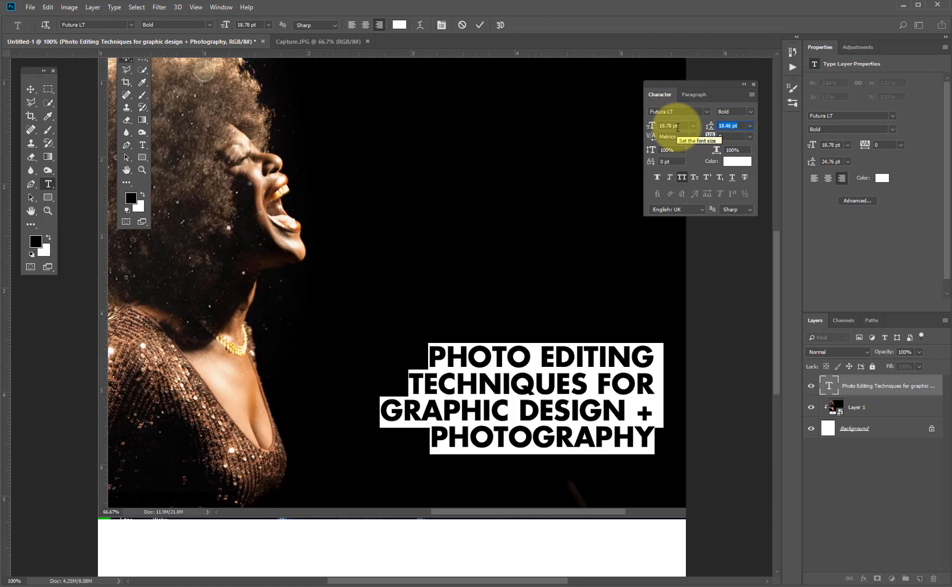
Shift the four-line text block slightly to about X 2.61 in, Y 3.62 in
left_click(31, 90)
left_click_drag(627, 404, 626, 411)
left_click_drag(202, 463, 238, 346)
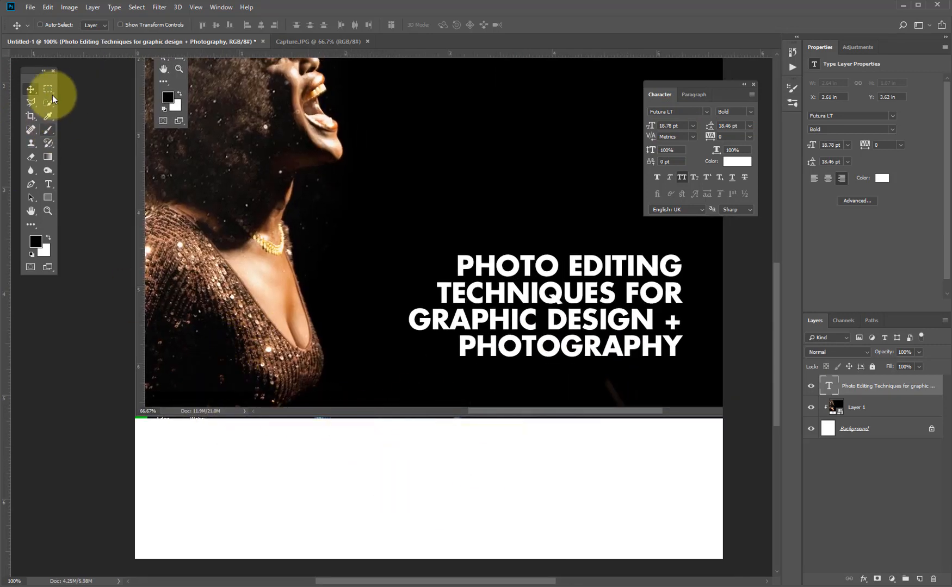
Make a rectangular selection about 5.65 × 1.46 in over the white strip below the picture, including the capture's status bar
key("m")
left_click_drag(136, 418, 763, 577)
left_click_drag(229, 298, 282, 381)
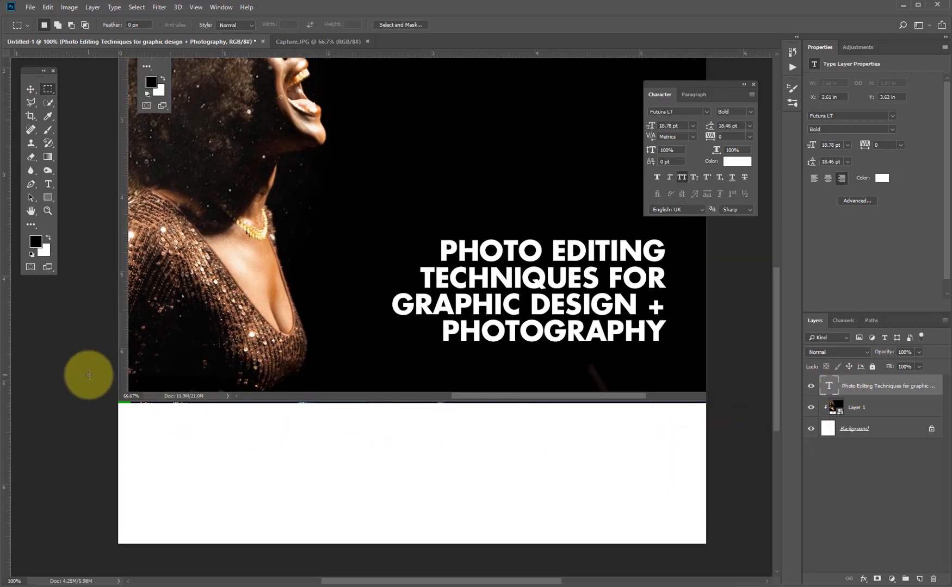
left_click_drag(118, 388, 789, 576)
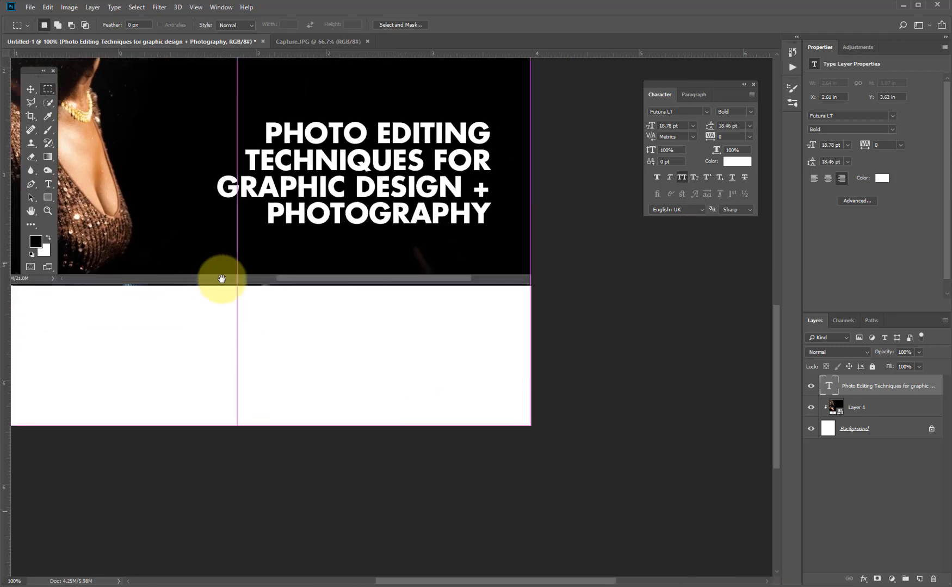
left_click_drag(221, 276, 389, 381)
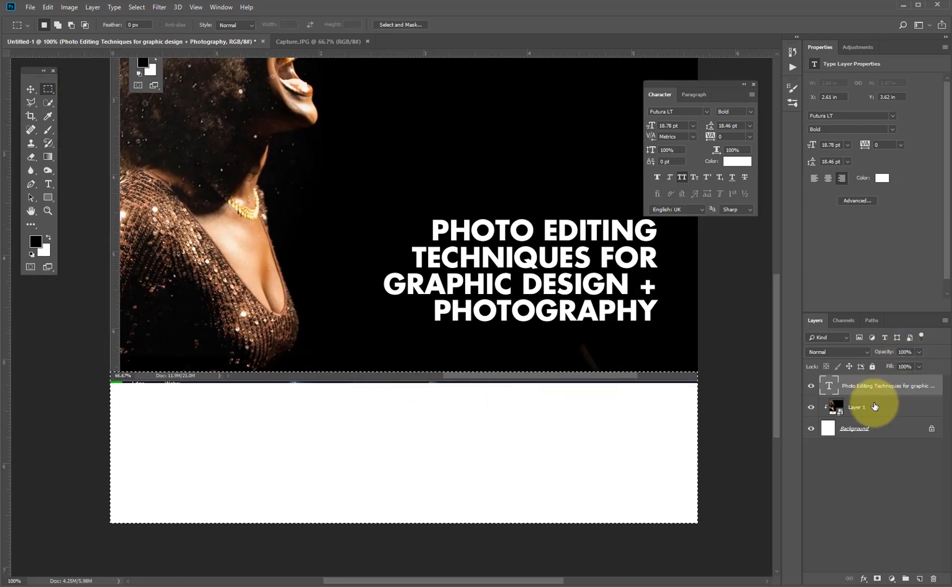
Add a new layer above the text and set the foreground color to red
left_click(919, 579)
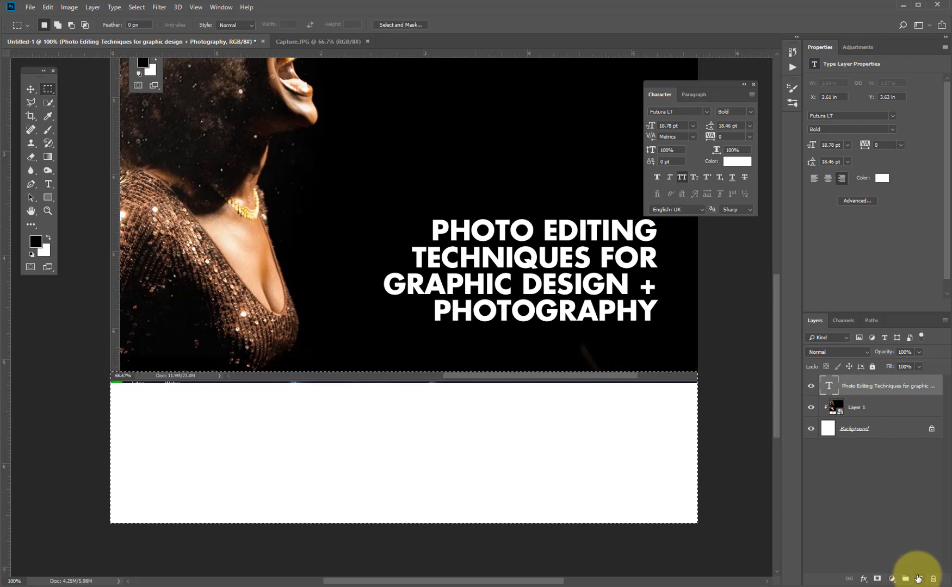
left_click(37, 244)
left_click(940, 240)
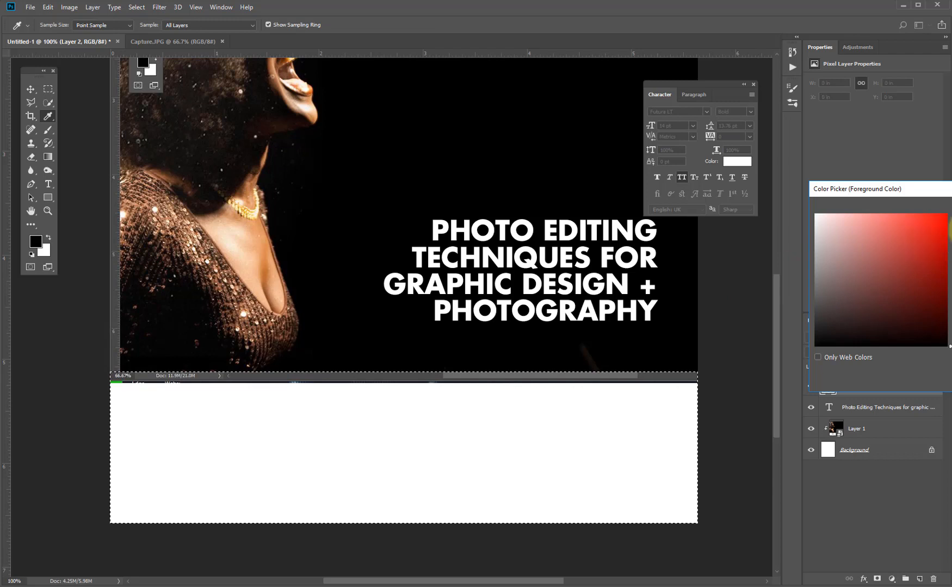
key("Return")
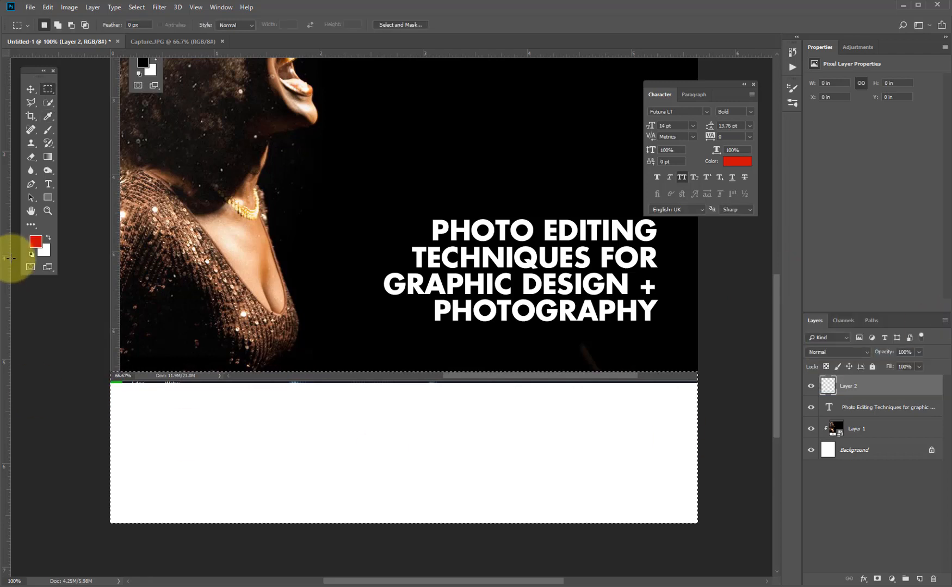
Change the foreground color to a bright orange and fill the selected strip on the new layer with it
left_click(37, 244)
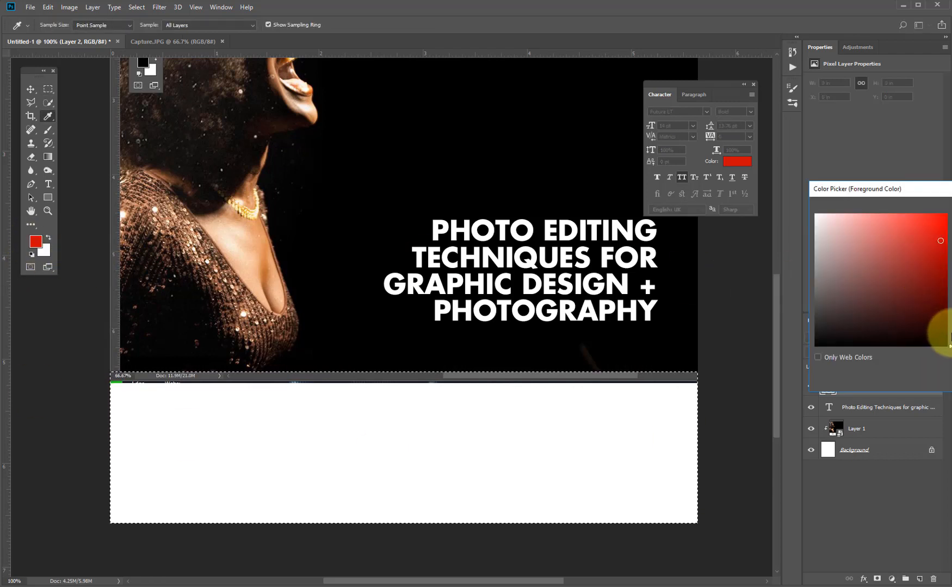
left_click(948, 334)
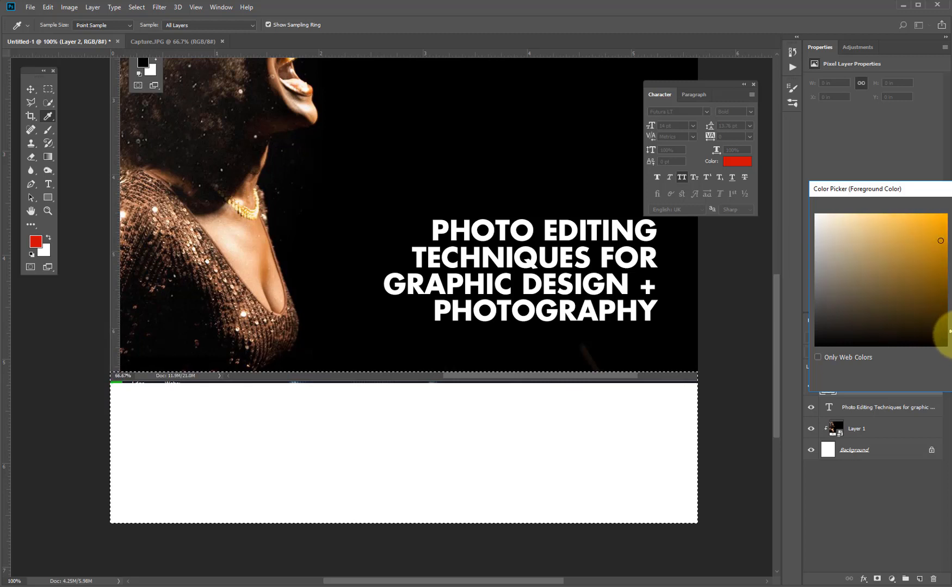
left_click(926, 223)
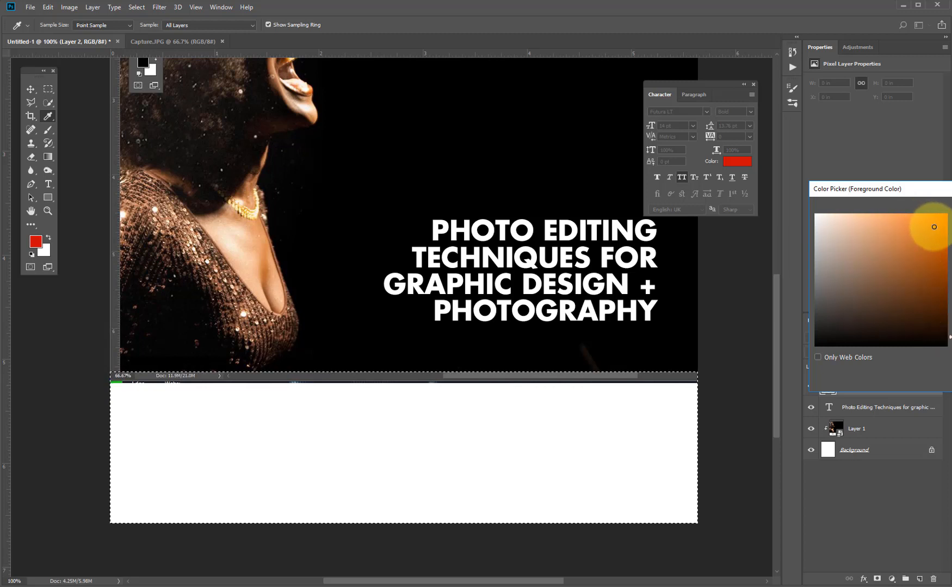
left_click_drag(931, 232, 928, 234)
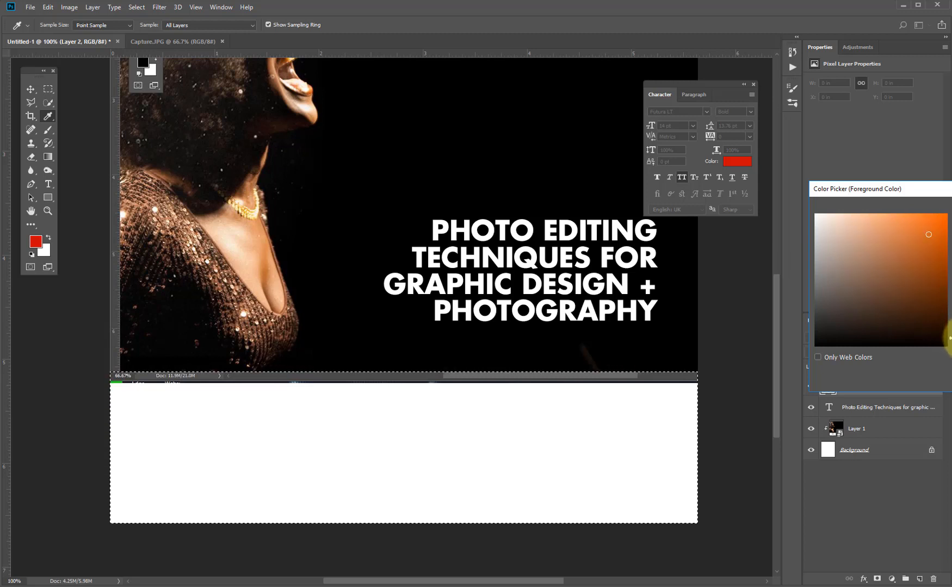
key("Return")
key("m")
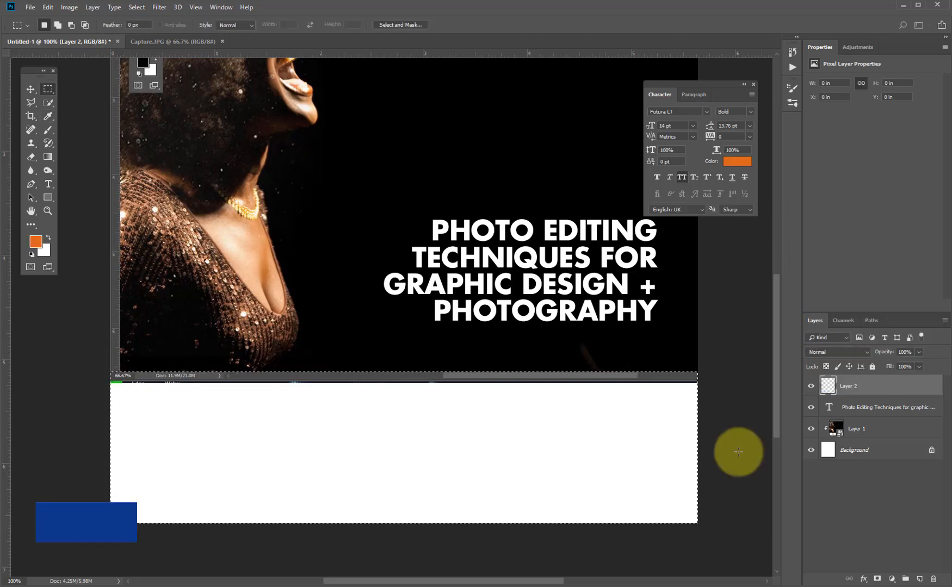
key("alt+BackSpace")
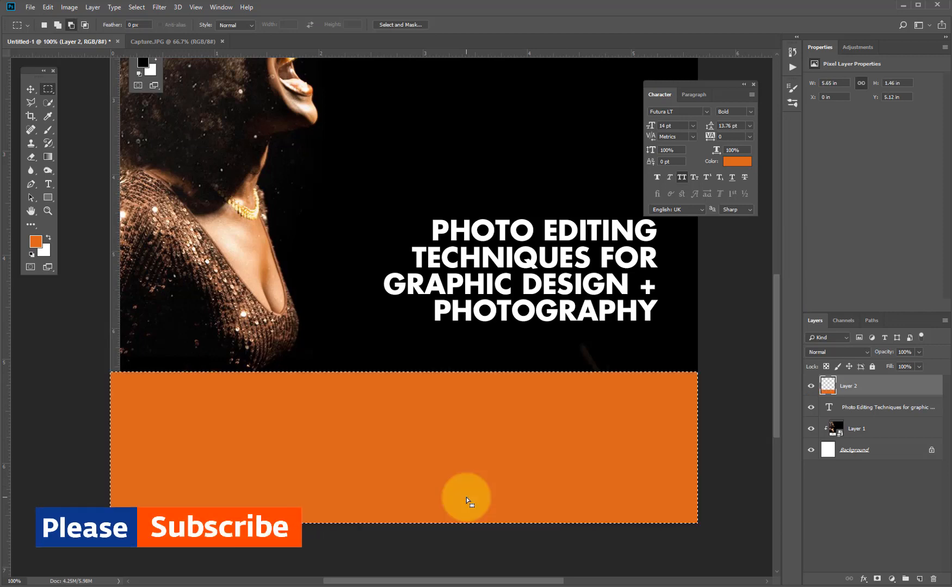
Clear the selection, then enlarge the four-line text slightly and place it at about X 2.45 in, Y 3.65 in
left_click_drag(333, 262, 368, 425)
key("ctrl+minus")
key("v")
left_click(380, 386, "ctrl")
key("ctrl+t")
key("Return")
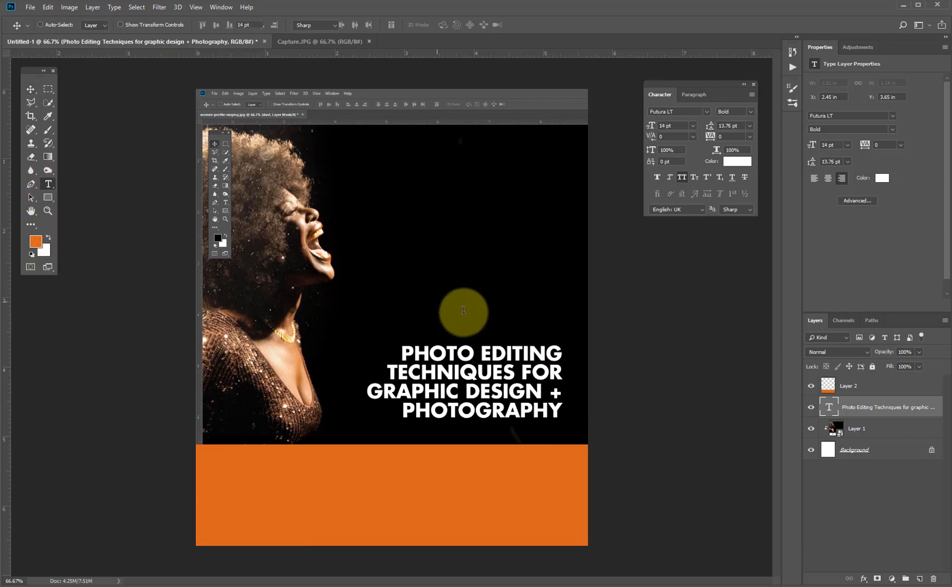
Add a separate right-aligned white text line "LEARN ADVANCED" above the four-line text block
key("t")
left_click(437, 300)
type("LEARN ADVANCED")
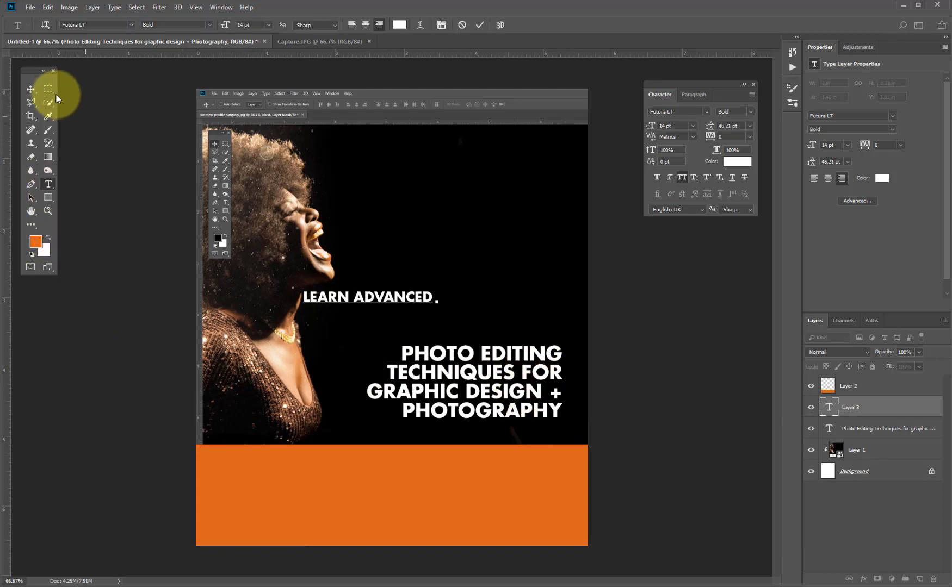
left_click(33, 90)
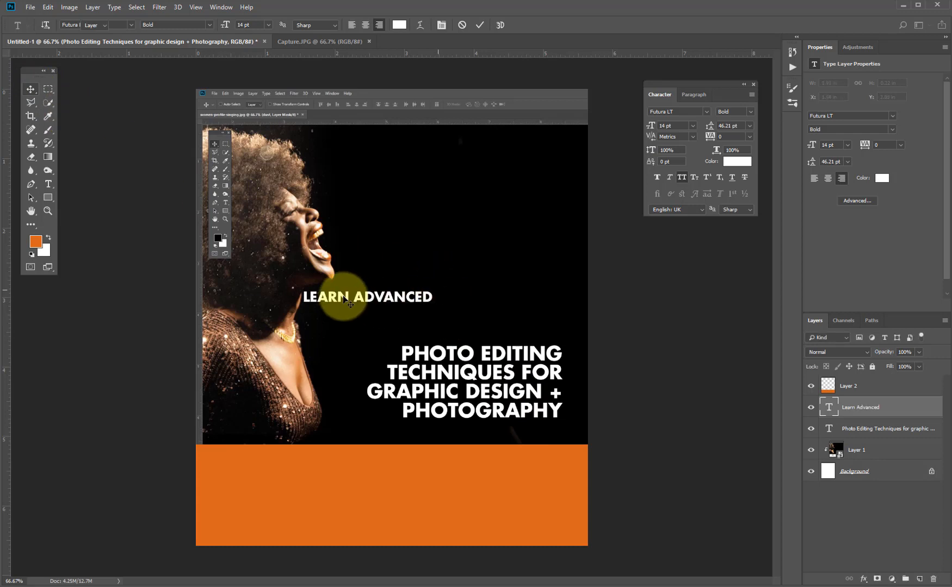
Scale "LEARN ADVANCED" down to about 7.94 pt and align its right edge just above the four-line text, at about Y 3.46 in
key("ctrl+t")
left_click_drag(302, 291, 421, 308)
key("Return")
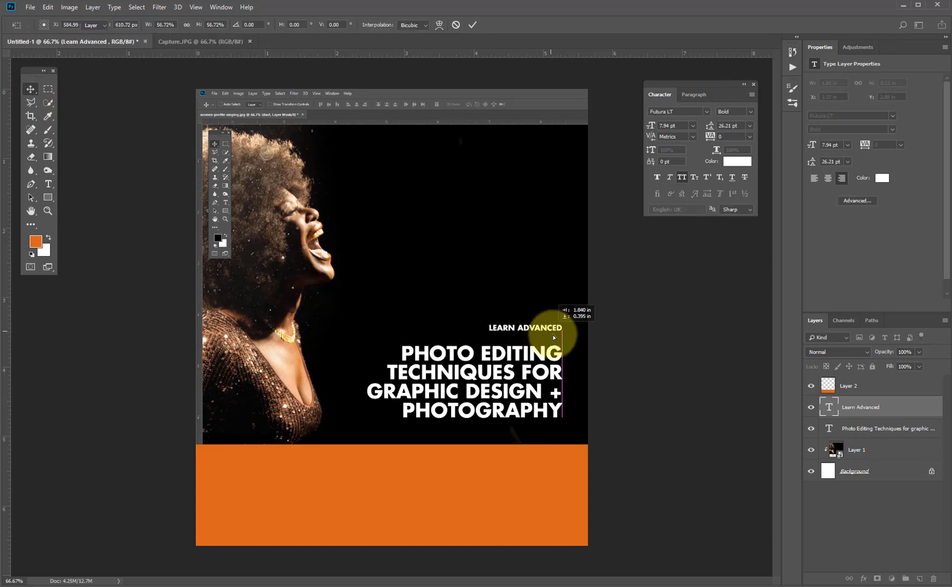
left_click_drag(553, 335, 549, 336)
key("Return")
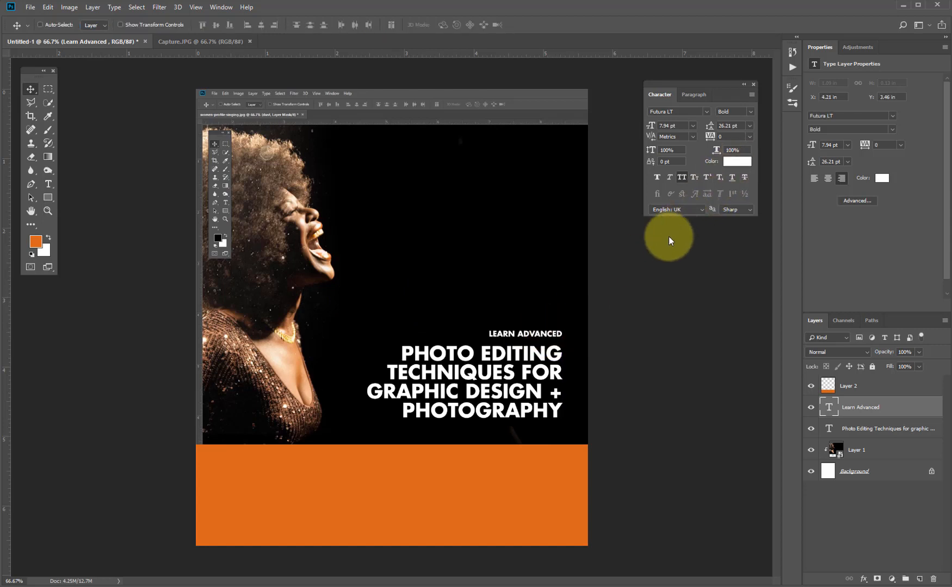
Recolor the "LEARN ADVANCED" text to a medium gray
left_click(882, 178)
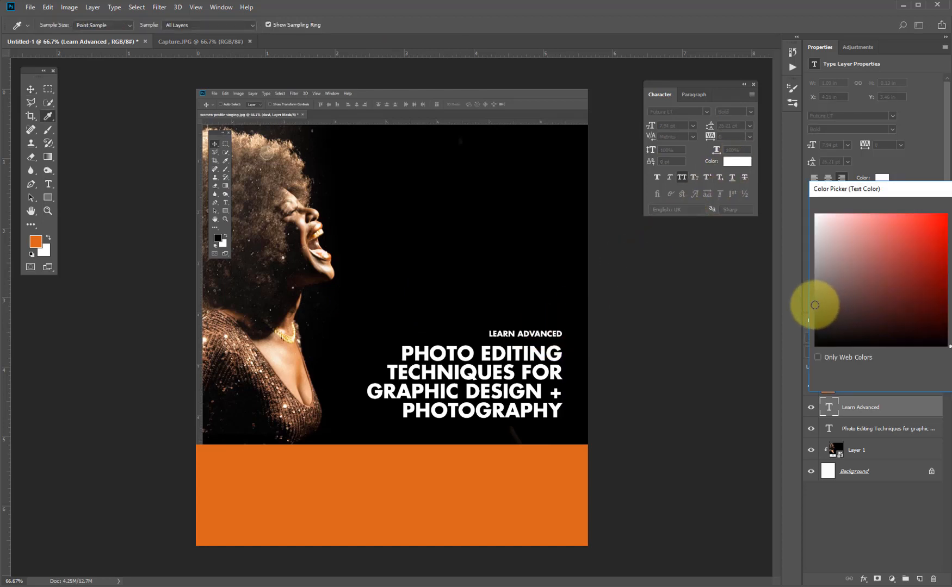
left_click(815, 284)
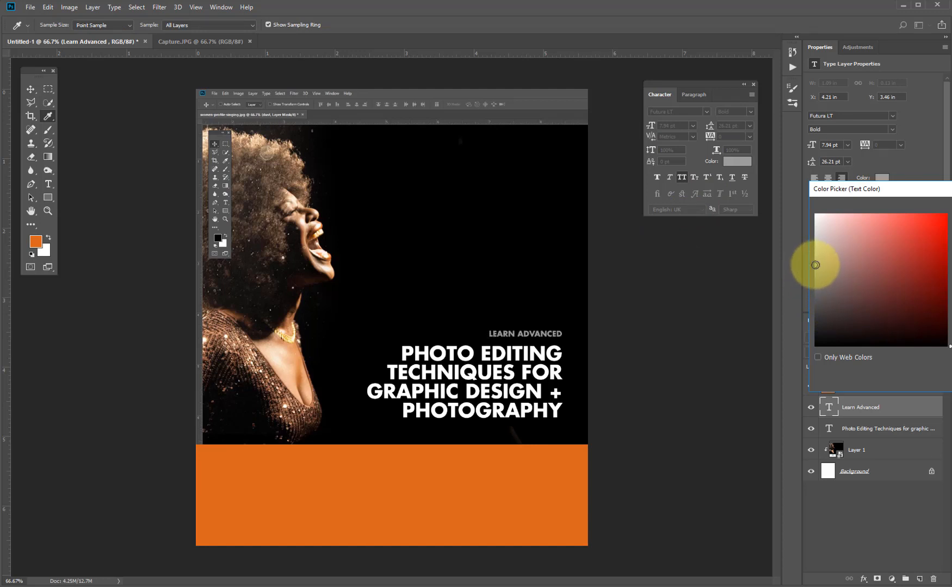
key("Return")
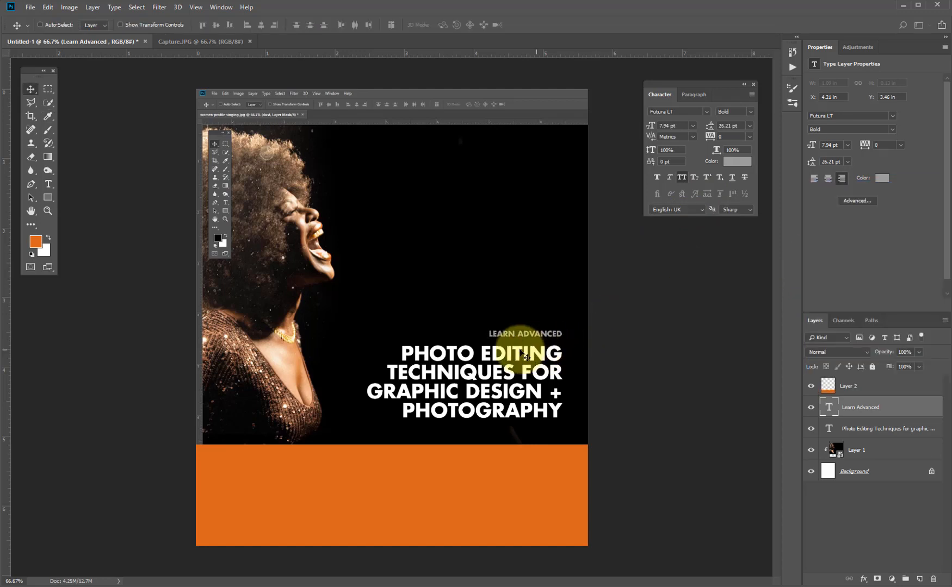
Scale the "LEARN ADVANCED" line up slightly to about 8.35 pt, keeping its right edge aligned with the text below
key("ctrl+t")
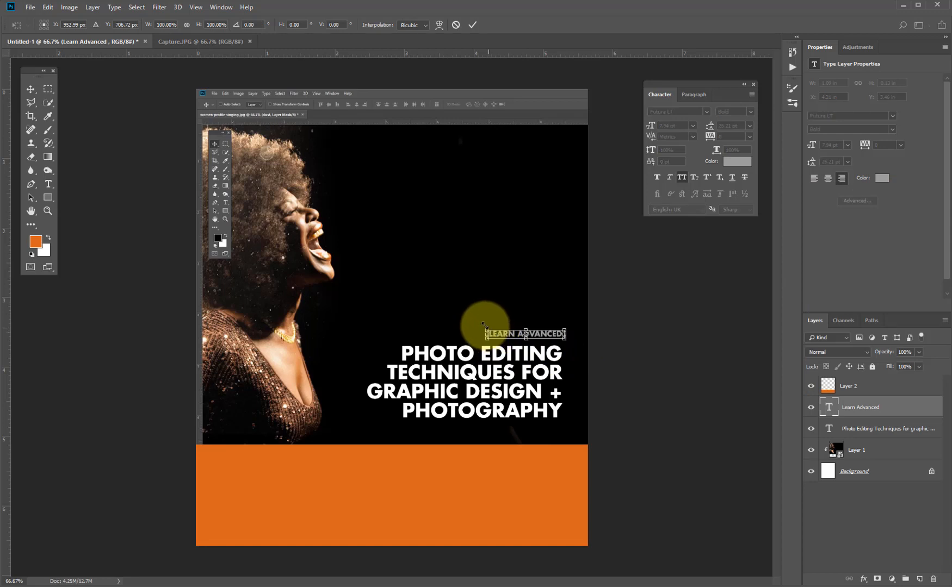
left_click_drag(485, 326, 481, 325)
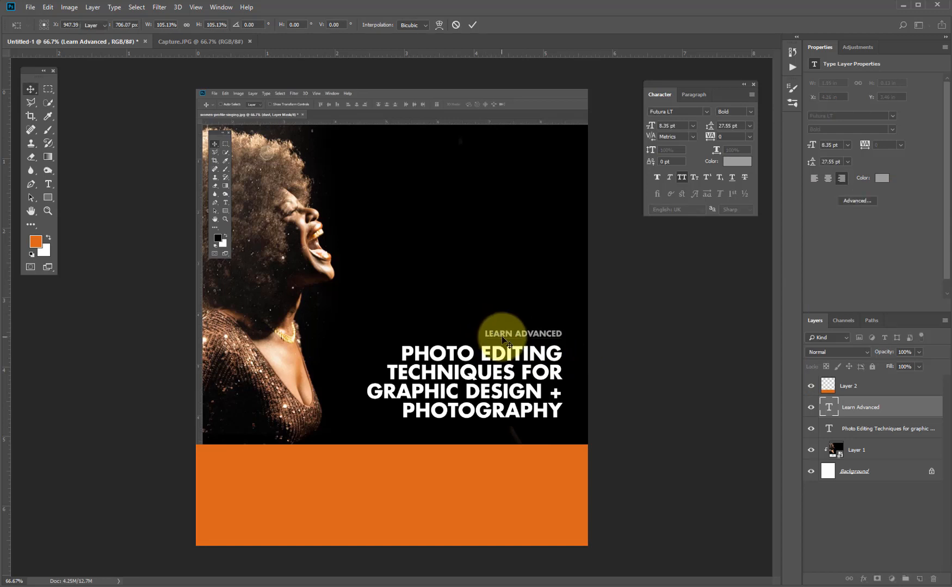
key("Return")
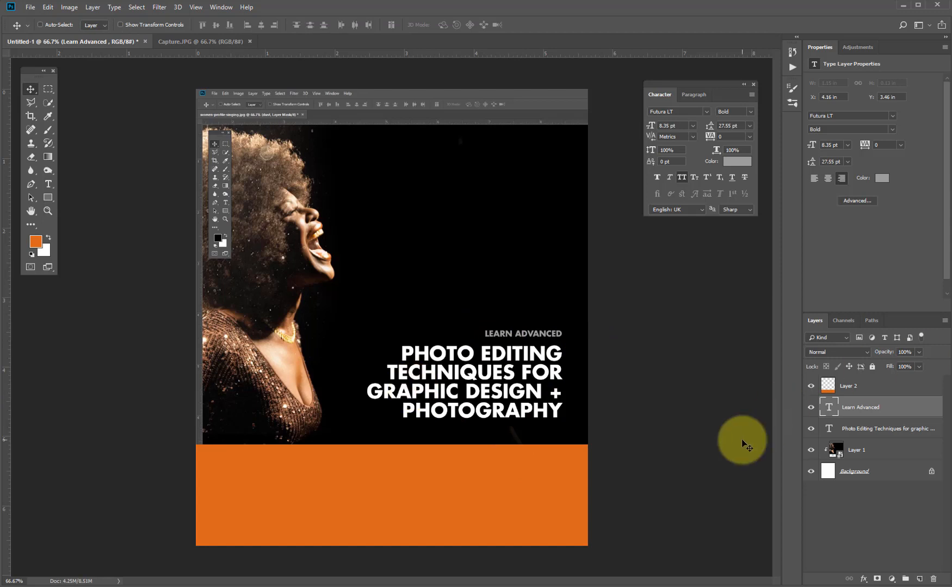
Move both text layers up together to about Y 2.39 in and add an orange text line "PRO TECHNIQUES" near the image's upper edge
left_click(902, 432, "ctrl")
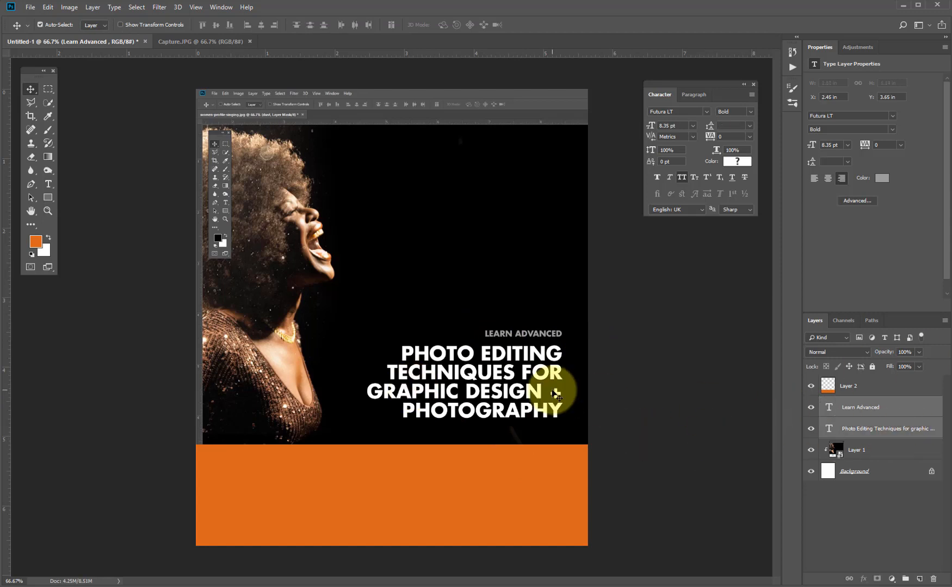
left_click_drag(553, 392, 539, 305)
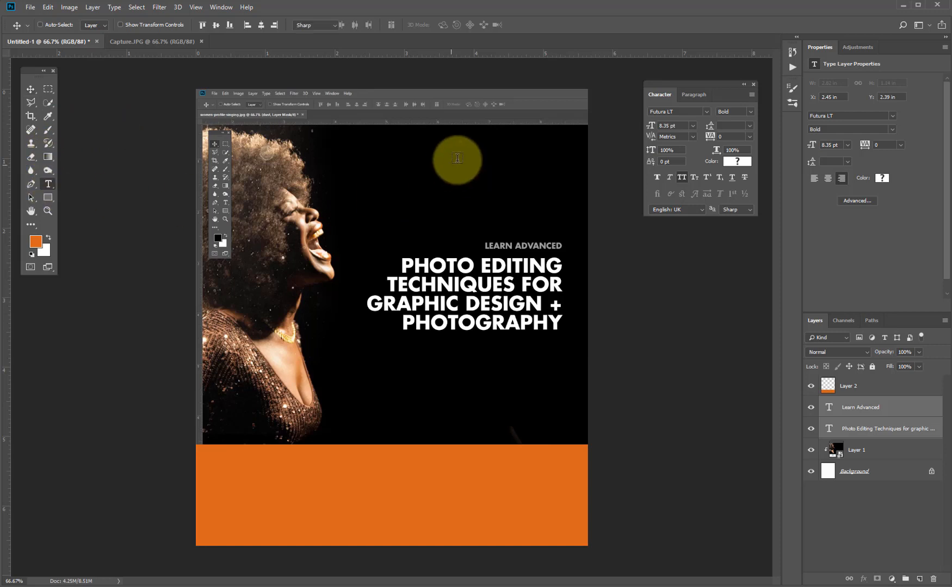
left_click(457, 157)
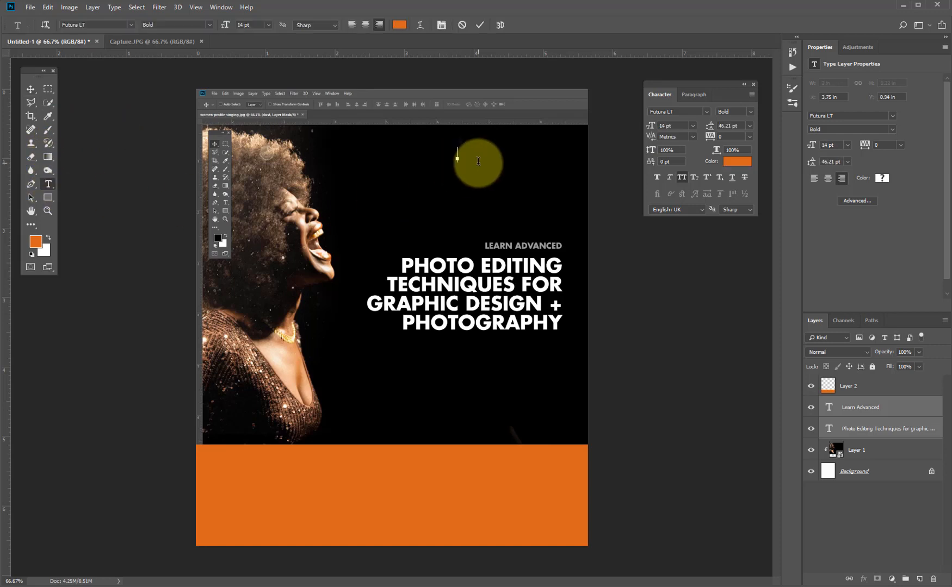
type("PRO TECHNIQUES")
left_click(30, 89)
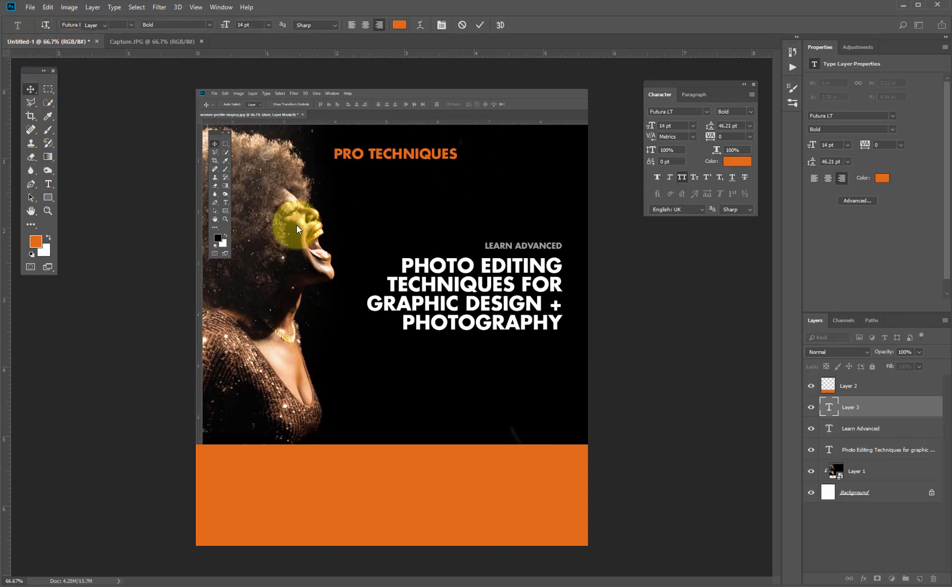
Scale "PRO TECHNIQUES" down to about 6.19 pt and align its right edge with the text block, at about Y 0.76 in
key("ctrl+t")
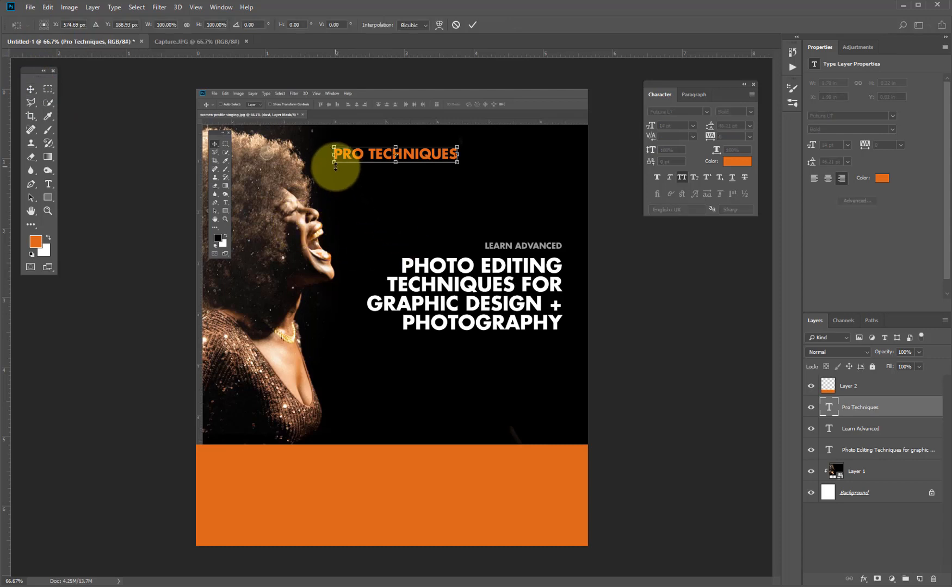
left_click_drag(335, 168, 449, 157)
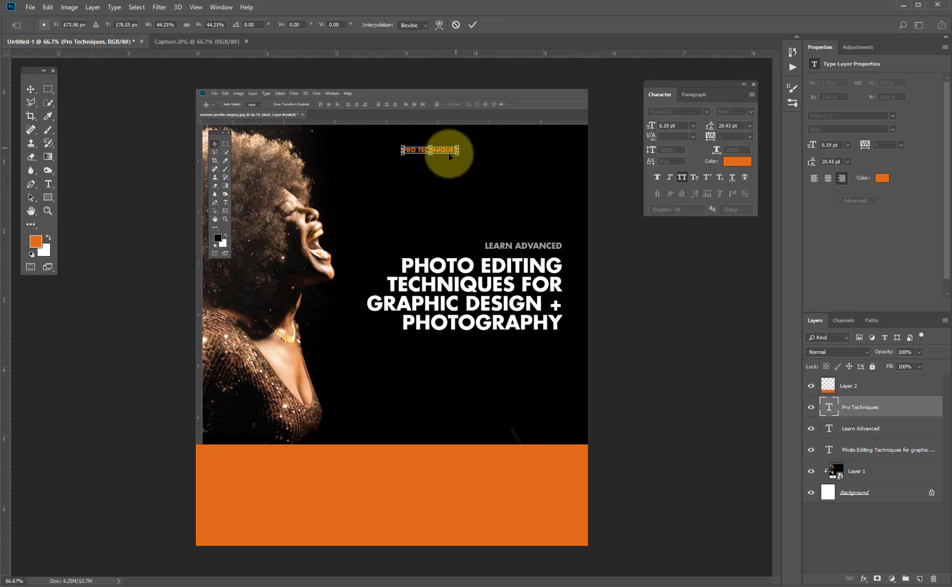
key("Return")
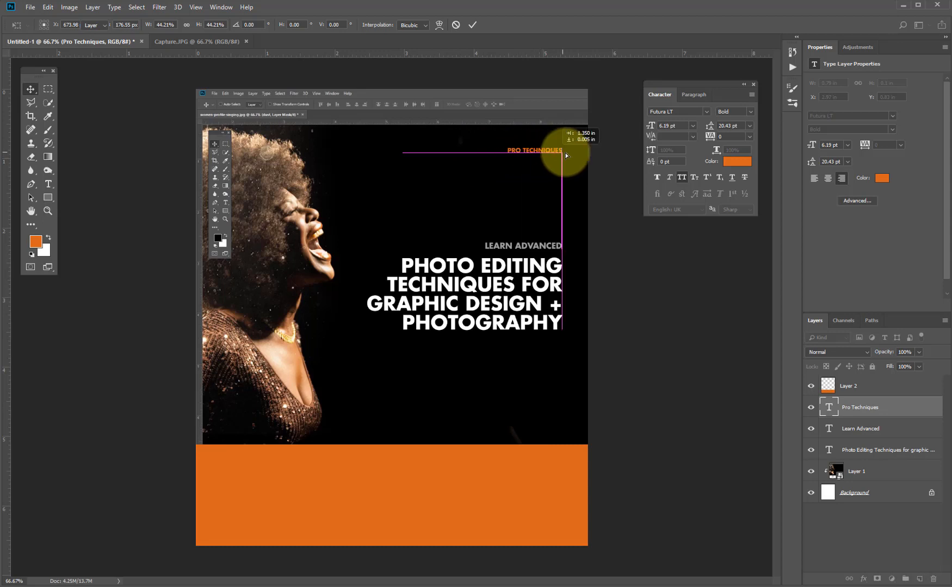
left_click_drag(551, 142, 563, 148)
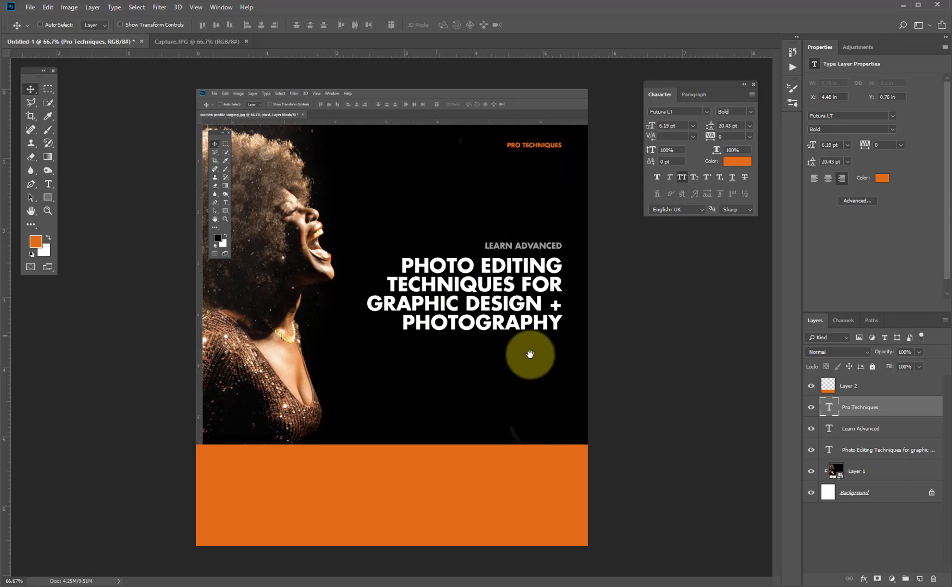
Scale "PRO TECHNIQUES" down further to about 4.64 pt, keeping its right edge aligned with the text block
key("ctrl+t")
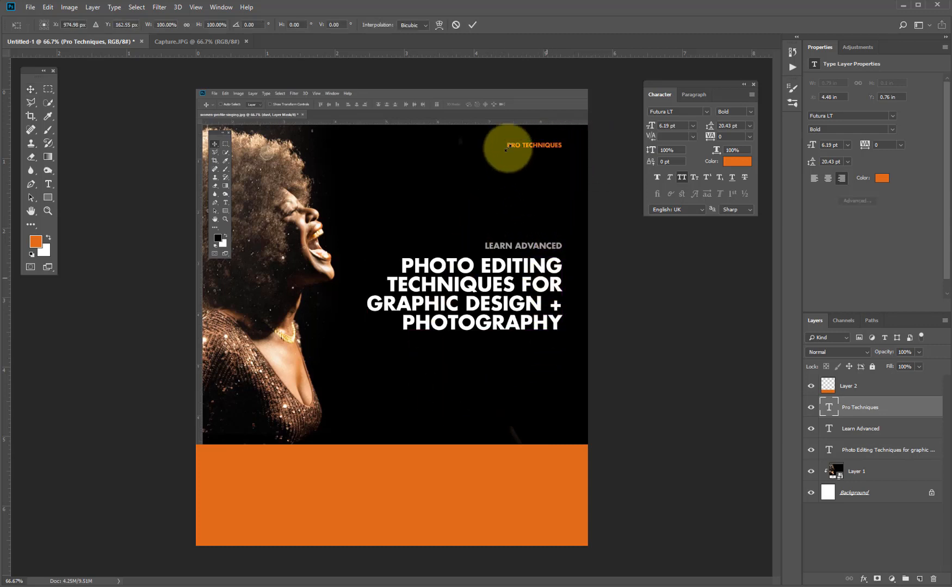
left_click_drag(506, 148, 520, 146)
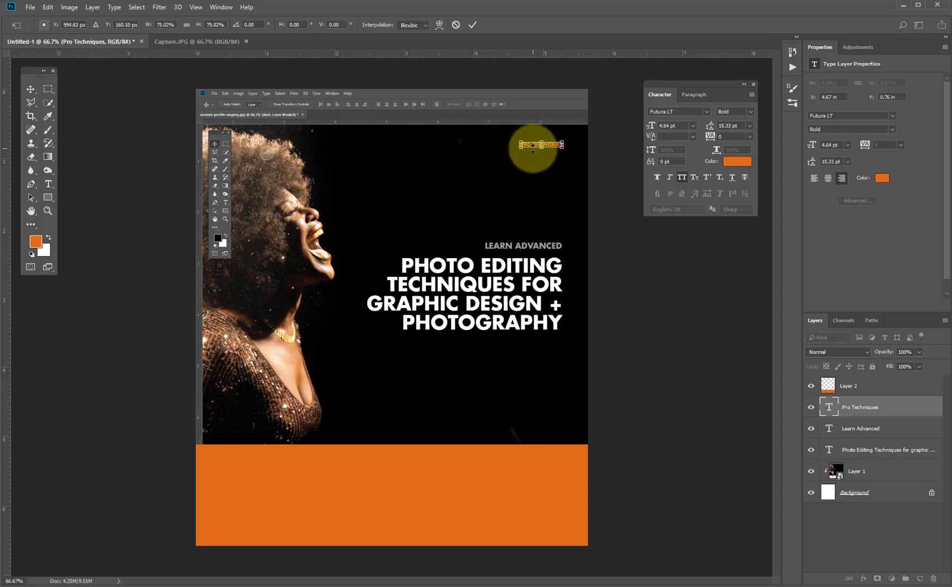
key("Return")
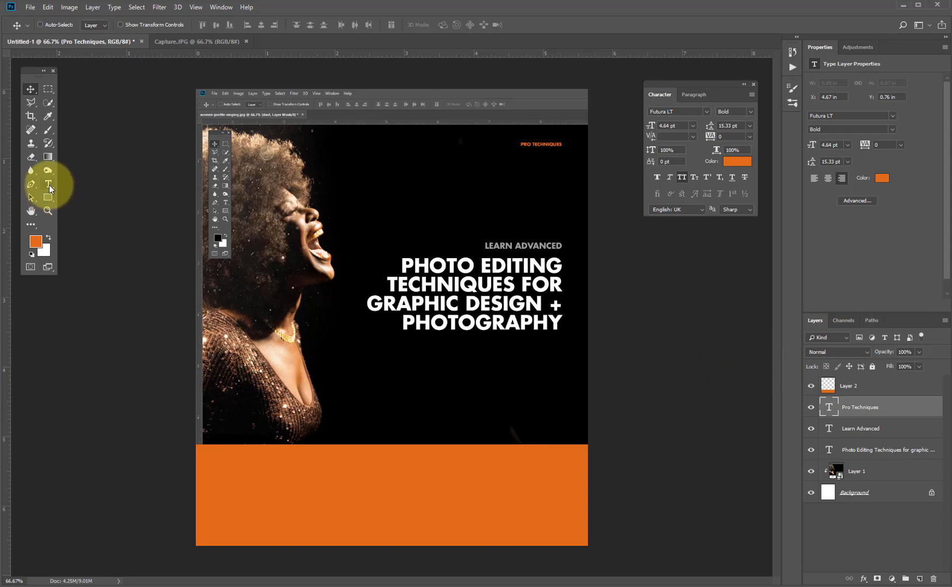
Add an orange text line "TRAINING BEGINS 1ST OCTOBER, 2018" below the four-line text block
left_click(410, 391)
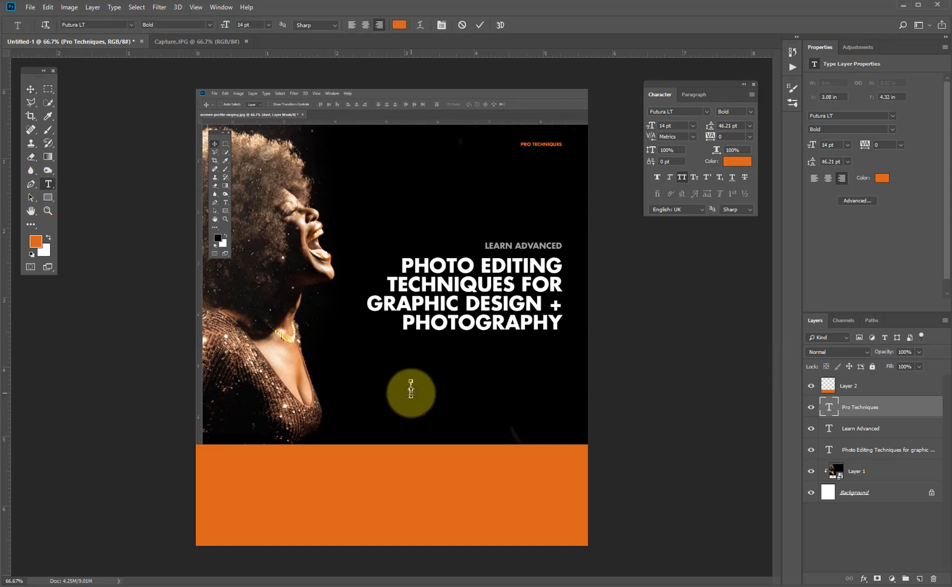
type("G BEGINS 1ST OCTOBER, 2018")
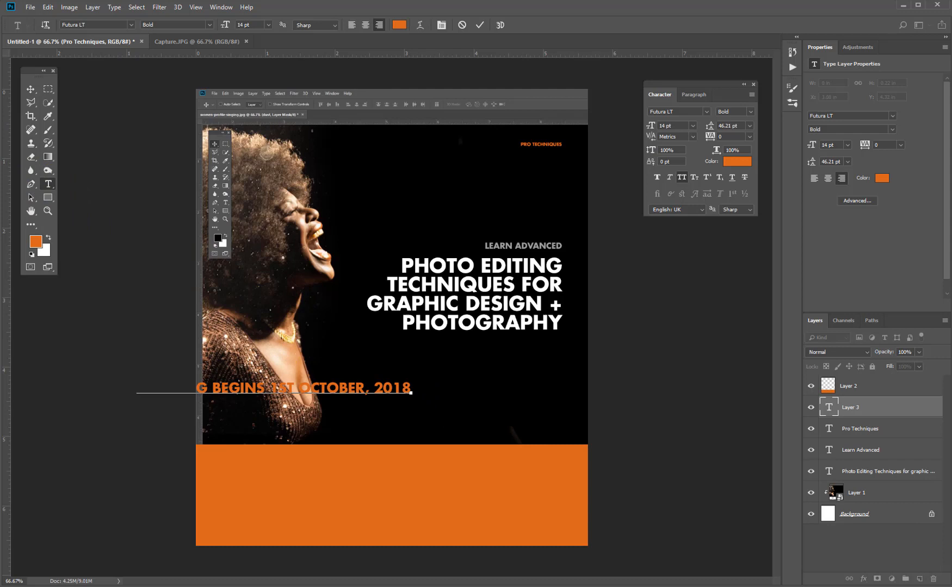
left_click(31, 89)
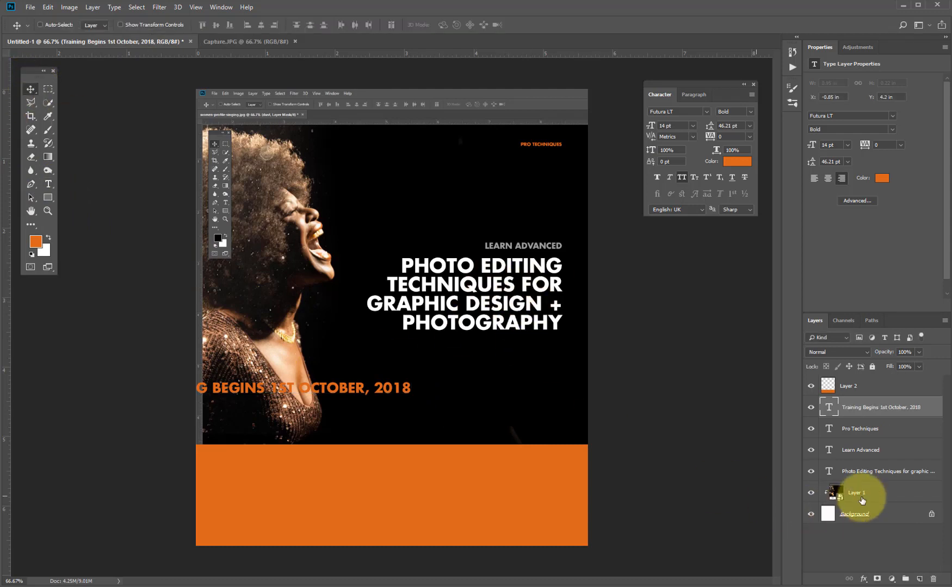
Scale the "LEARN ADVANCED" and four-line text layers together to about 96.45%, keeping their right edge in place
left_click(875, 429)
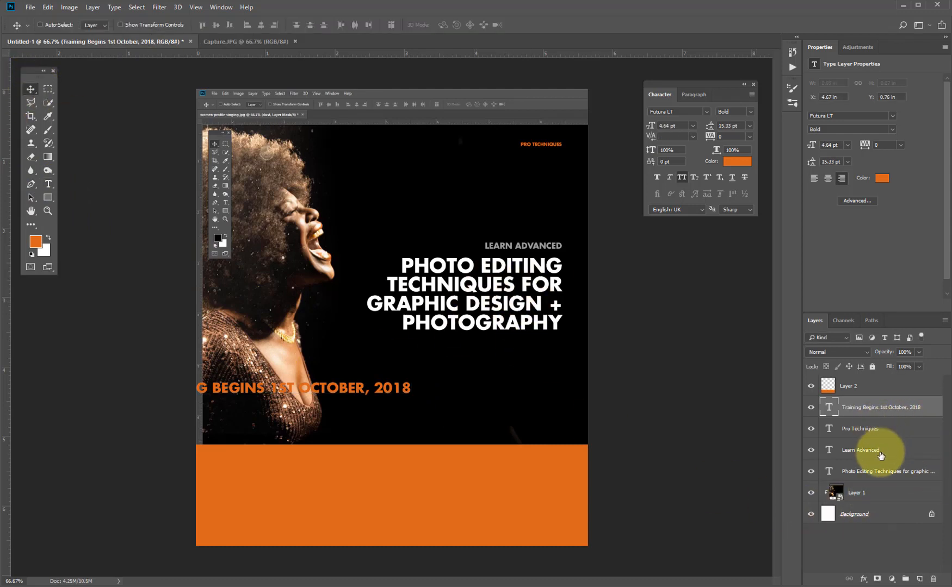
left_click(877, 455)
left_click(858, 472, "shift")
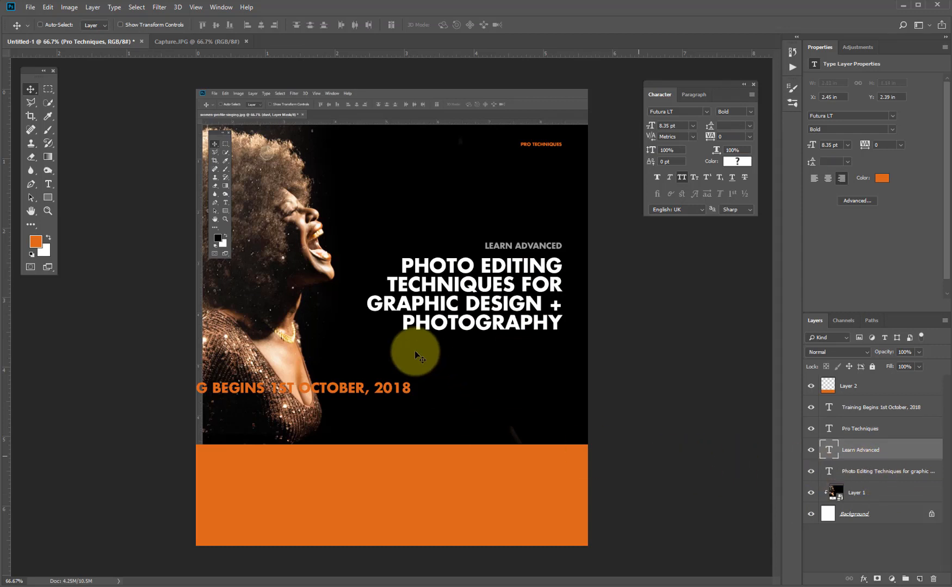
key("ctrl+t")
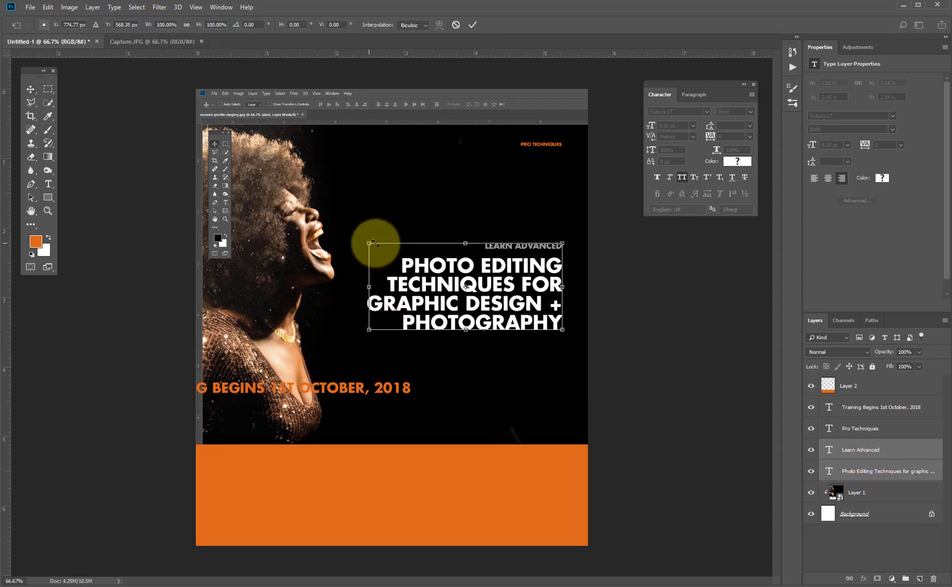
left_click_drag(368, 243, 374, 247)
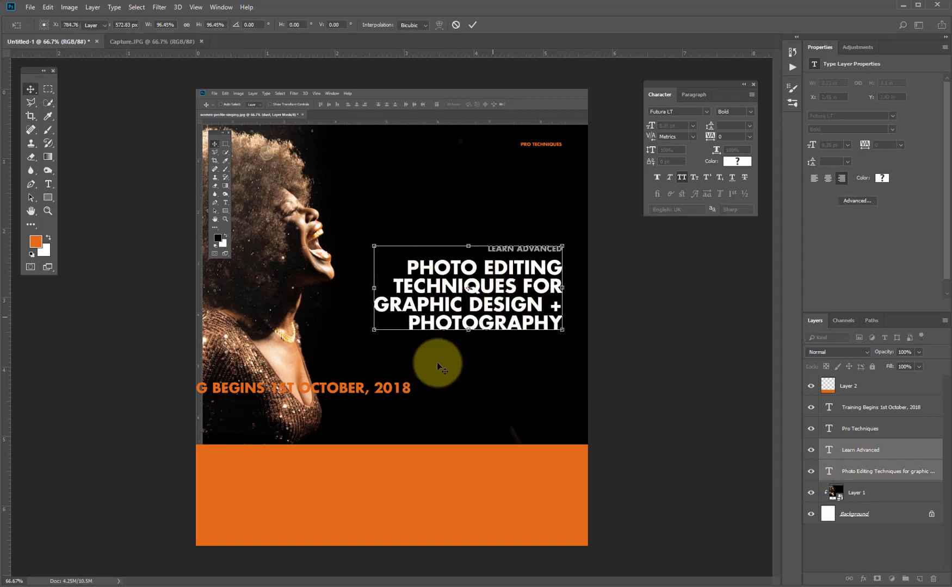
key("Return")
Scale the training date line down to about 7.38 pt and right-align it below the four-line text, at about Y 3.79 in
right_click(413, 395)
left_click(413, 395)
left_click_drag(485, 400, 555, 353)
key("ctrl+t")
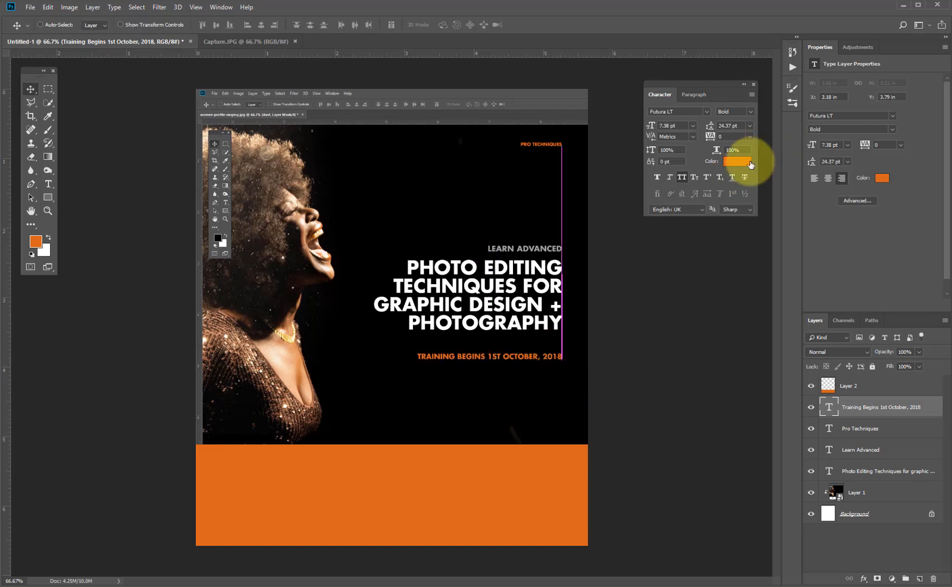
Recolor the training date line white by sampling the four-line text
left_click(737, 161)
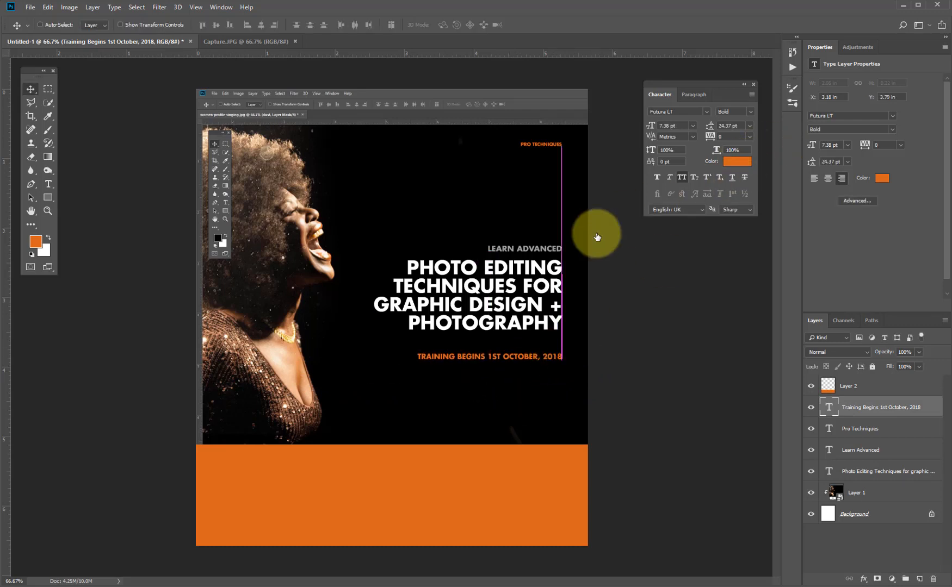
left_click(551, 284)
left_click(551, 284)
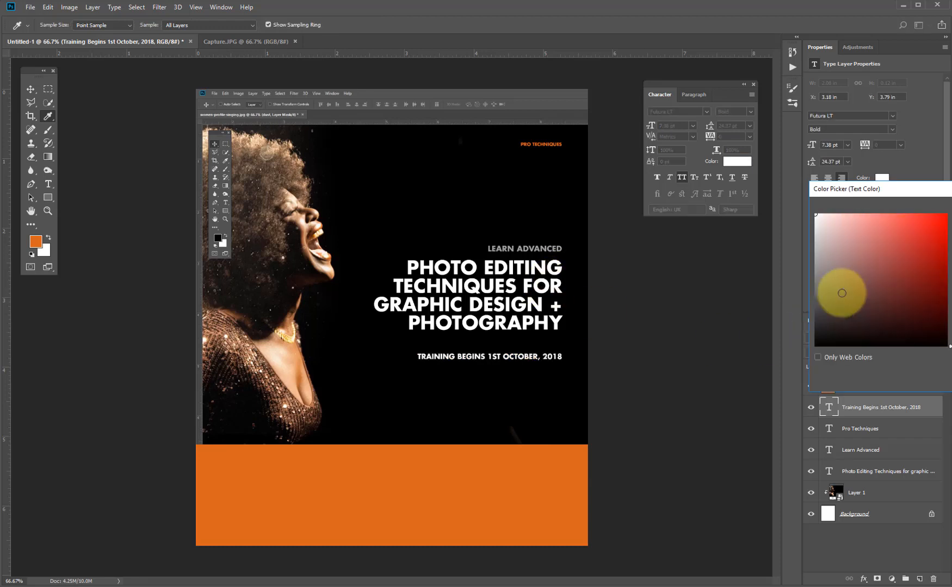
key("Return")
Move the training date line down to about Y 4.61 in, just above the orange band, keeping its right alignment
key("v")
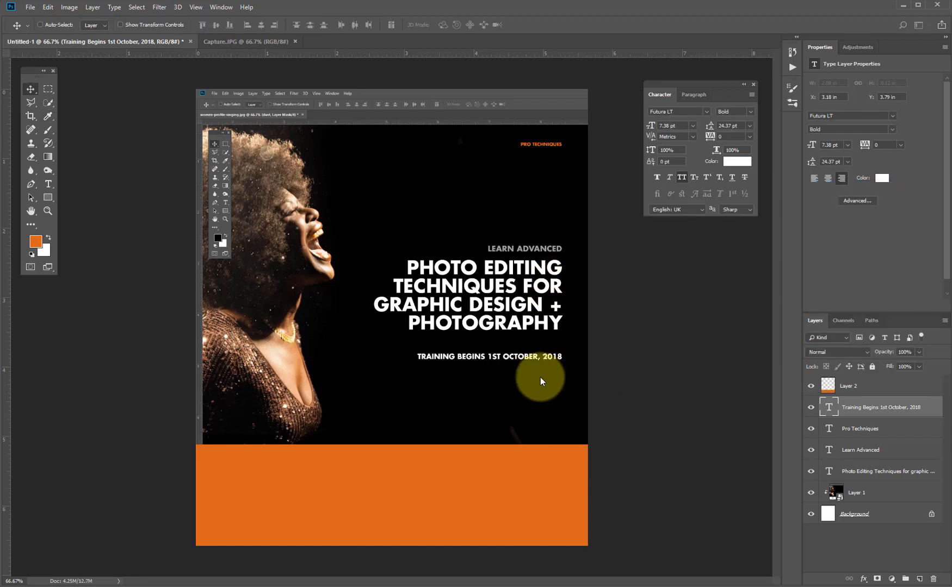
mouse_move(540, 376)
left_mouse_down()
mouse_move(541, 388)
mouse_move(540, 370)
mouse_move(530, 376)
mouse_move(547, 385)
mouse_move(547, 424)
mouse_move(550, 376)
left_mouse_up()
mouse_move(548, 416)
left_mouse_down()
mouse_move(516, 406)
mouse_move(547, 419)
left_mouse_up()
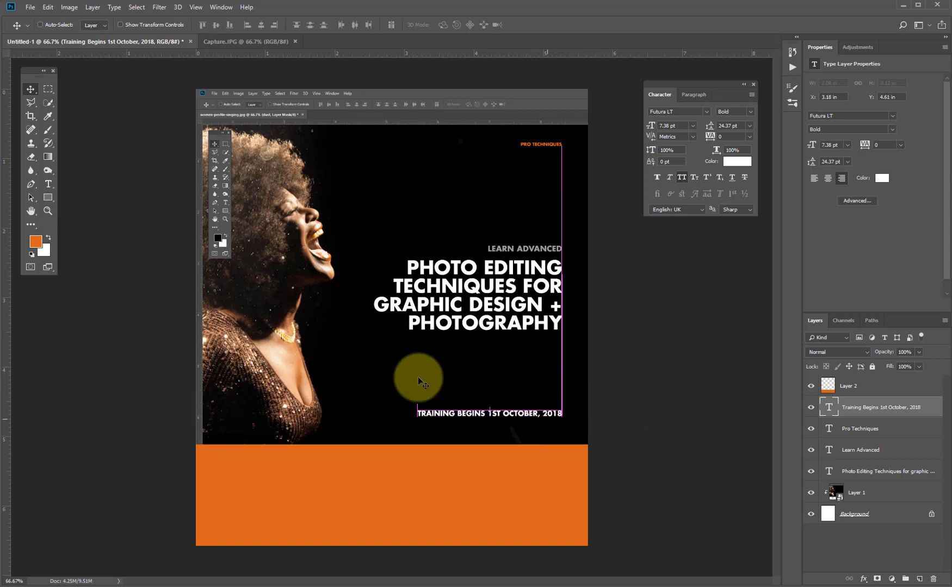
Create a thin orange rule about 0.62 × 0.03 in above the training date, right-aligned with it, on a new layer named "line"
left_click(47, 90)
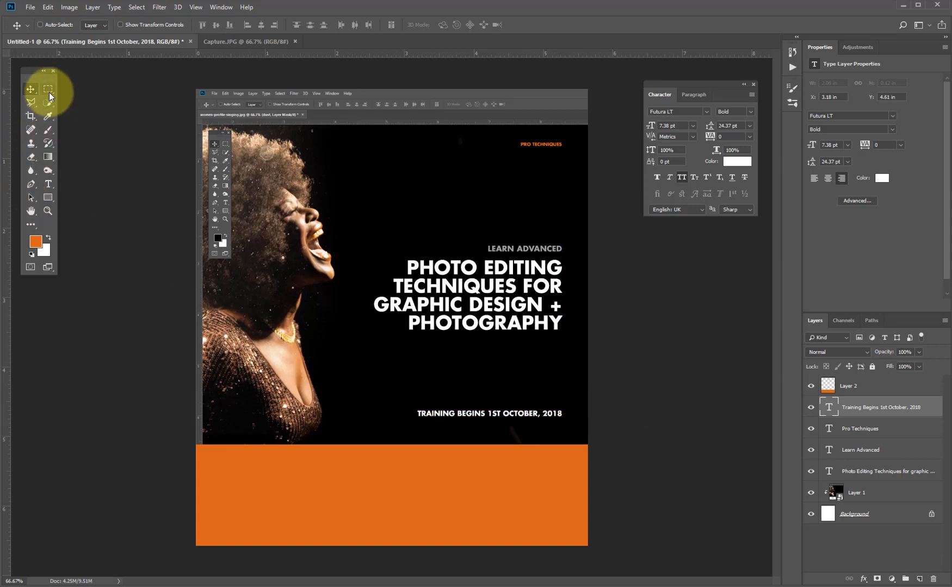
left_click_drag(517, 398, 560, 397)
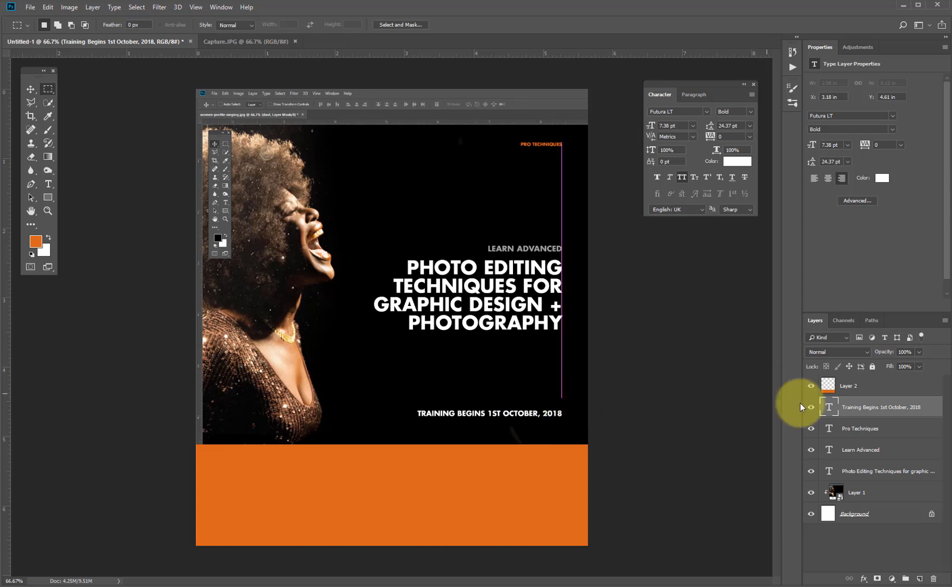
key("ctrl+shift+n")
key("BackSpace")
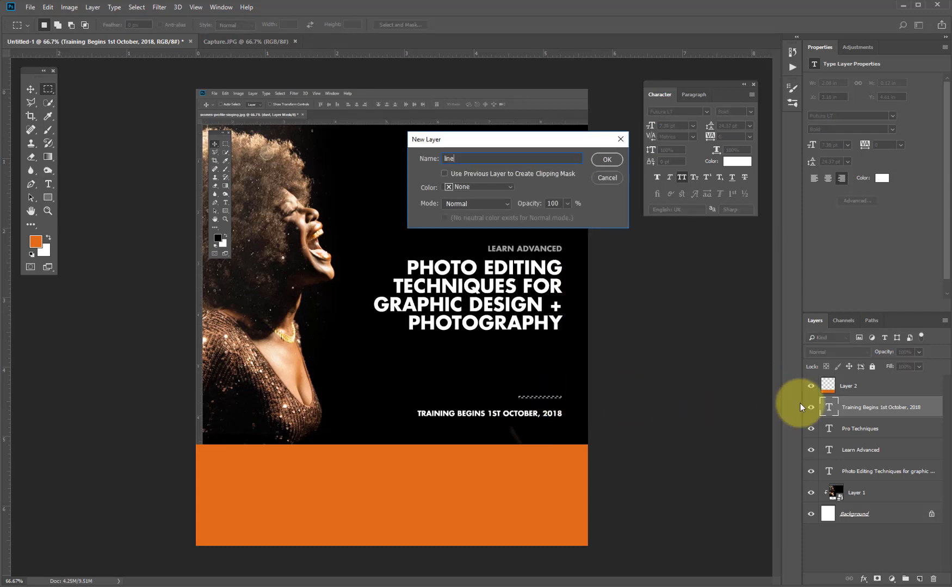
type("line")
key("Return")
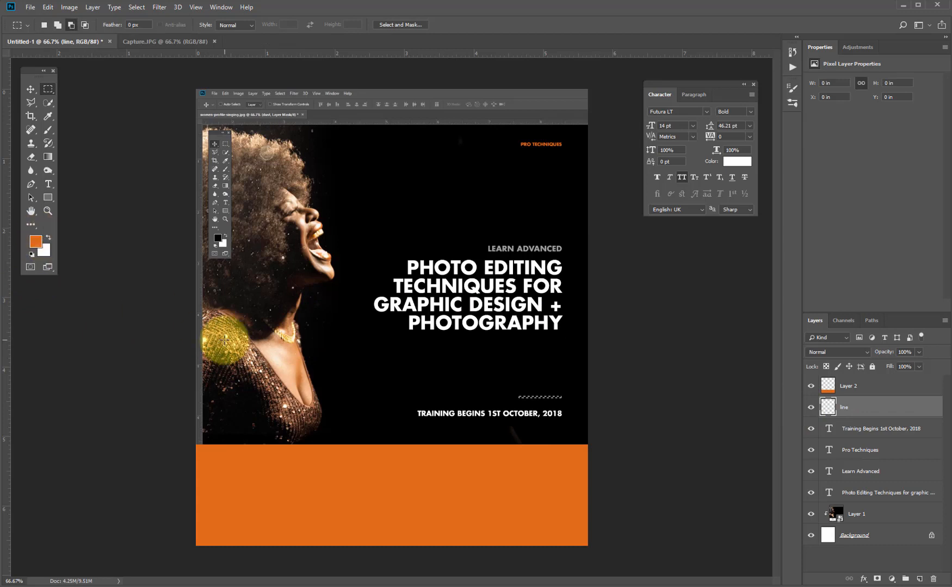
left_click(225, 340)
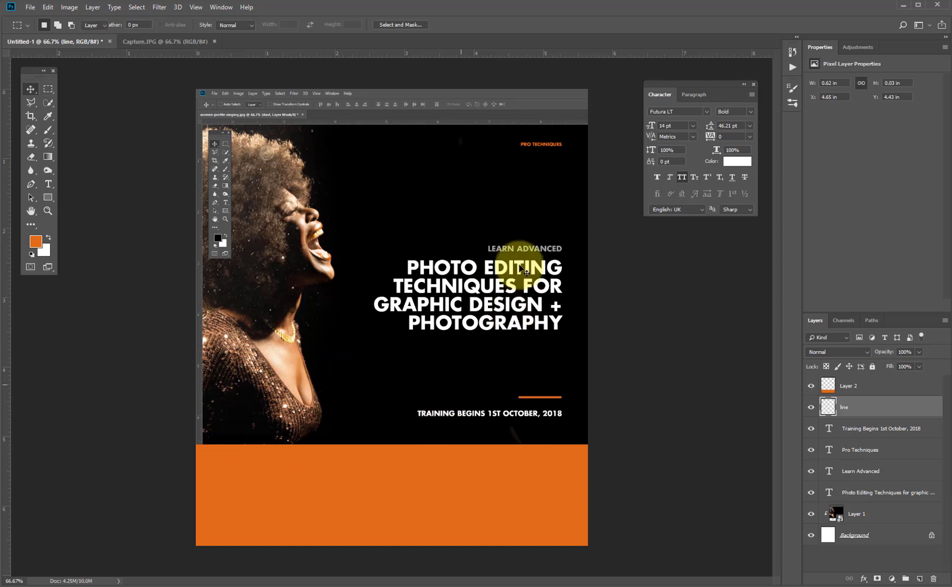
key("v")
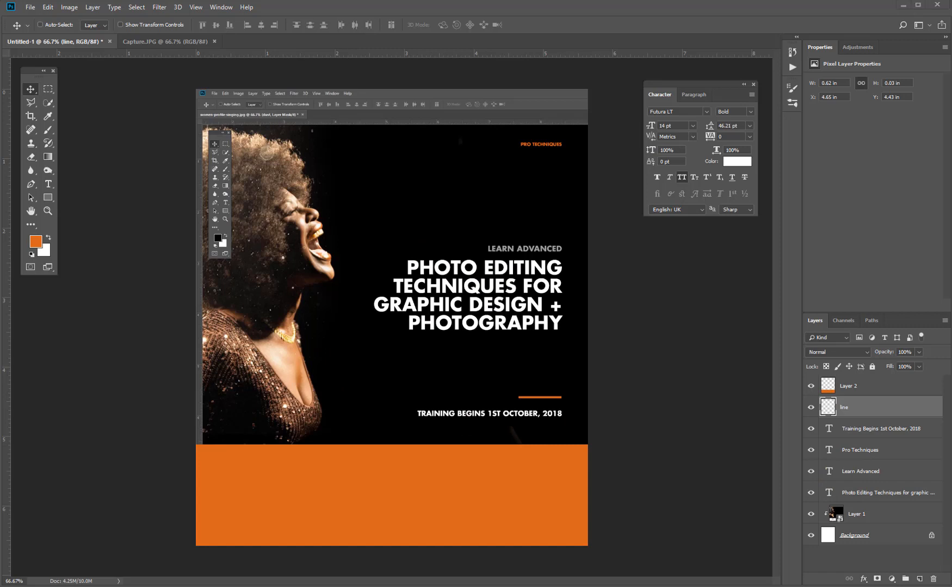
Add a white text line "FEES: N10,000 PER PARTICIPANT" on the orange band and move its layer above the band's layer
left_click(48, 184)
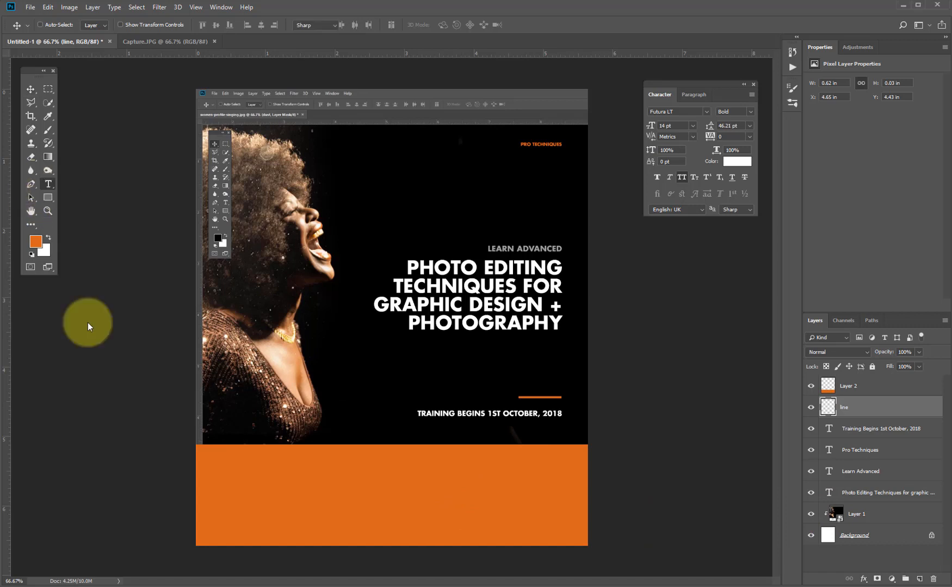
left_click(233, 499)
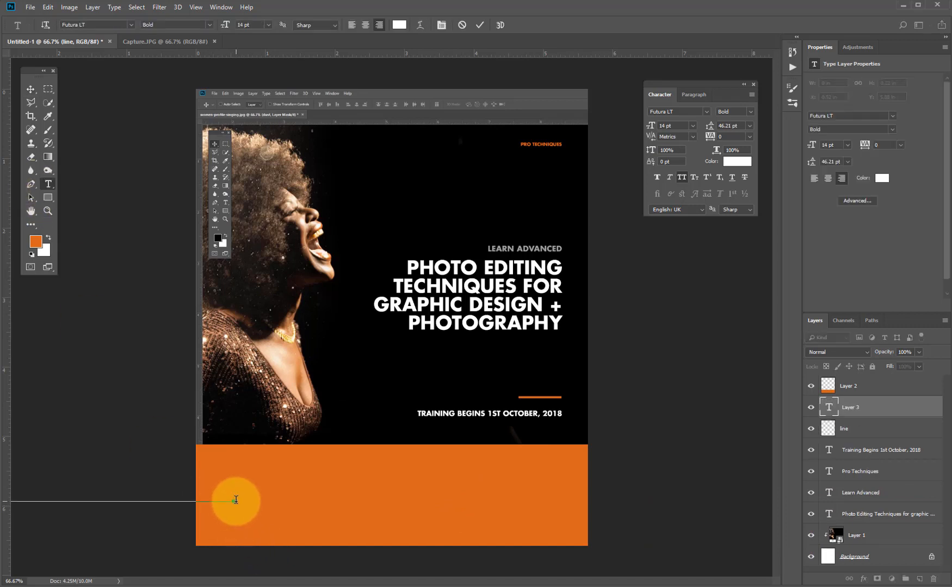
left_click(30, 87)
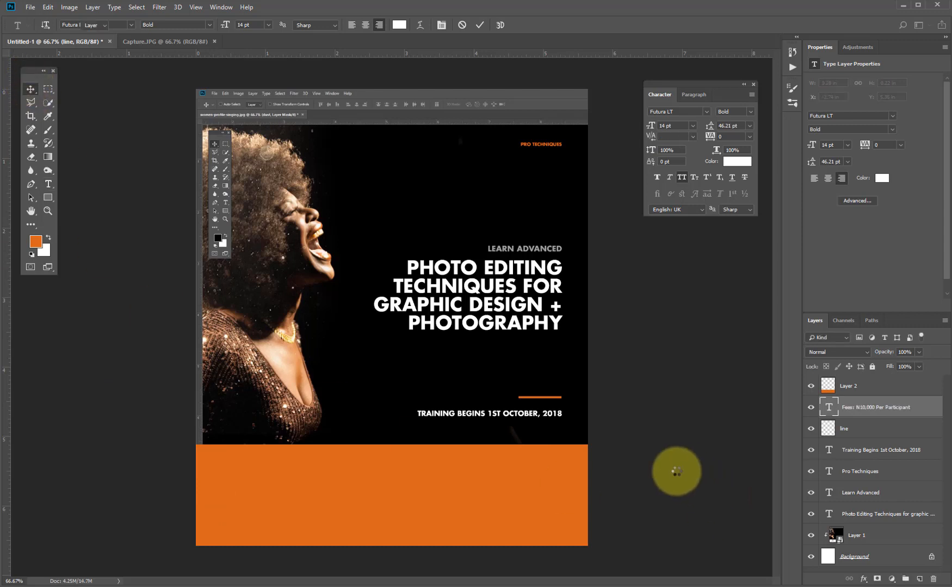
left_click_drag(886, 407, 877, 381)
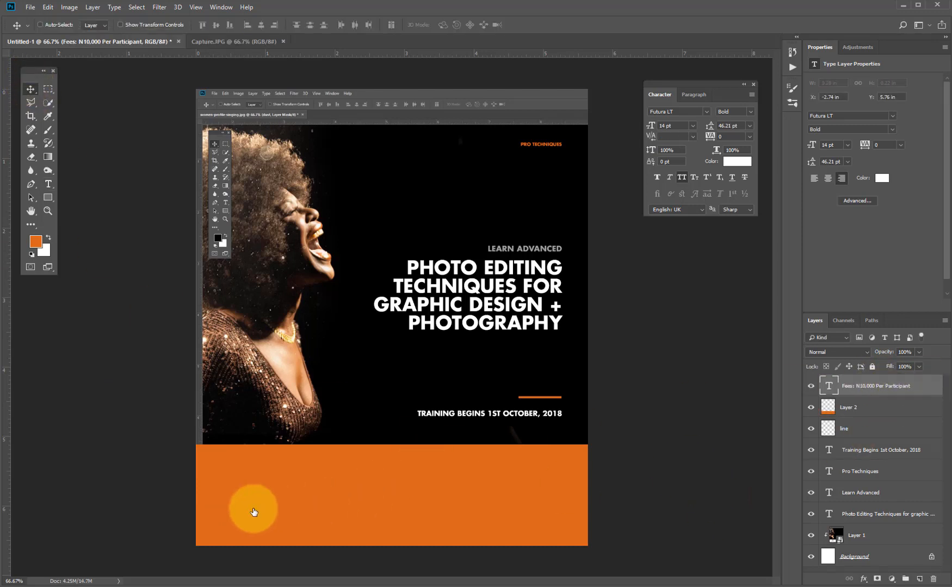
Scale the fees line down to about 10.28 pt and place it in the orange band at about X 0.41 in, Y 6.01 in
left_click_drag(352, 496, 444, 498)
key("ctrl+t")
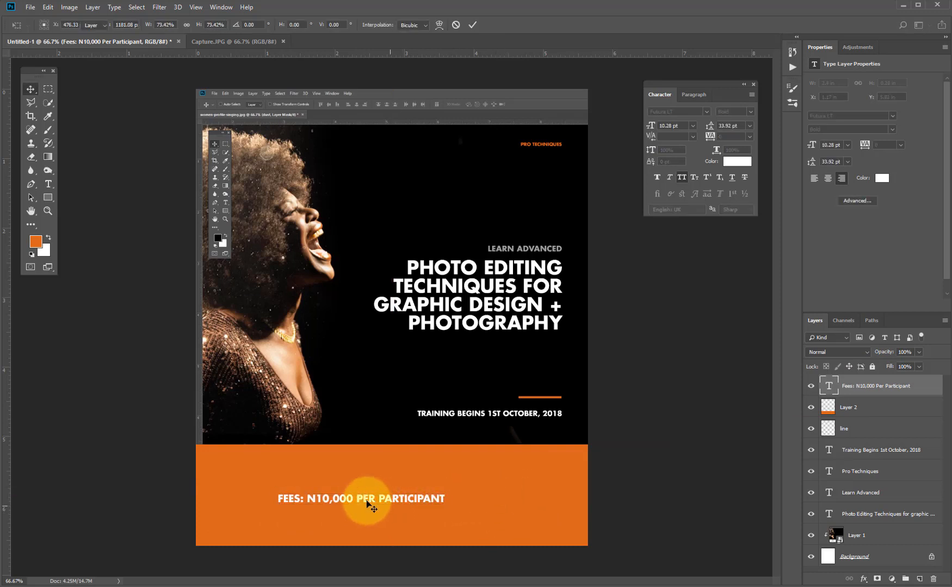
left_click_drag(367, 504, 299, 514)
key("Return")
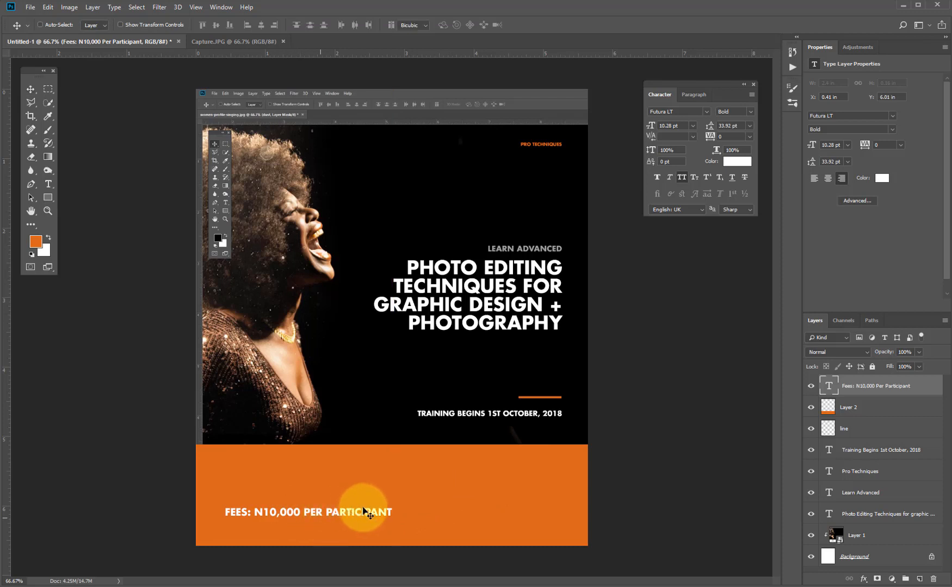
Scale the fees line in the orange band down to about 7.18 pt, keeping its start aligned
key("ctrl+t")
left_click_drag(393, 507, 340, 507)
key("Return")
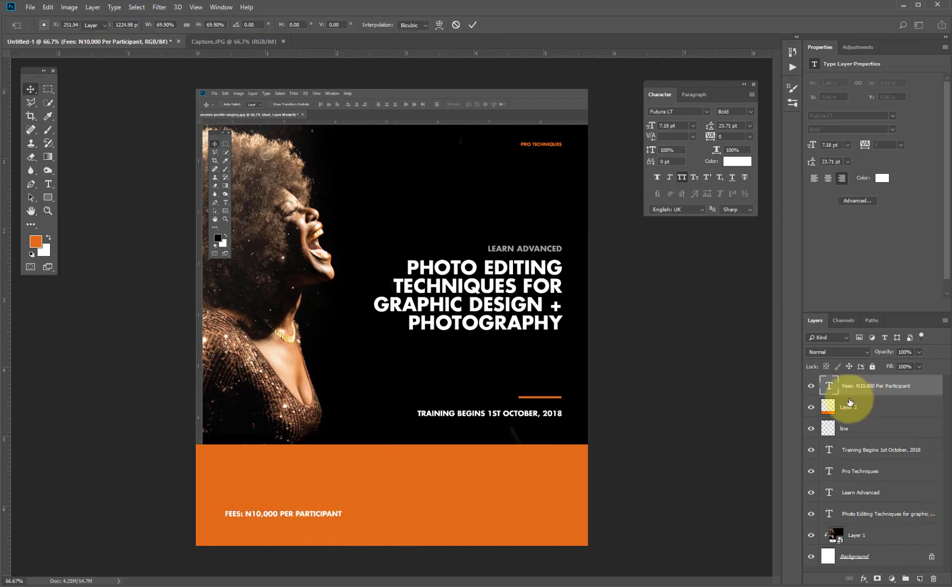
Break the fees text into two lines, "FEES: N10,000" and "PER PARTICIPANT", and left-align it
key("t")
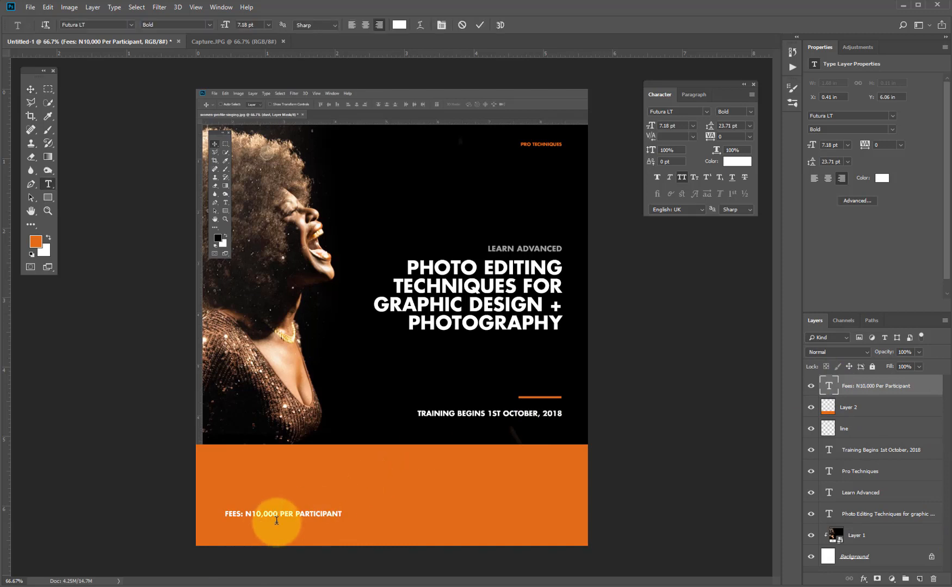
left_click(278, 516)
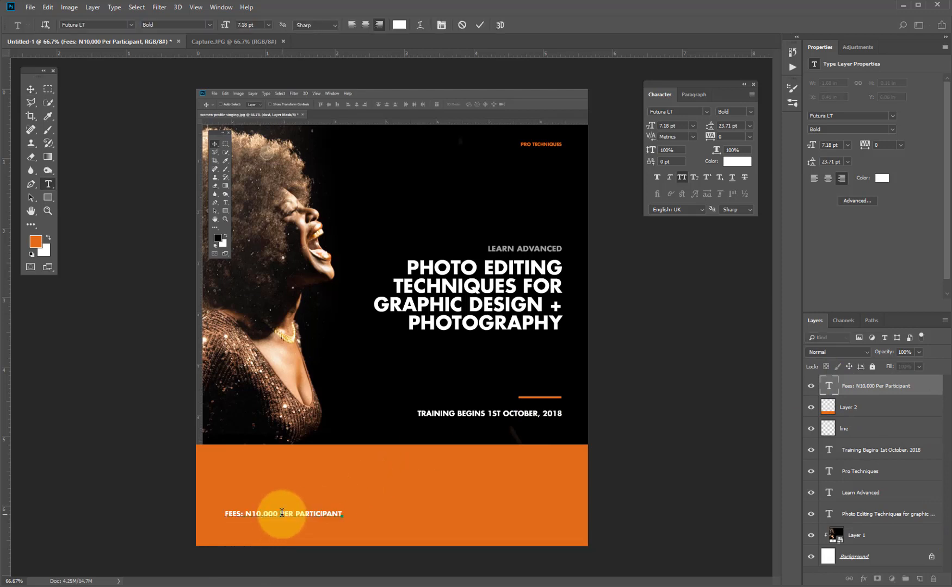
key("Return")
key("ctrl+a")
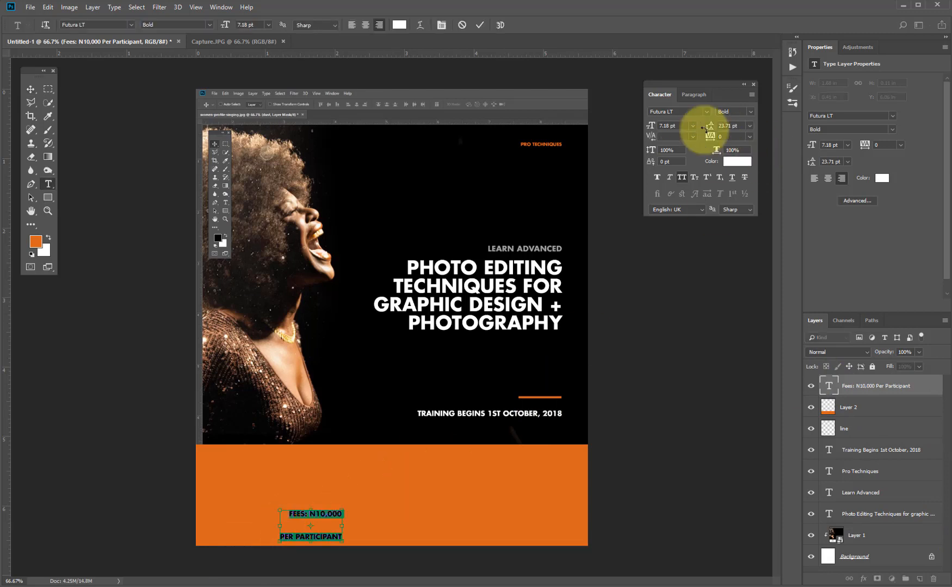
key("ctrl+shift+l")
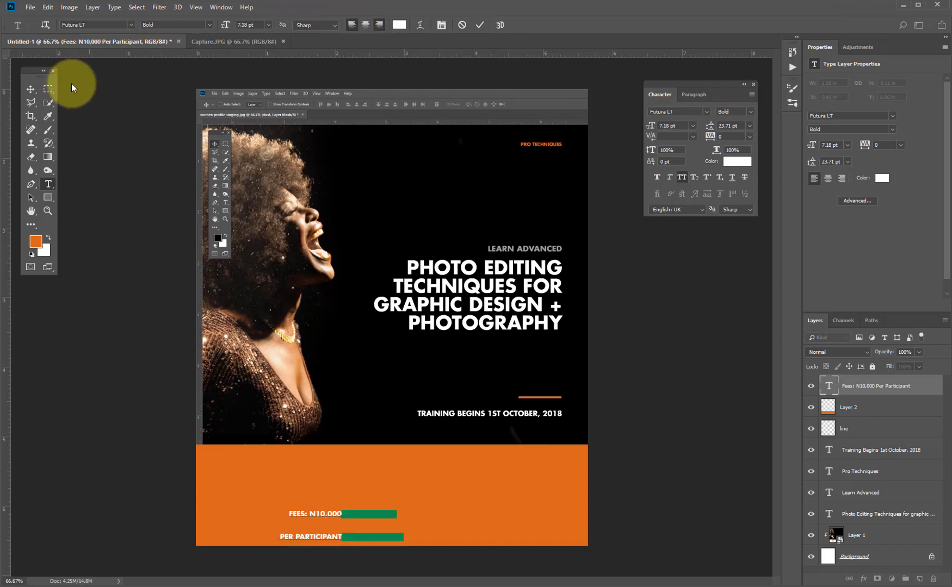
Reduce the leading of the two-line fees text to 8 pt
left_click(729, 126)
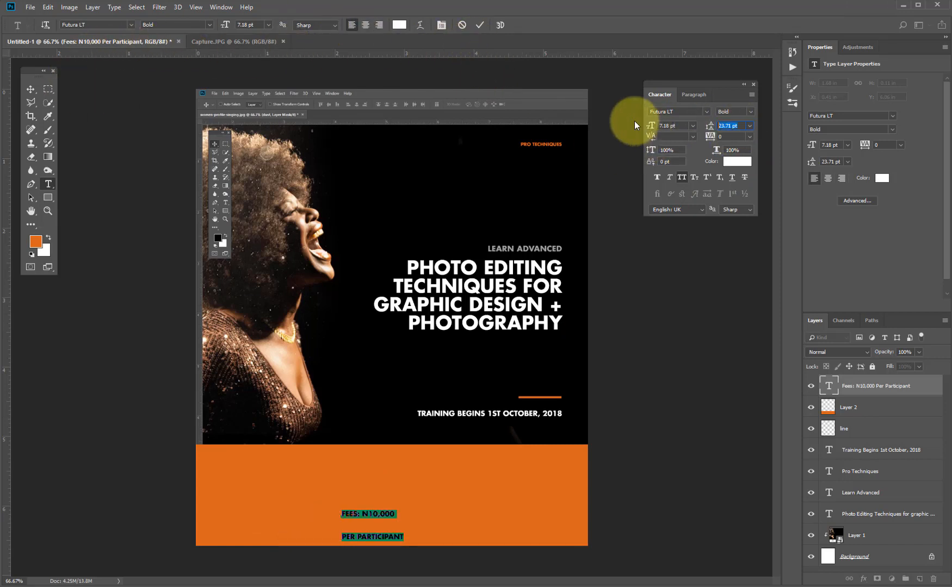
type("23")
key("Return")
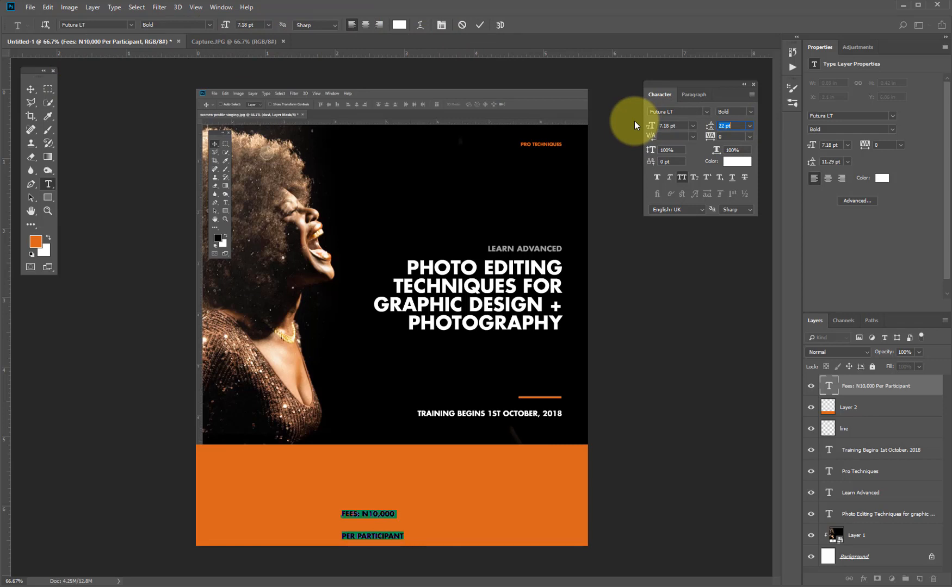
key("Down")
key("Down")
key("Down")
key("Down")
key("Down")
key("Down")
key("Down")
key("Down")
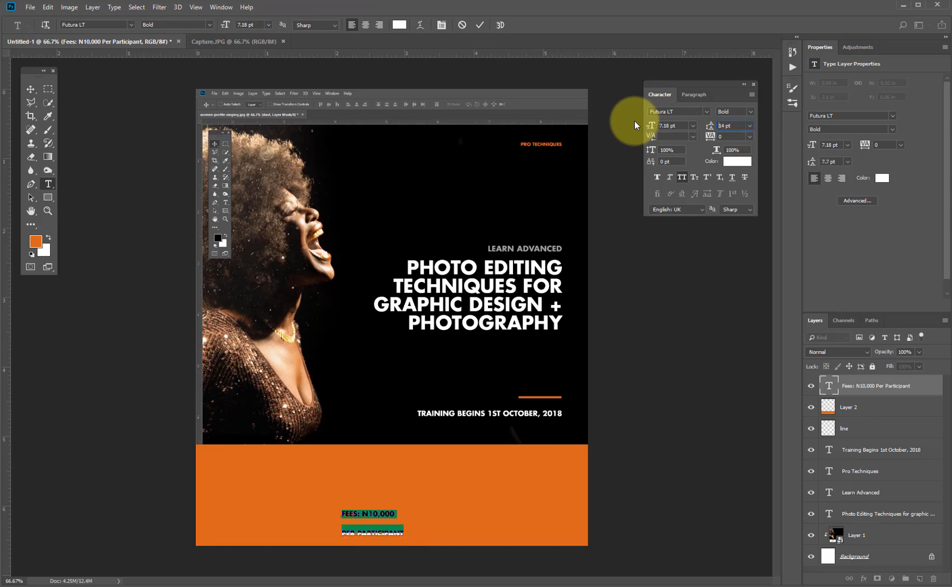
key("Down")
key("Down")
key("Down")
key("Down")
key("Down")
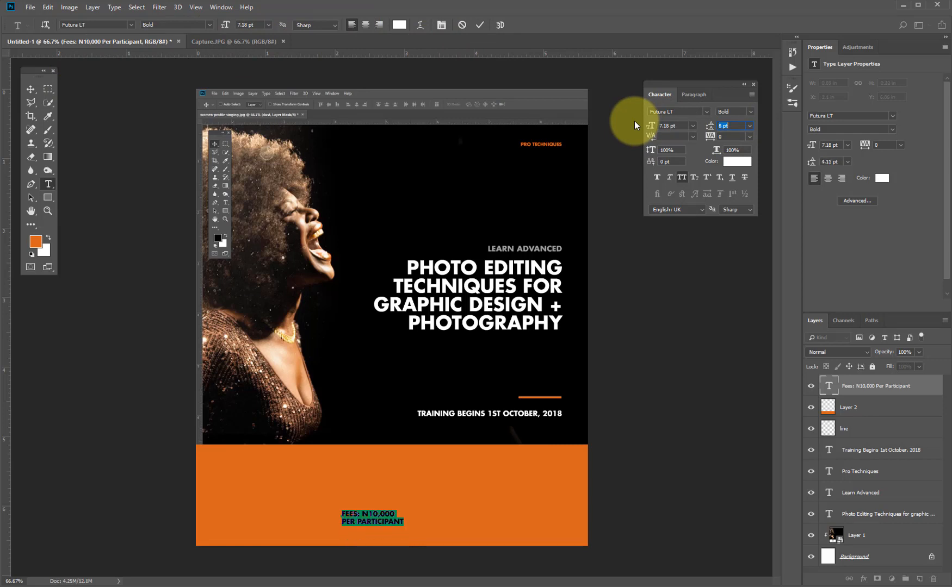
Move the fees text to about X 0.3 in, Y 5.64 in and duplicate it beside the original at about X 1.54 in
left_click(31, 88)
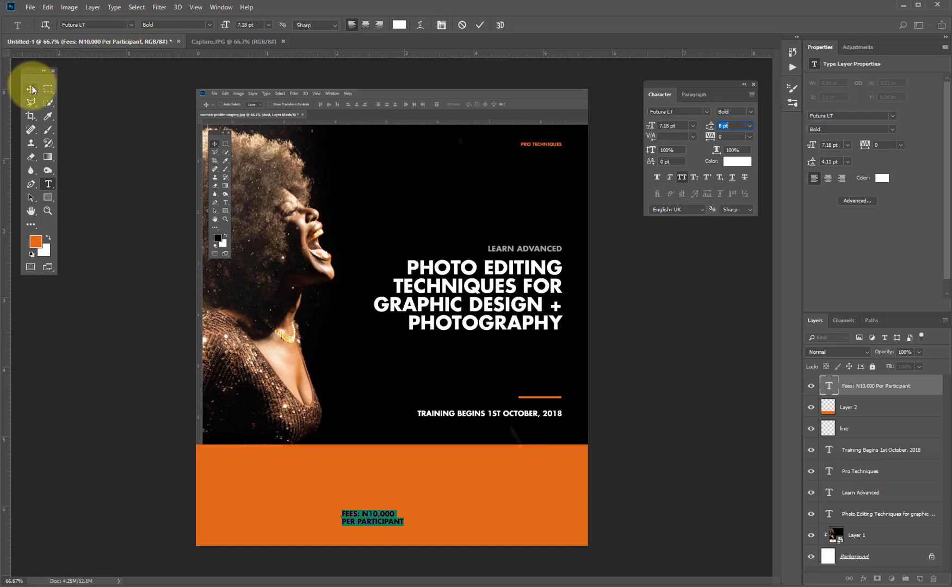
left_click_drag(394, 520, 259, 513)
left_click_drag(261, 489, 347, 489)
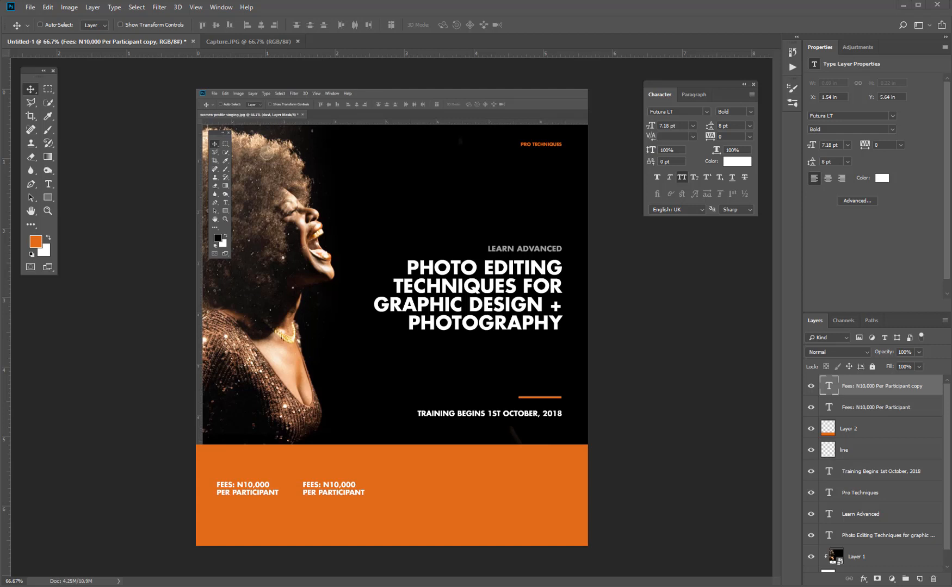
Replace the duplicated fees text with "SLOTS AVAILABLE: 10 PARTICIPANTS ONLY", broken into two lines after the colon
right_click(346, 497)
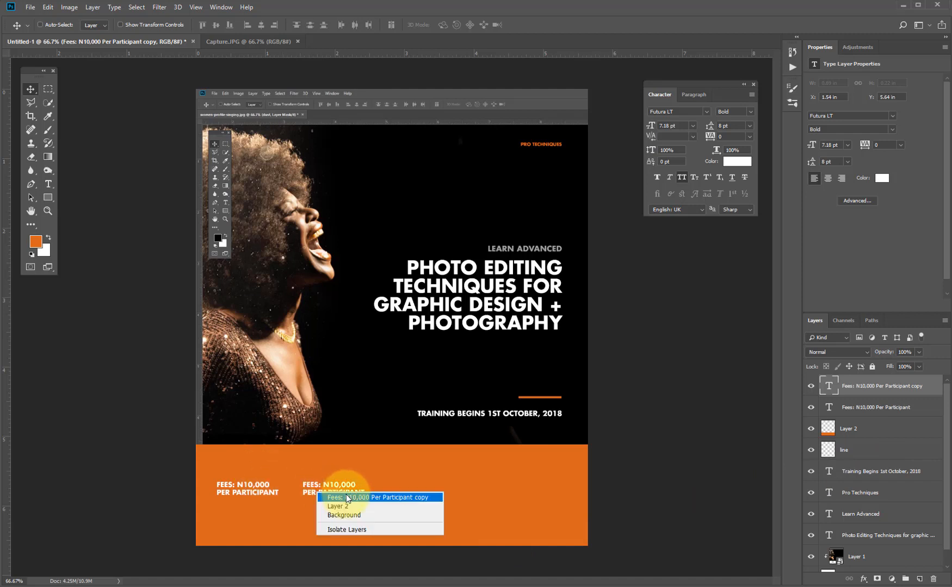
left_click(347, 498)
key("t")
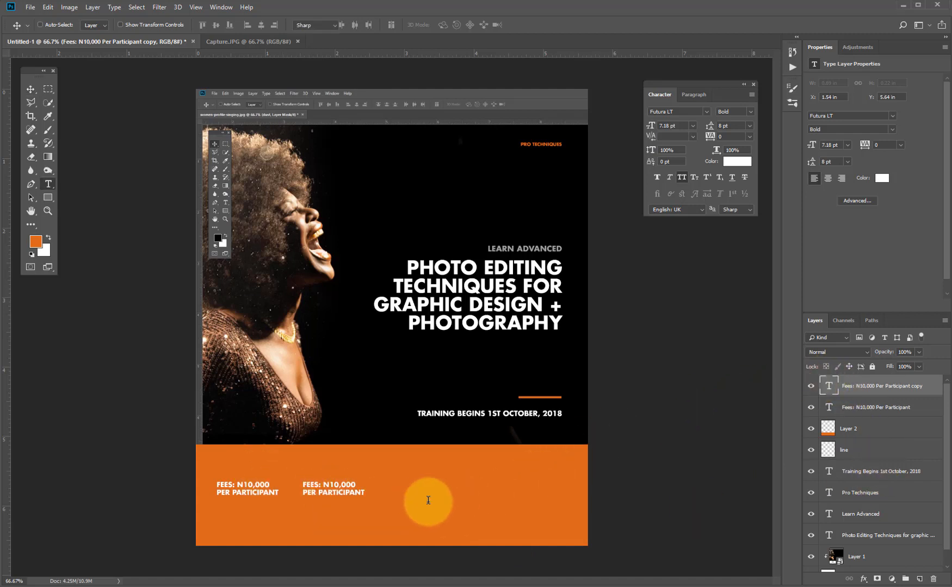
type("SLOTS AVAILABLE: 10 PARTICIPANTS ONLY")
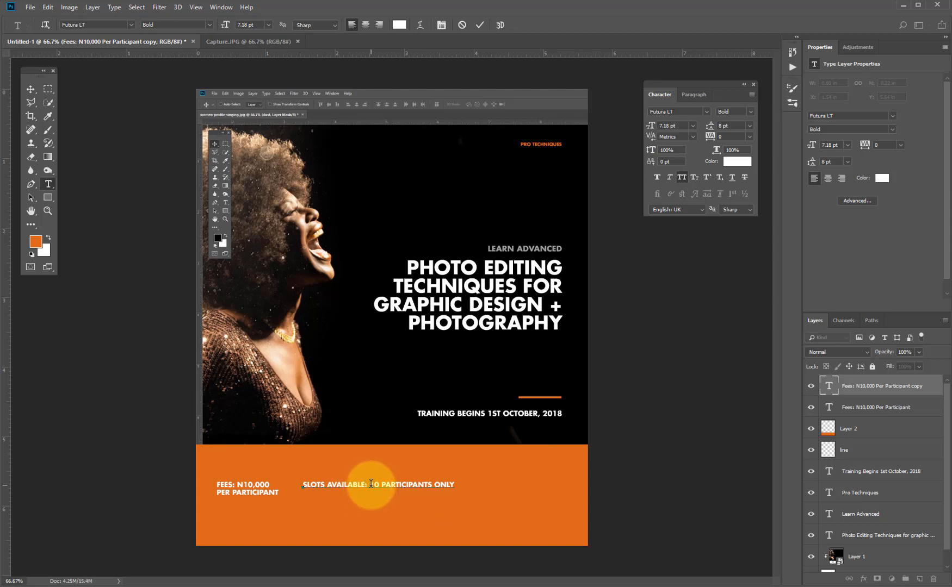
left_click(371, 484)
key("Return")
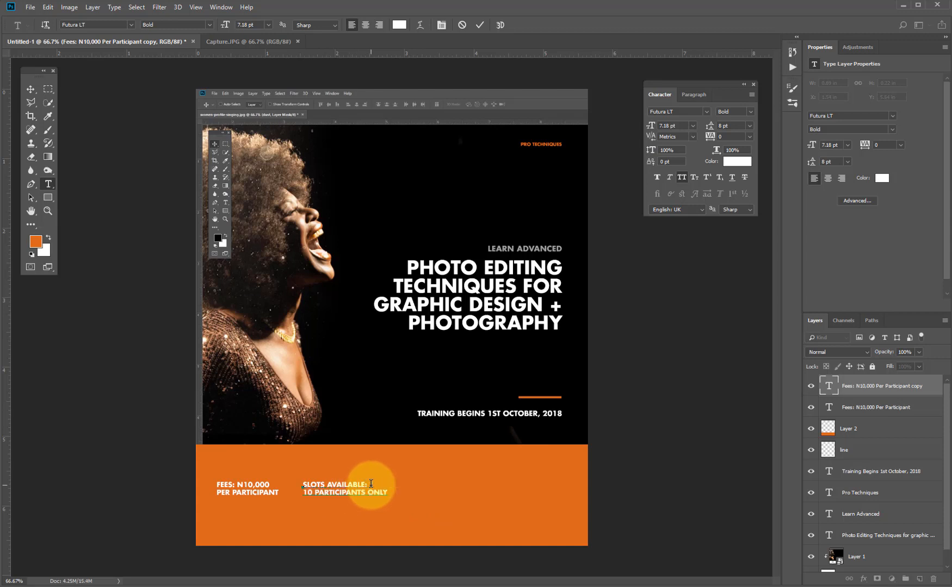
left_click(31, 90)
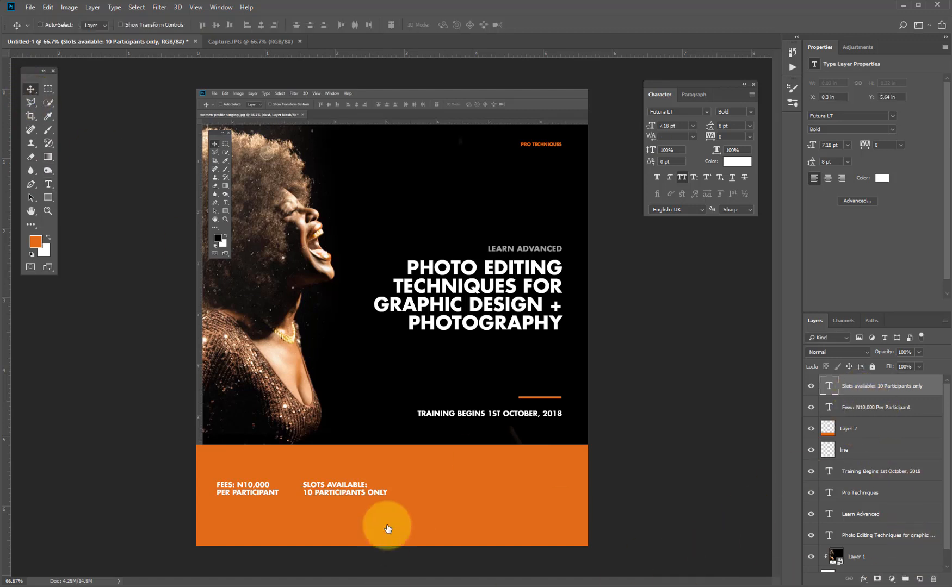
Scale the fees and slots texts down together to about 6.66 pt
key("ctrl+t")
left_click_drag(381, 499, 362, 492)
key("Return")
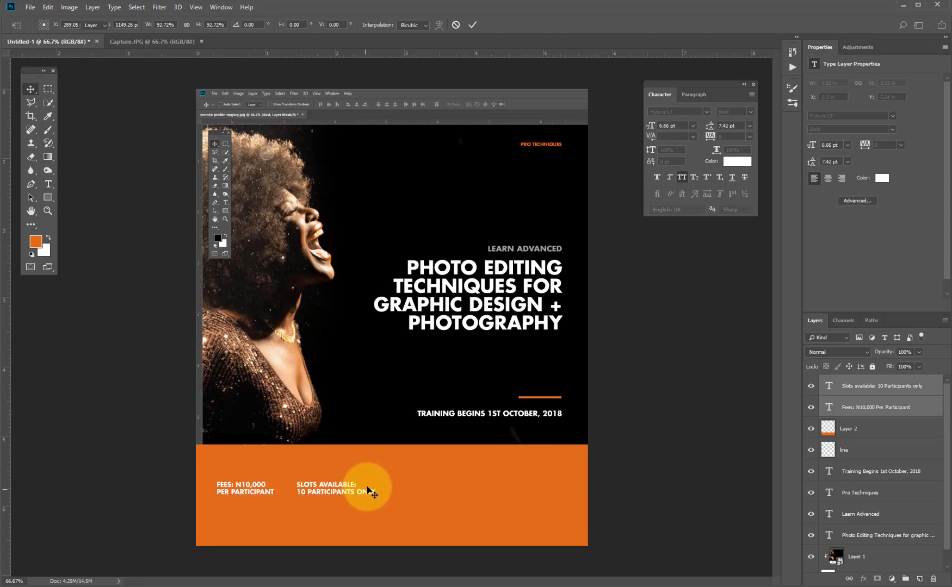
Add a vertical guide at the training date's left edge and duplicate the slots text to about X 2.64 in, Y 5.64 in
left_click_drag(10, 418, 417, 435)
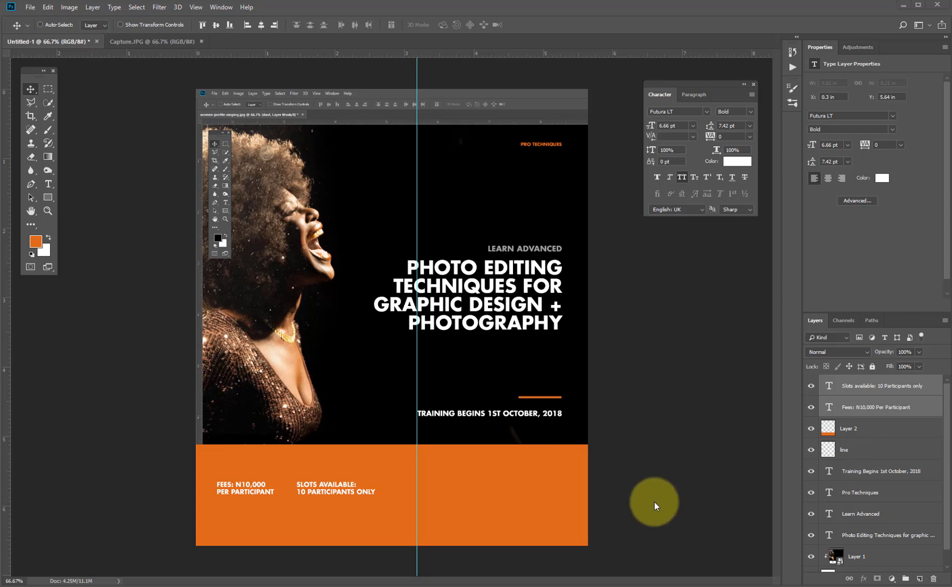
right_click(330, 489)
left_click(339, 492)
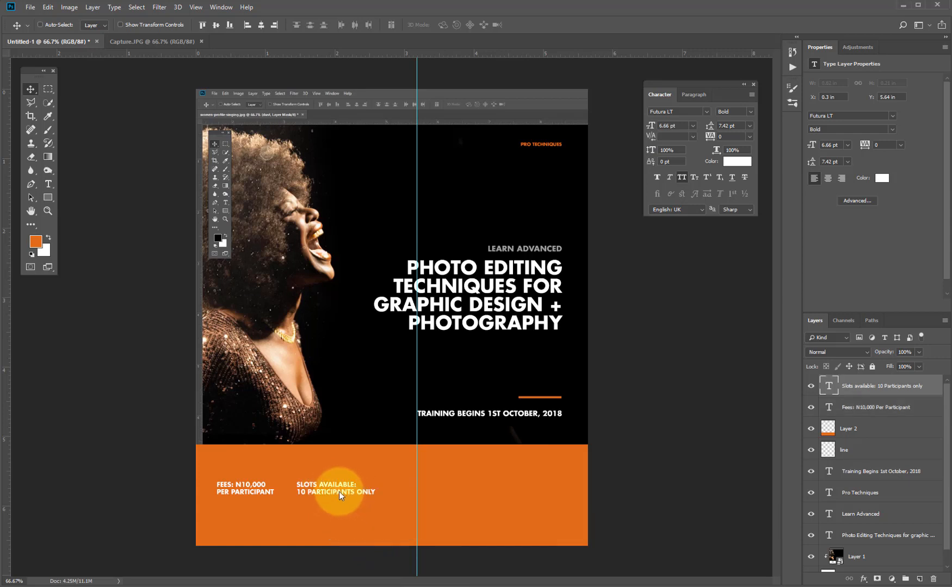
left_click_drag(339, 492, 412, 506)
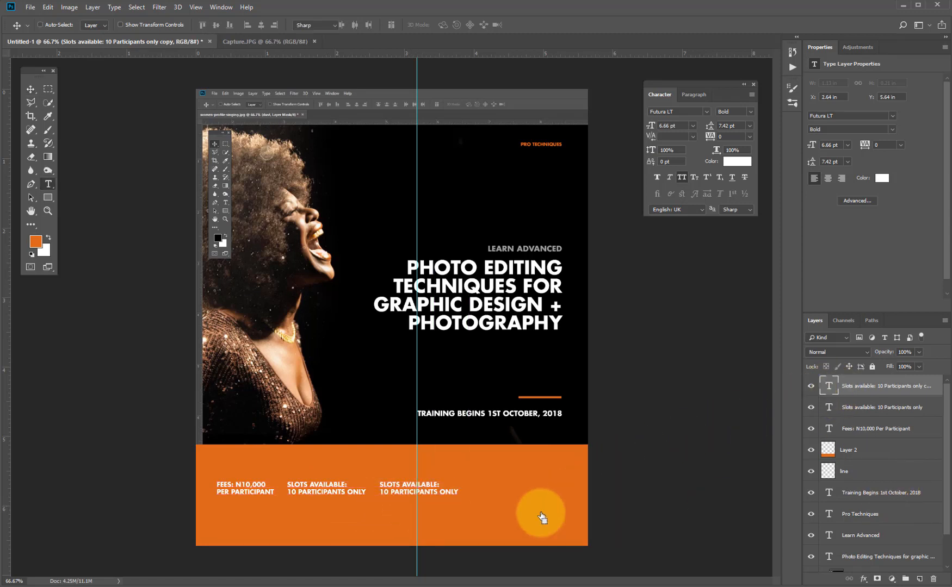
Replace the duplicated slots text with "2PM - 4PM DAILY", with DAILY on the second line
key("Return")
type("TIME: 2PM - 4PM DAILY")
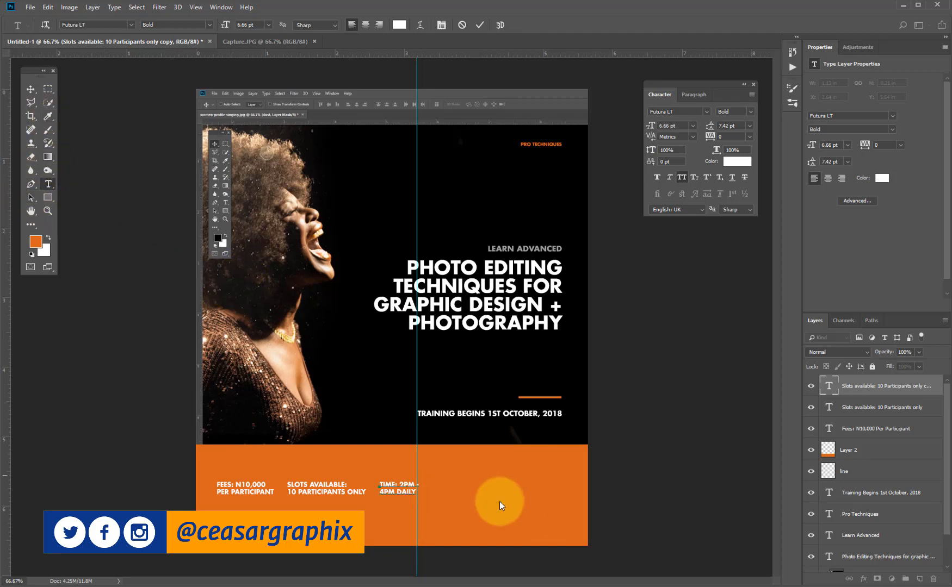
left_click_drag(401, 484, 360, 484)
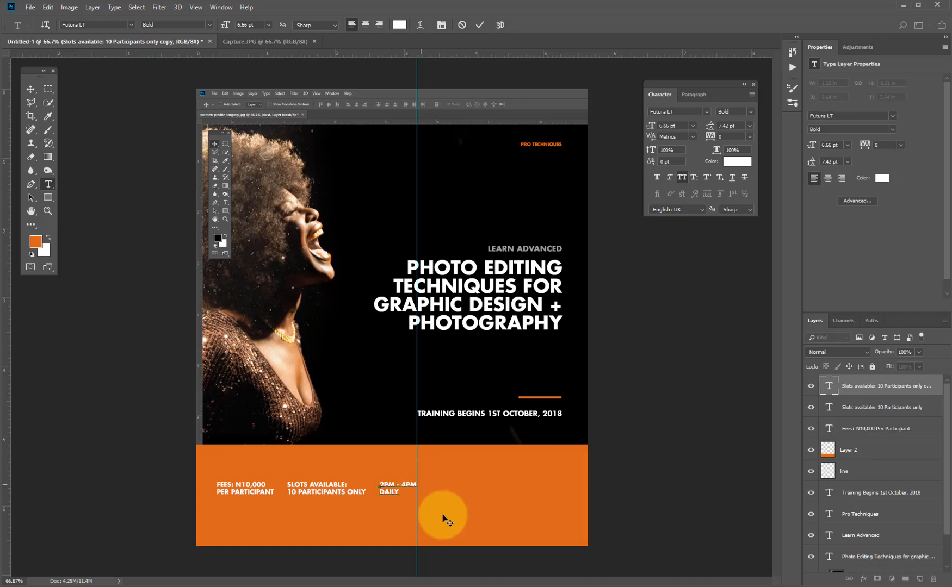
left_click(30, 88)
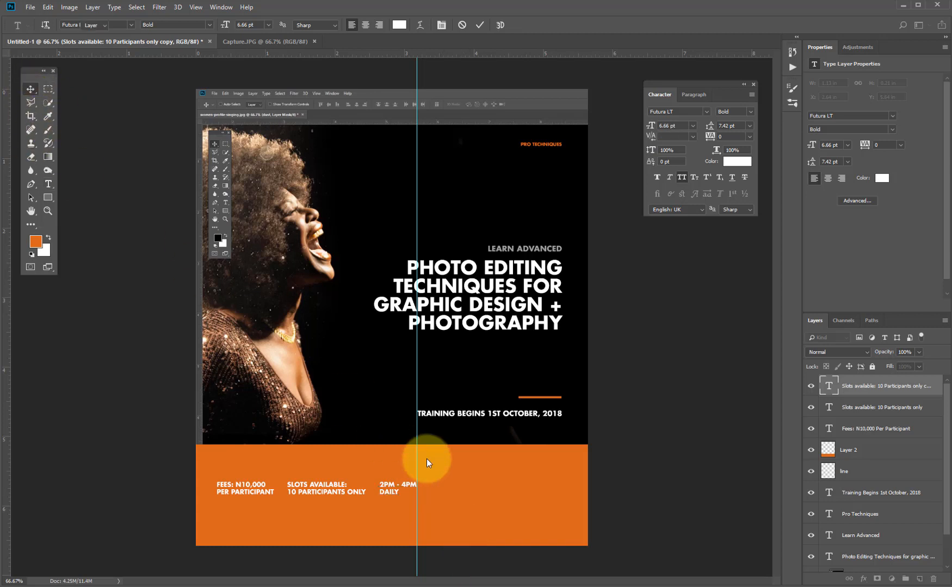
Select the fees, slots and time texts and move them up together to about Y 5.51 in
left_click(885, 430, "shift")
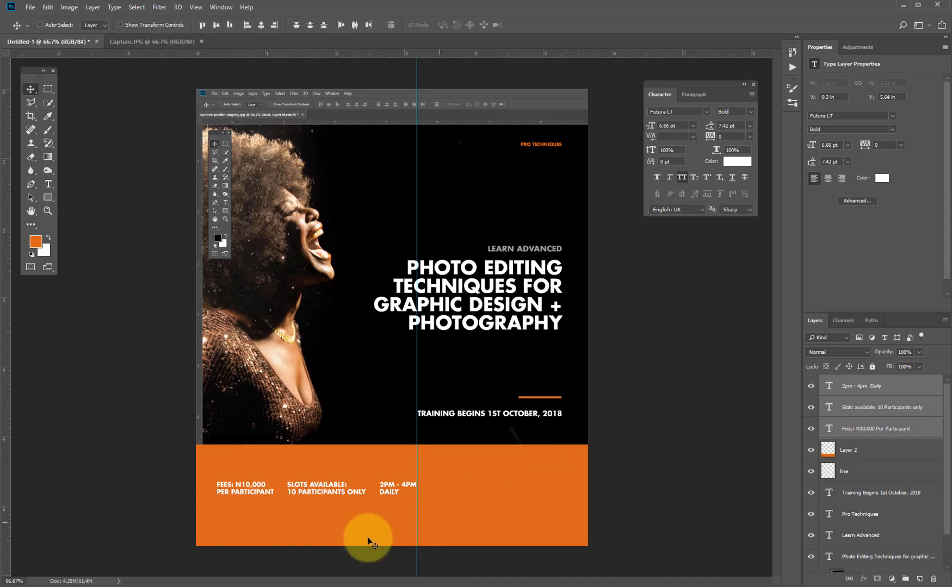
left_click_drag(380, 490, 345, 474)
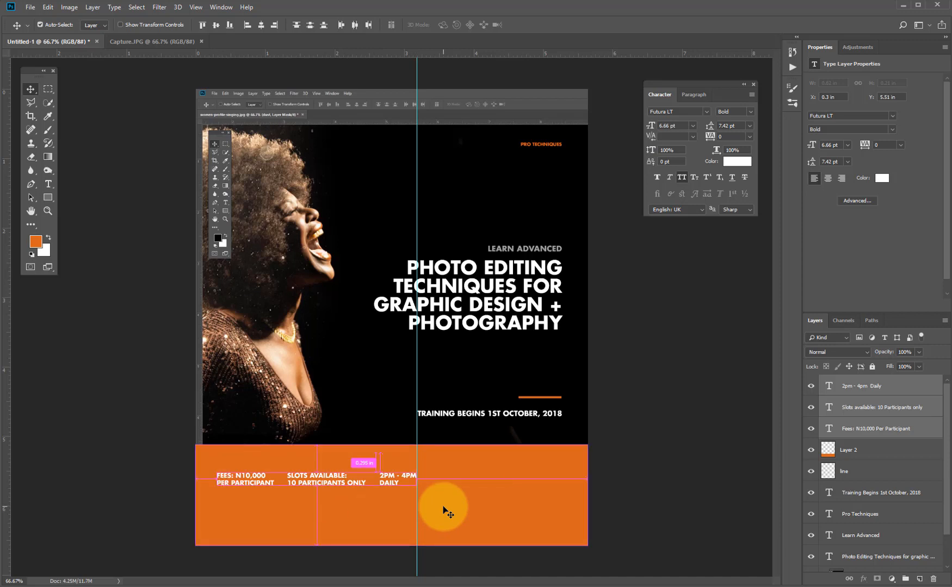
key("ctrl+t")
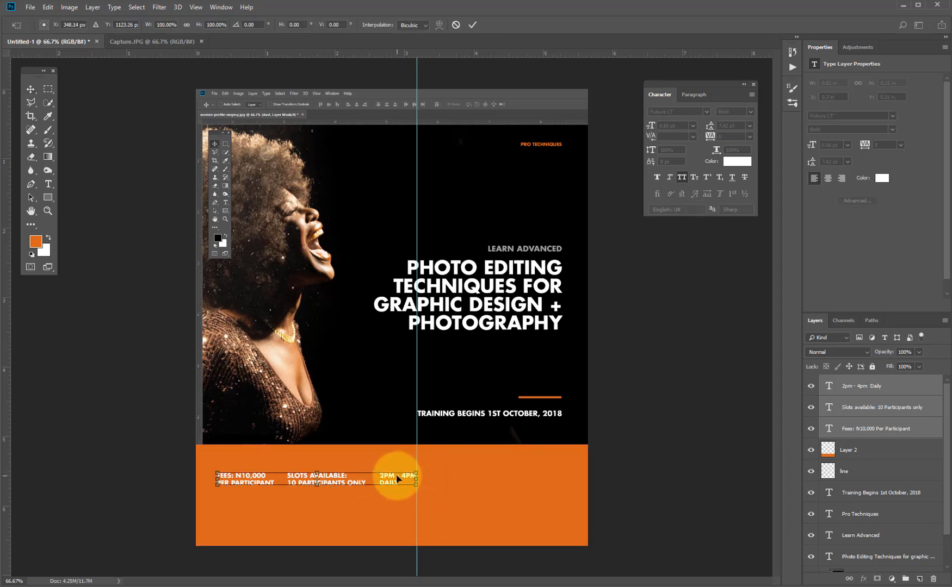
double_click(373, 476)
Try the Regular font style on the fees, slots and time texts, then undo it
left_click(750, 112)
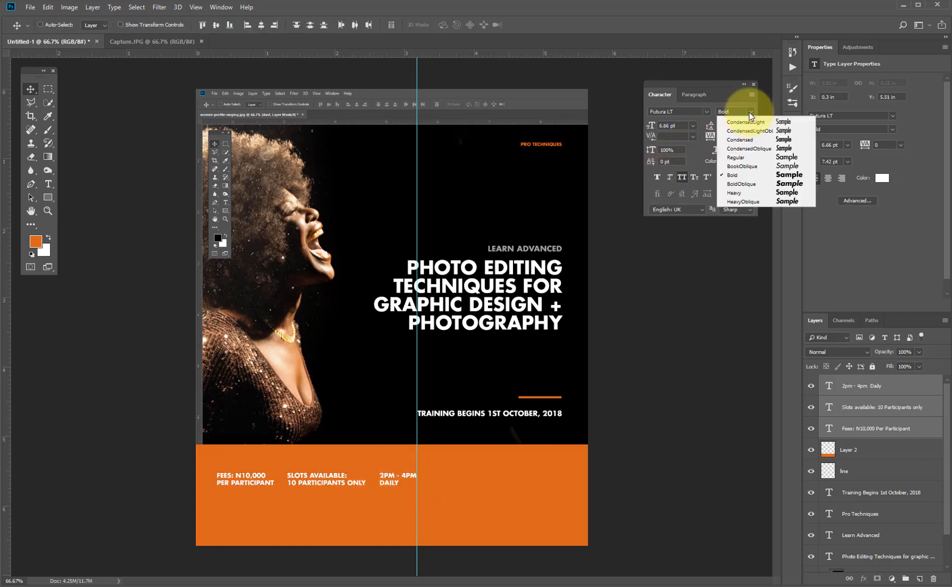
left_click(789, 159)
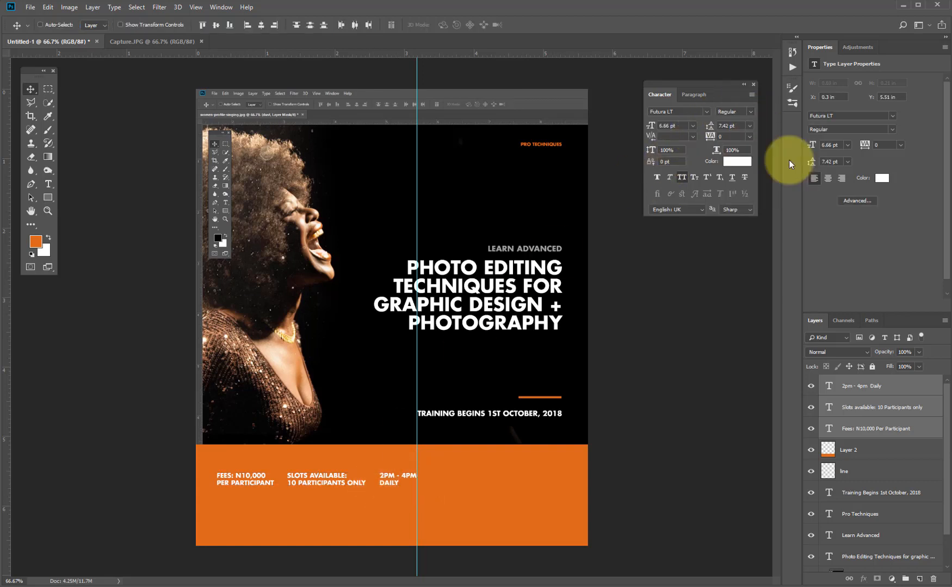
key("ctrl+z")
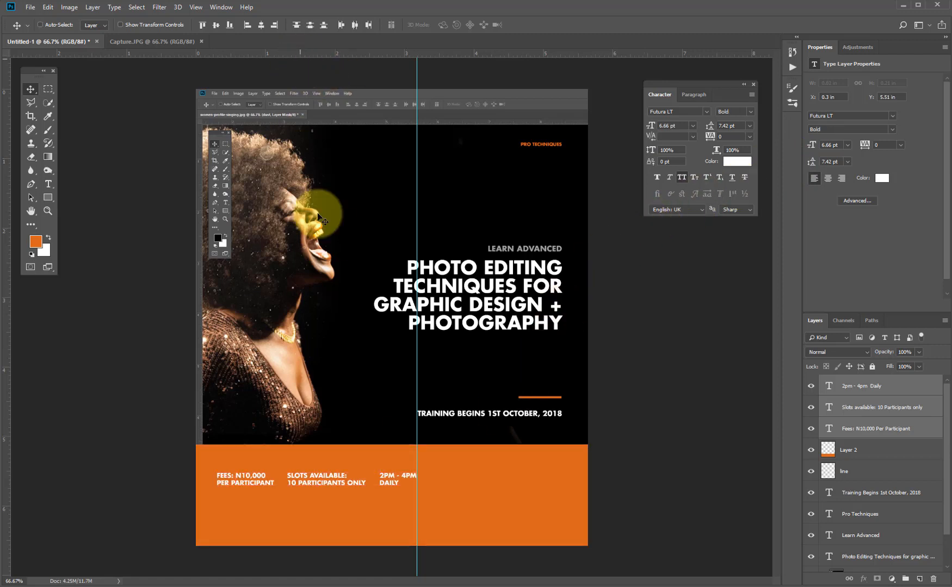
Move the fees, slots and time texts down together to about Y 5.59 in
left_click_drag(373, 485, 375, 491)
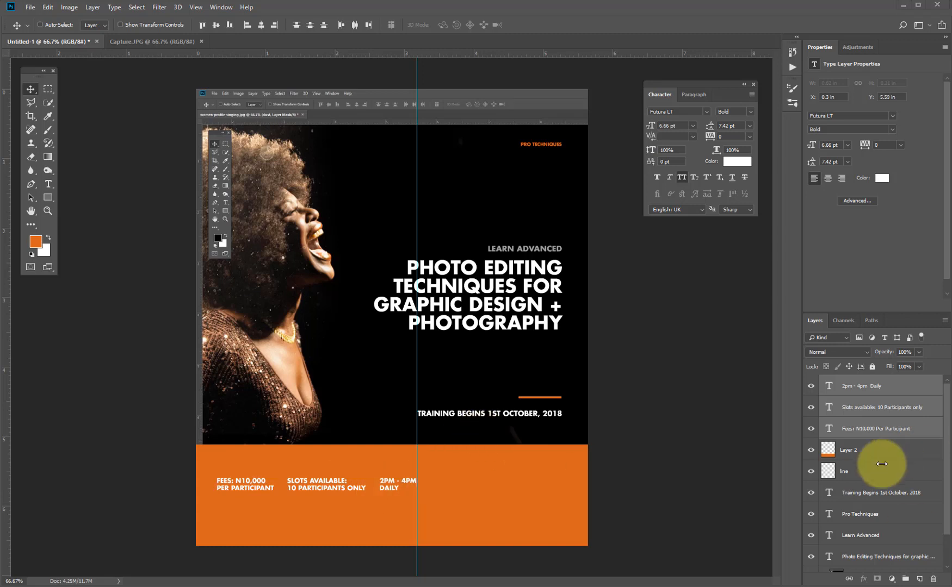
Add the white text "14HOURS 7 DAYS INTENSIVE TRAINING" below the detail texts and scale it down to about 5.61 pt
left_click(48, 184)
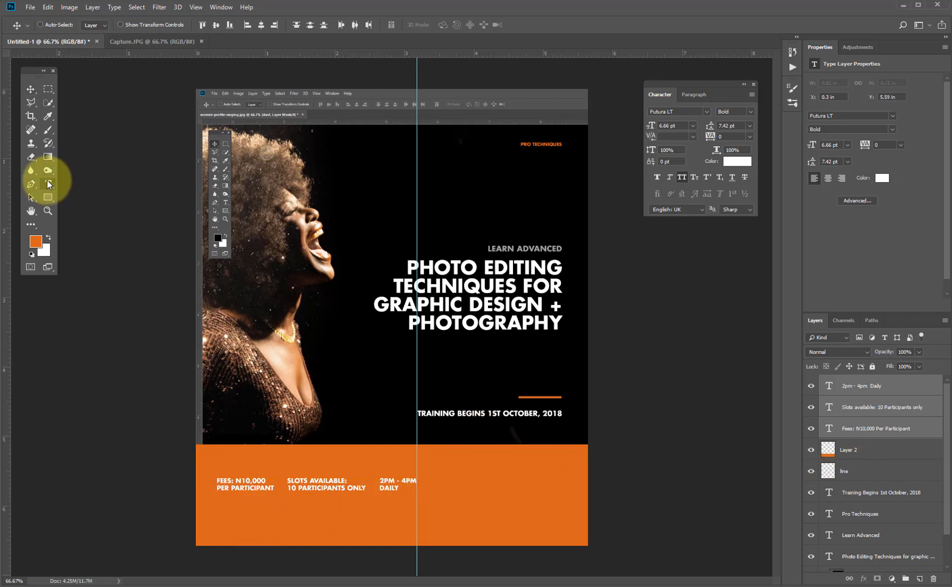
left_click(220, 512)
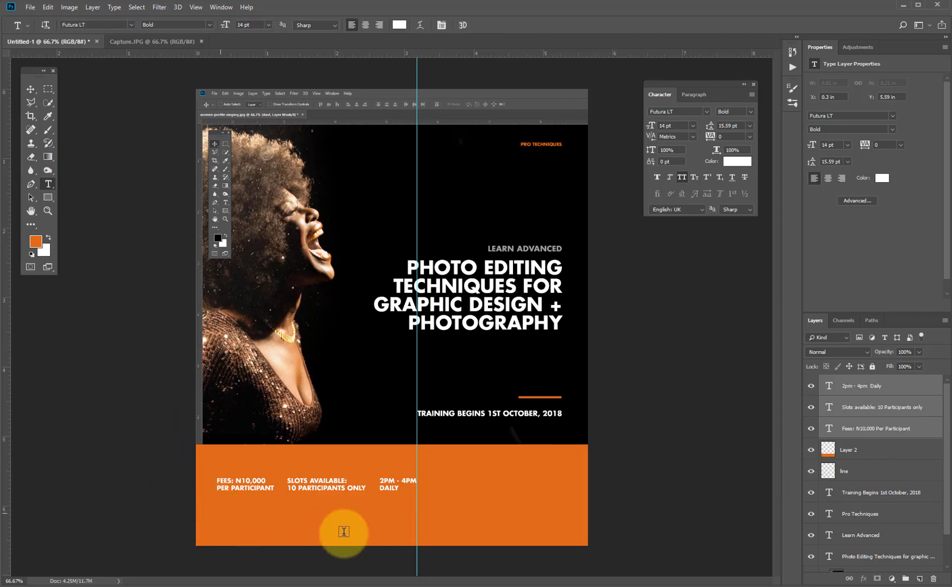
type("14HOURS 7 DAYS INTENSIVE TRAINING")
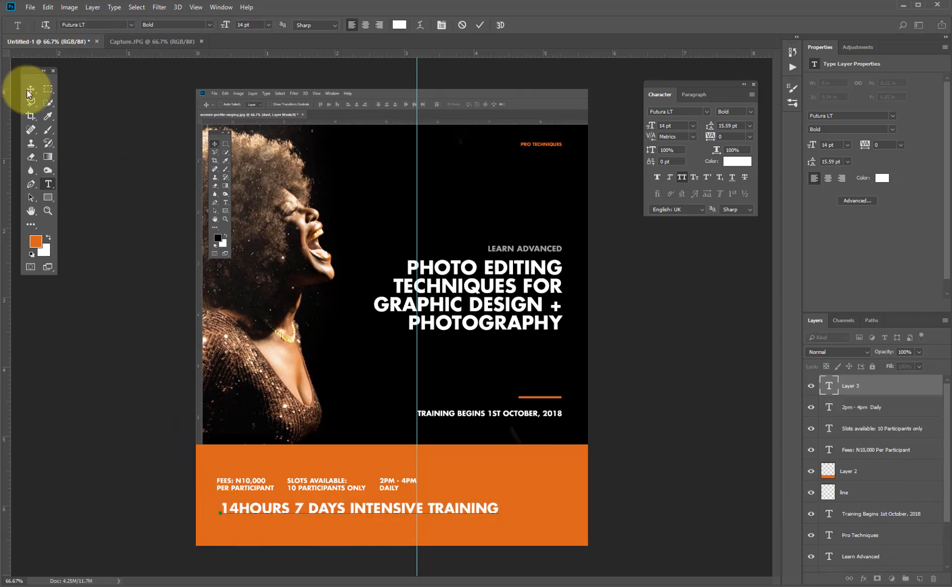
left_click(30, 88)
key("ctrl+t")
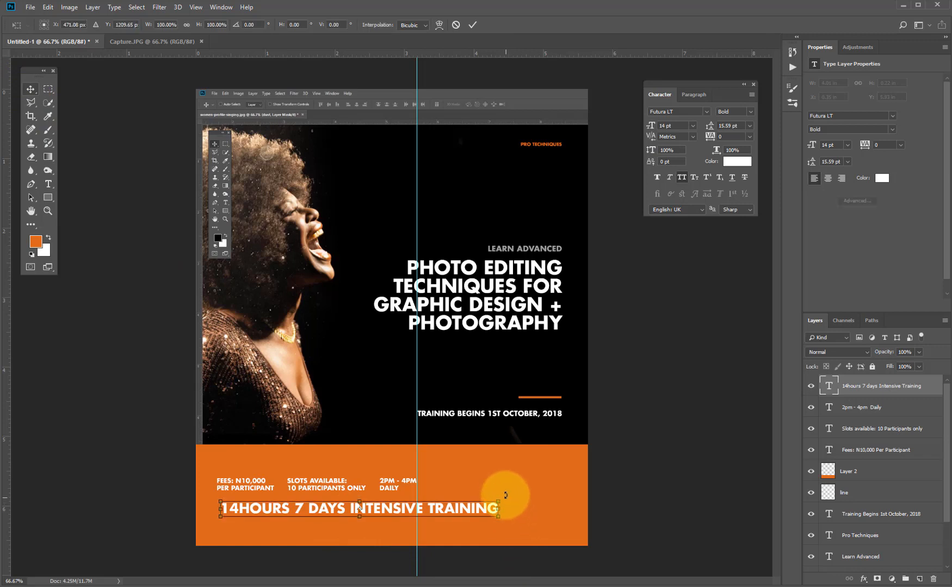
left_click_drag(499, 498, 333, 513)
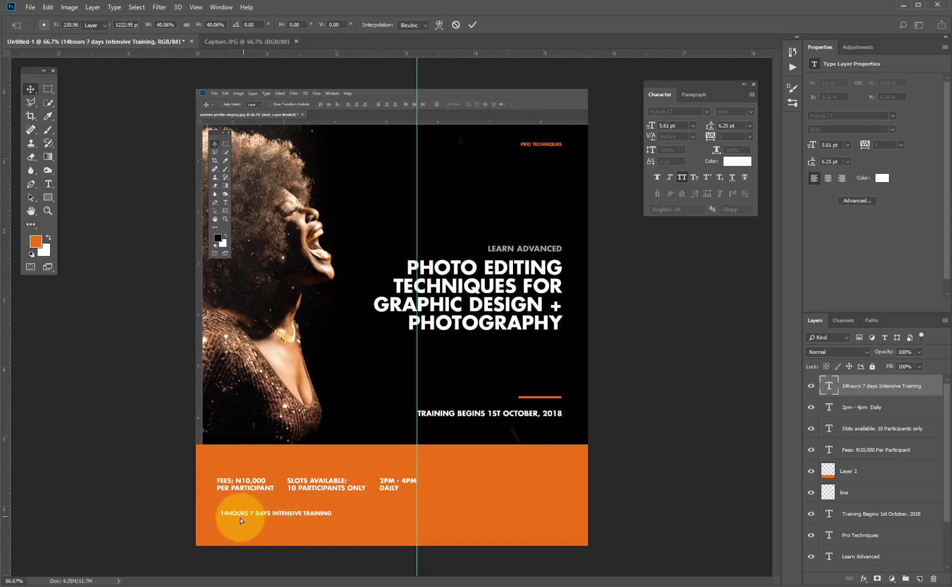
Align the intensive training text with the fees text at X 0.3 in, and move all four band texts up together to about Y 5.43 in
left_click_drag(240, 517, 260, 524)
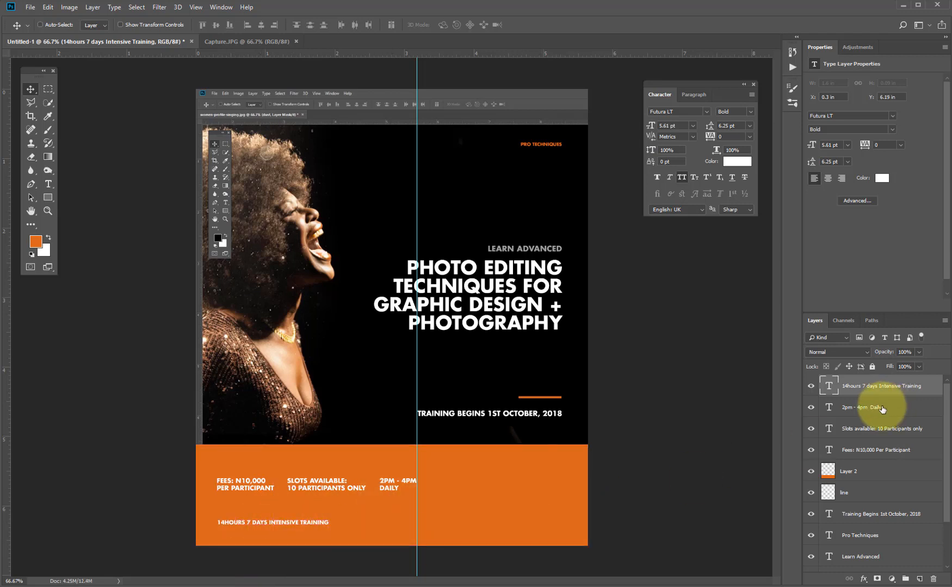
left_click(881, 429, "shift")
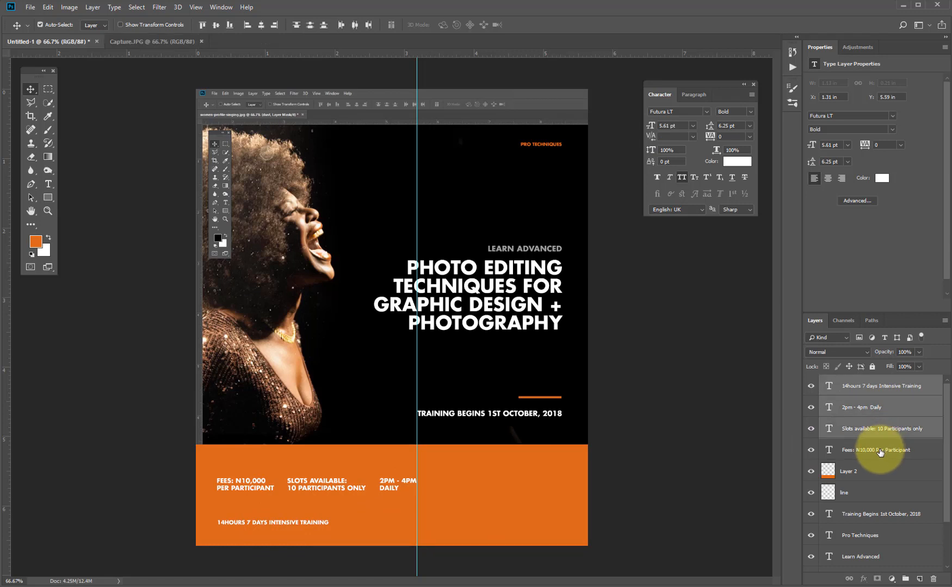
left_click(880, 451, "shift")
key("ctrl+t")
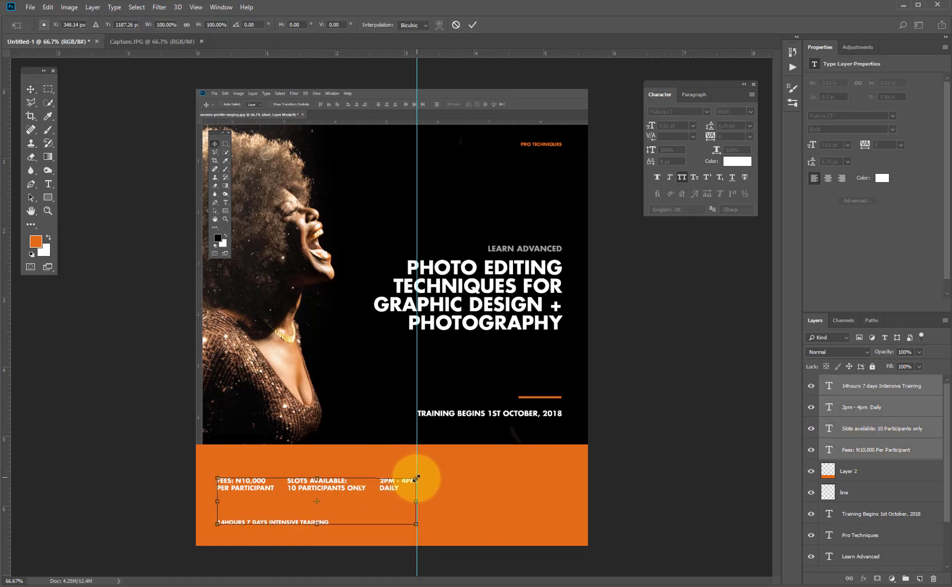
key("Return")
left_click_drag(351, 490, 351, 476)
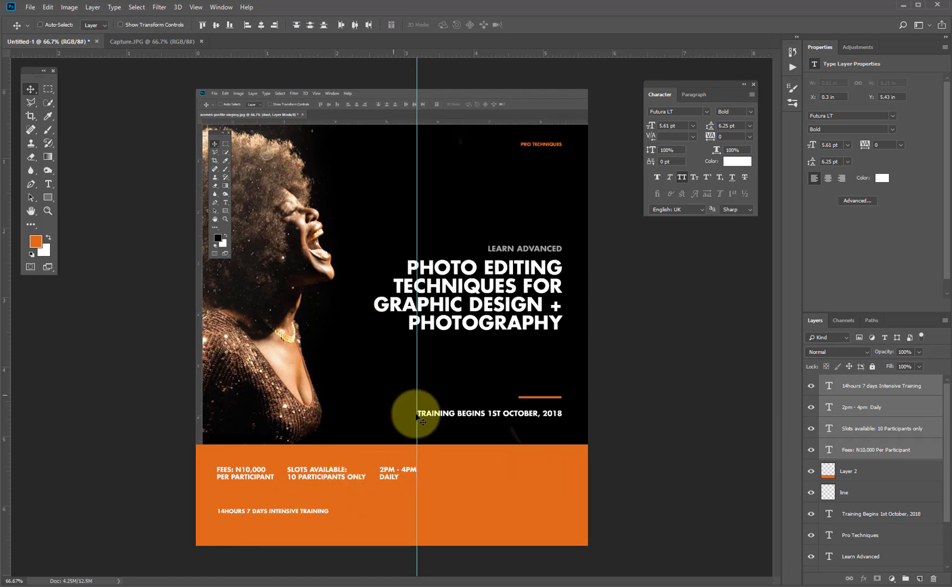
Remove the vertical guide and crop a narrow strip off the bottom edge of the canvas below the orange band's texts
left_click_drag(417, 421, 8, 410)
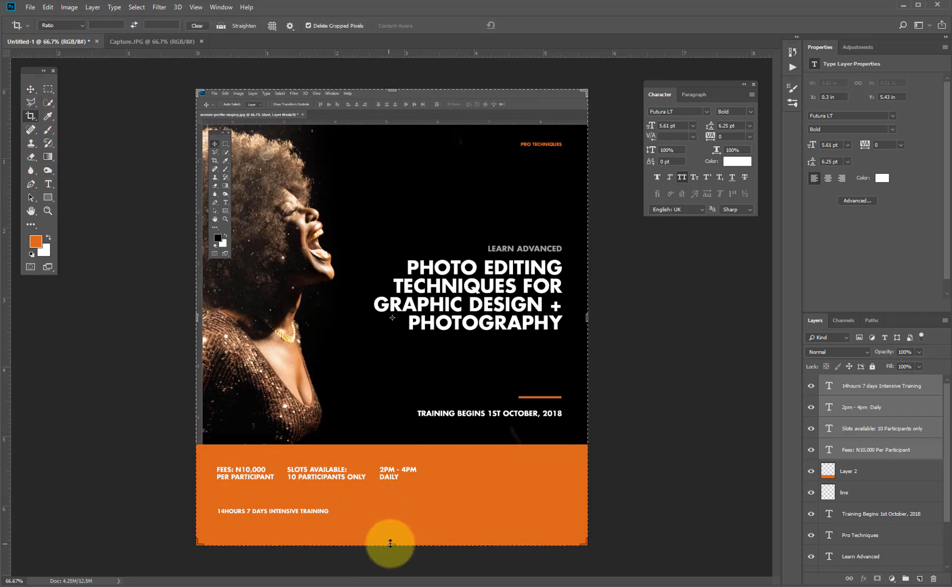
key("c")
left_click_drag(388, 545, 384, 537)
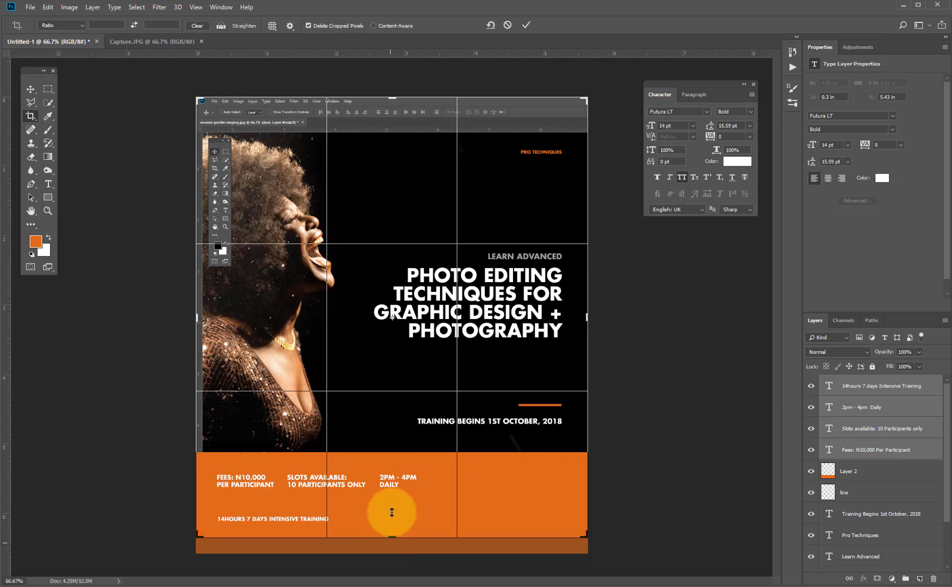
key("Return")
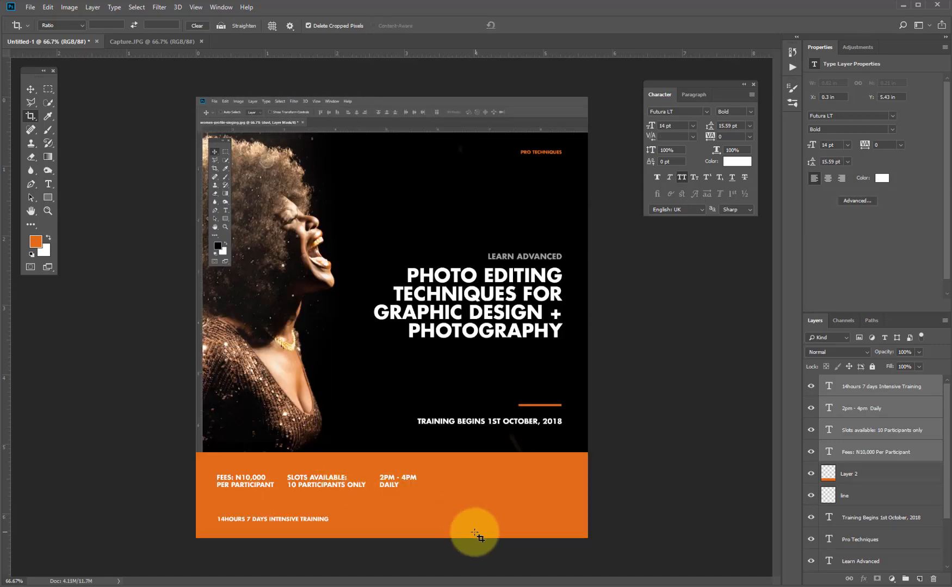
key("v")
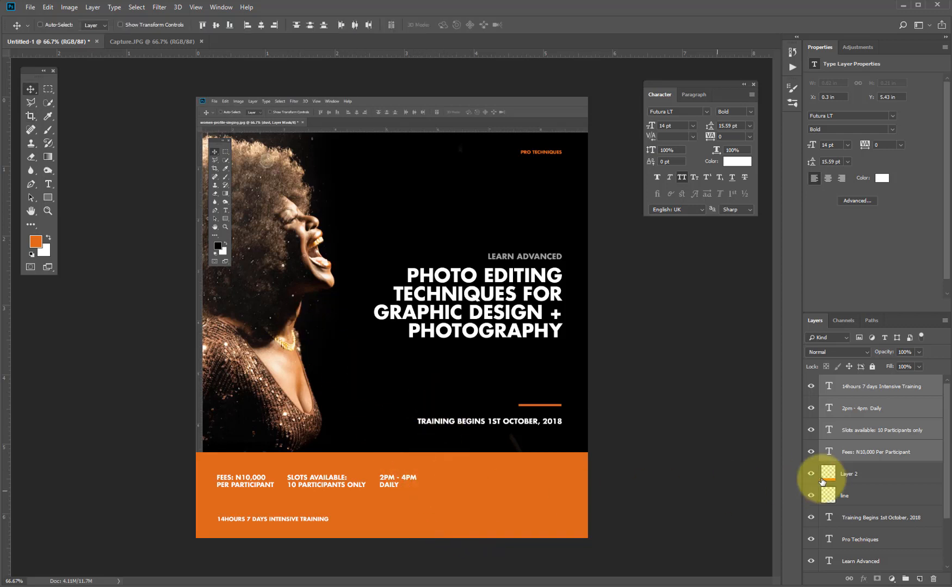
Scale the four detail texts in the orange band down together to about 5.28 pt, keeping their left edge at X 0.3 in
key("ctrl+t")
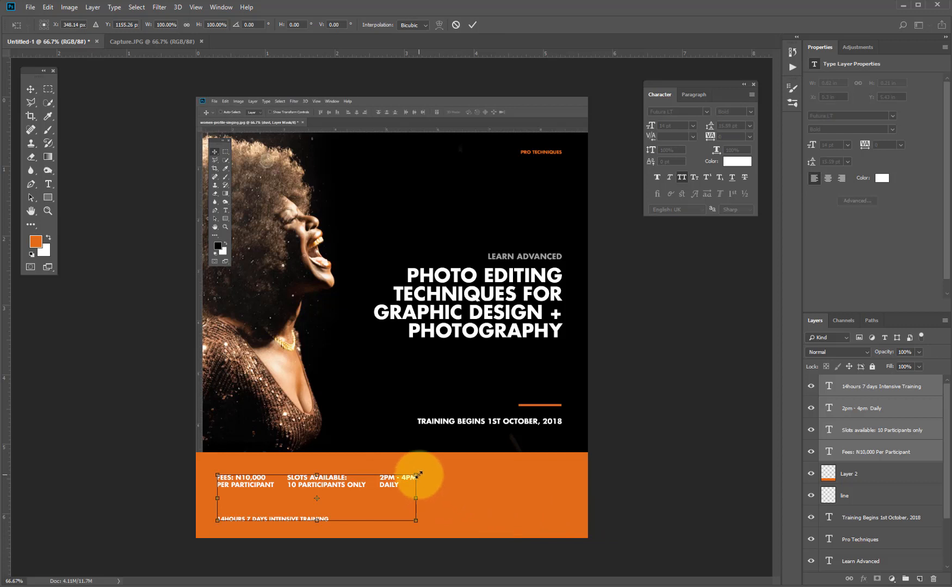
left_click_drag(416, 475, 398, 490)
key("Return")
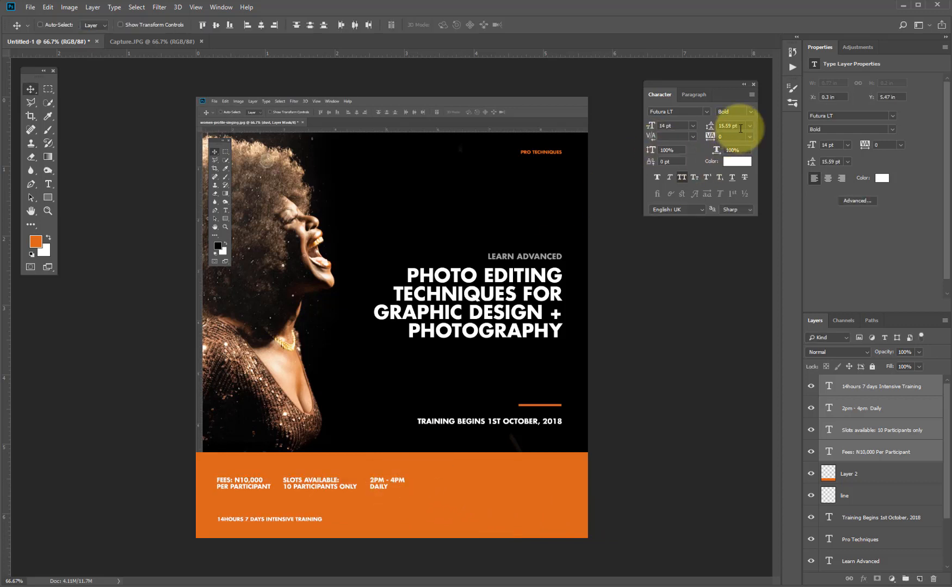
left_click(739, 128)
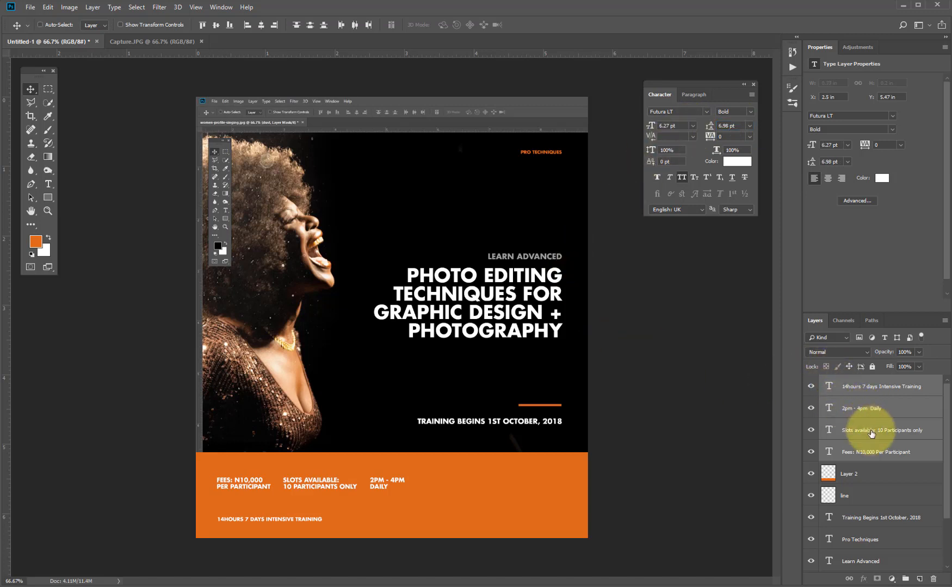
Insert a space between "14" and "hours" in the intensive training text
left_click(863, 413)
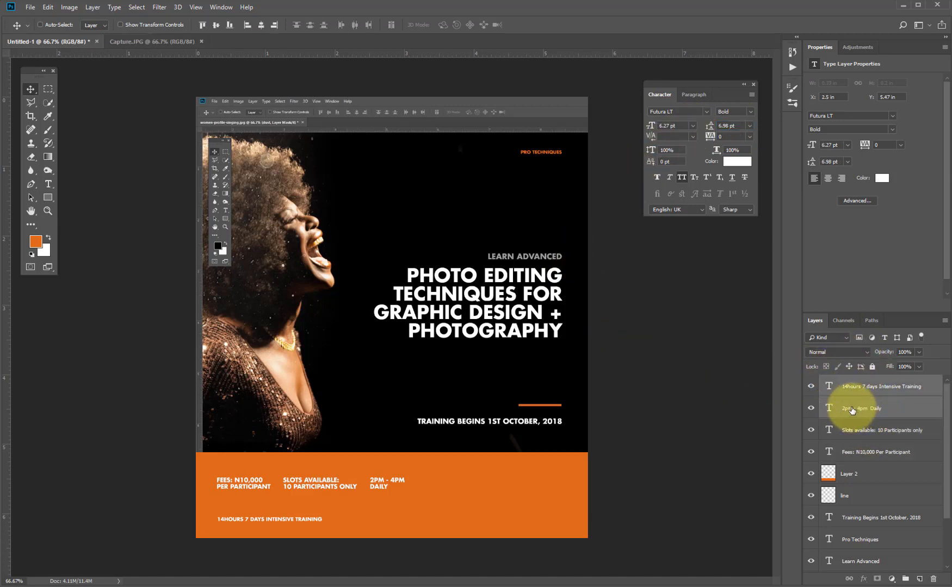
left_click(829, 387)
double_click(228, 519)
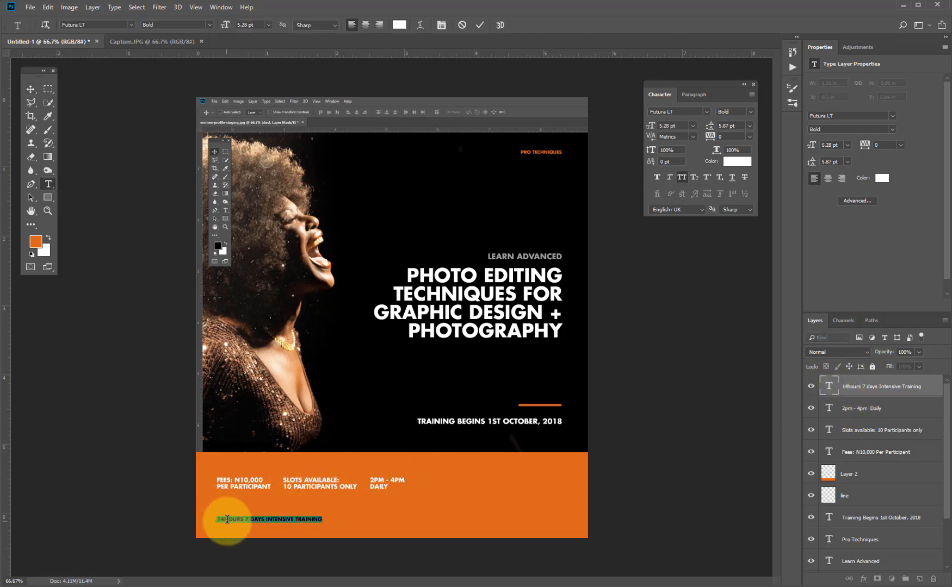
left_click(230, 519)
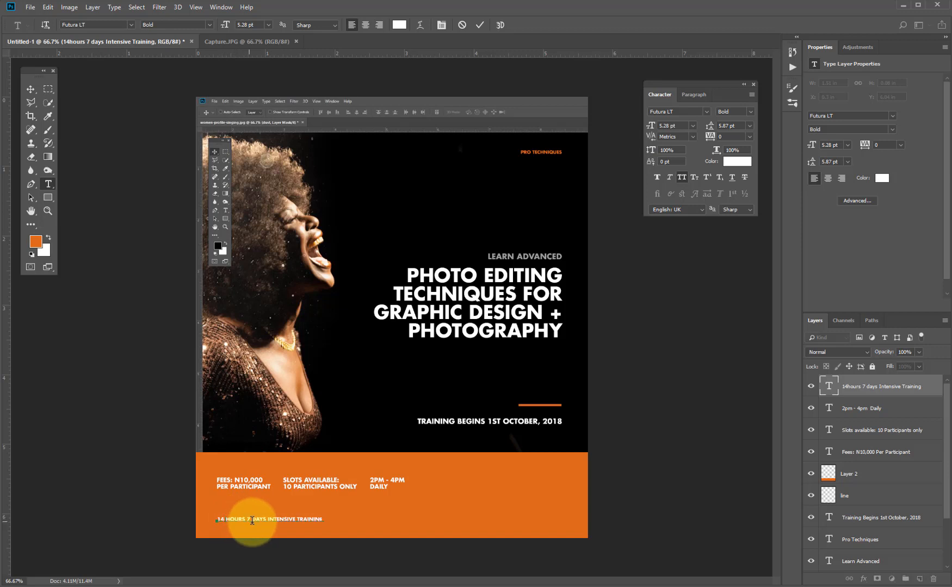
left_click(34, 89)
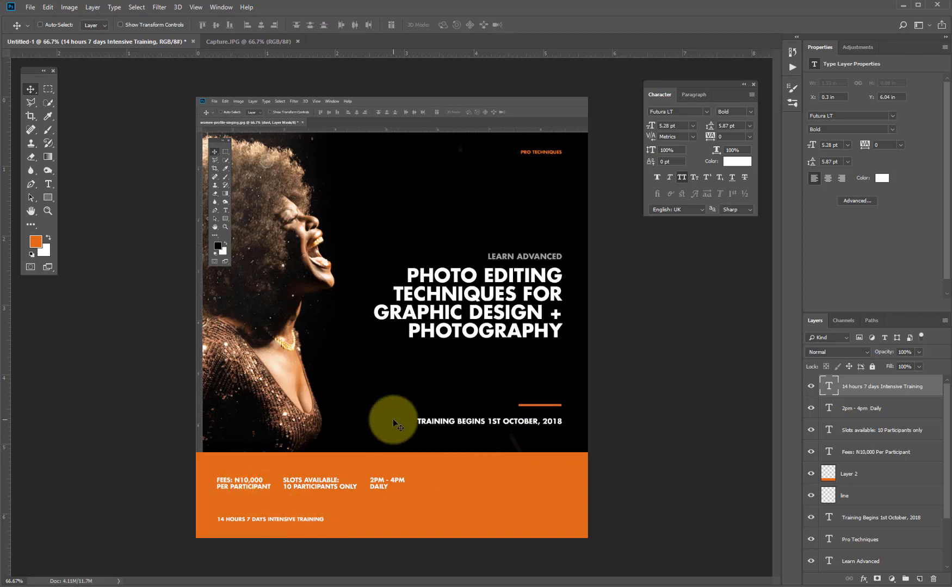
Change the colour of the "Training Begins 1st October, 2018" text to bright sky blue
right_click(469, 417)
right_click(461, 422)
right_click(461, 423)
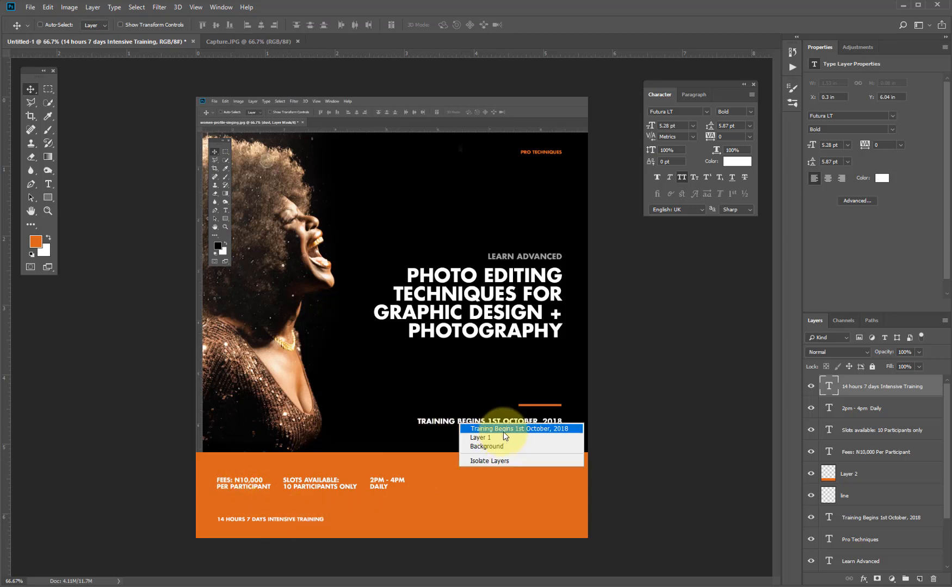
left_click(503, 431)
left_click(737, 162)
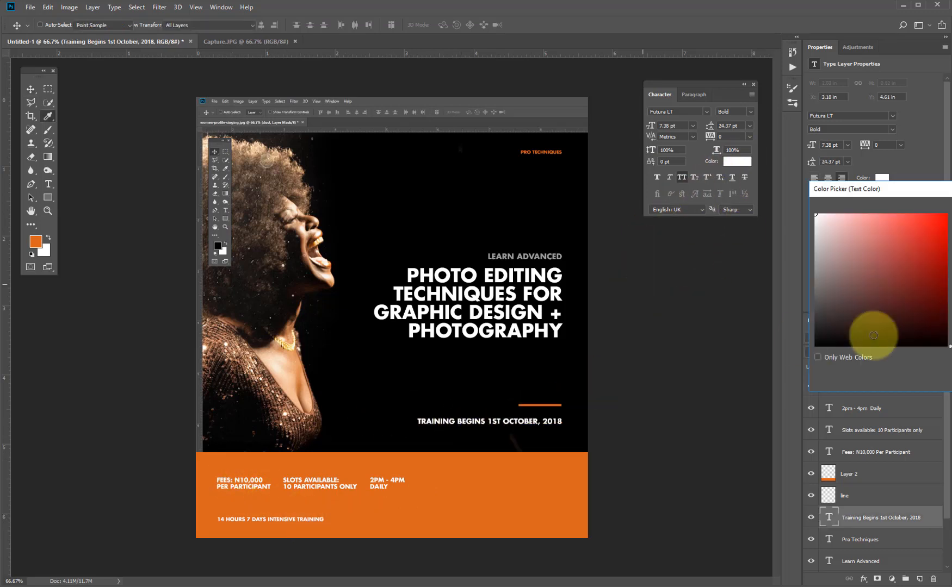
left_click(949, 278)
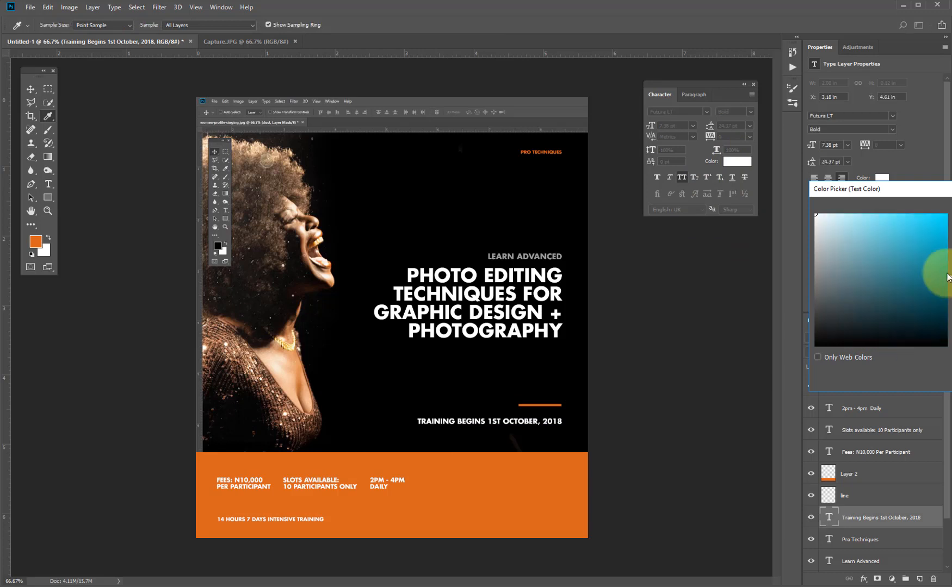
left_click(940, 230)
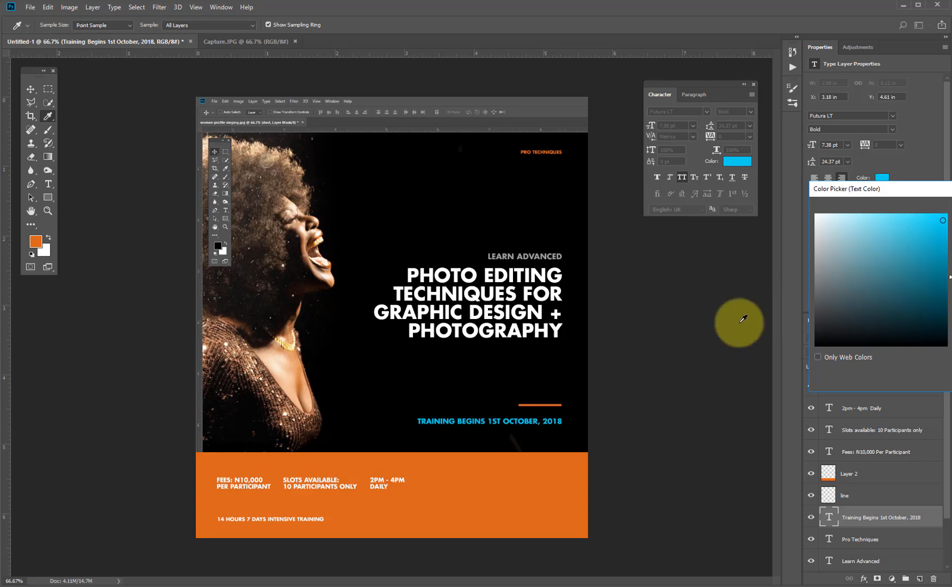
key("v")
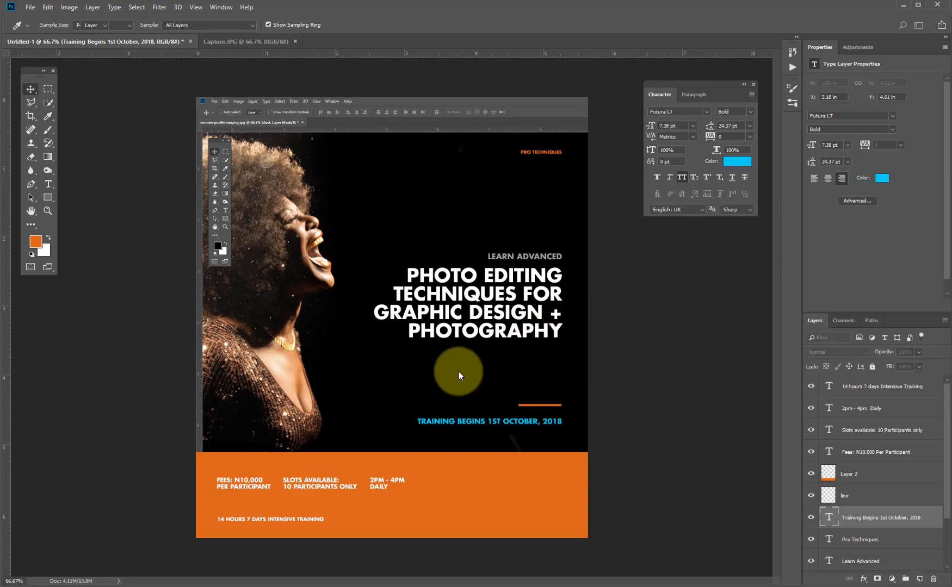
Move the "Learn Advanced" text and the main title up together so the title sits at about Y 1.5 in
right_click(484, 318)
left_click(540, 323)
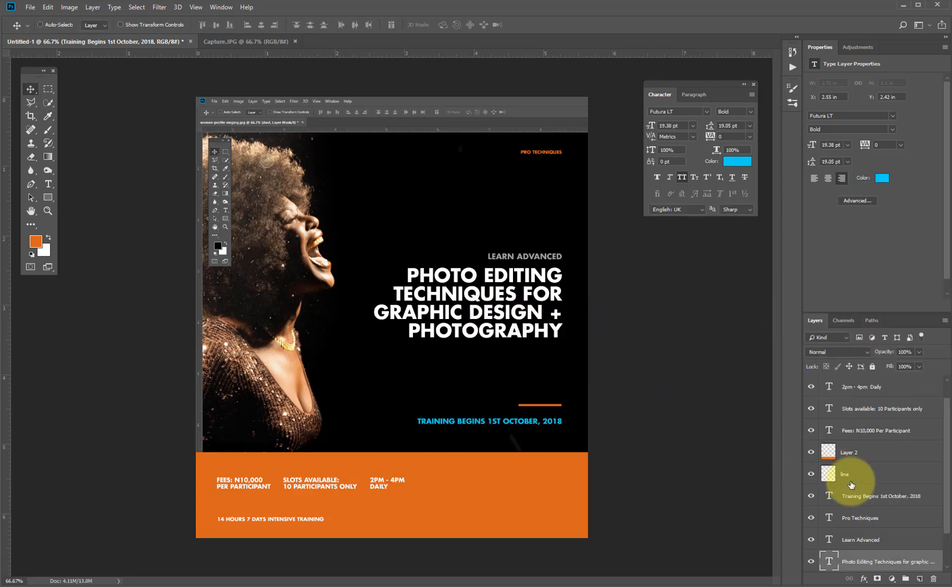
left_click(520, 257, "shift")
left_click_drag(523, 284, 523, 214)
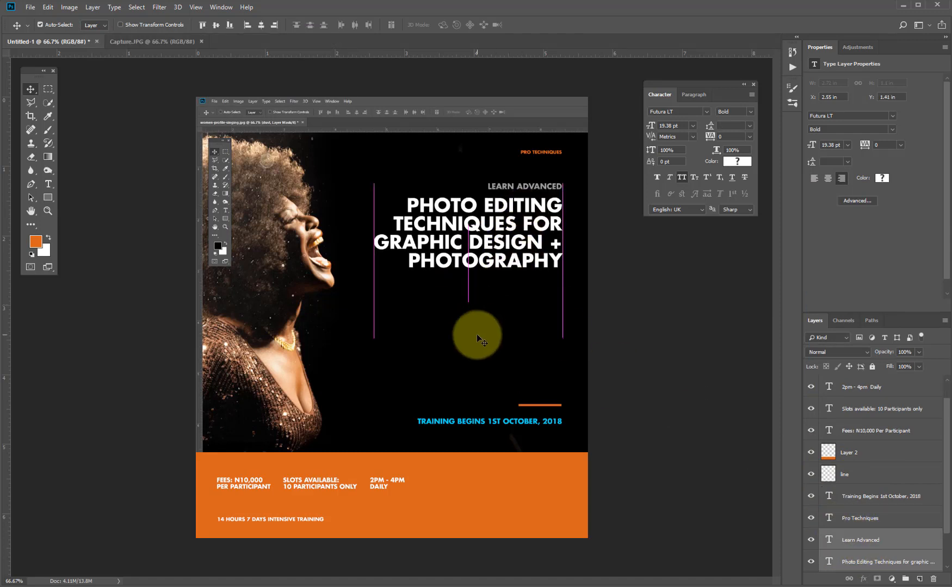
mouse_move(488, 264)
left_mouse_down()
mouse_move(485, 286)
mouse_move(488, 271)
left_mouse_up()
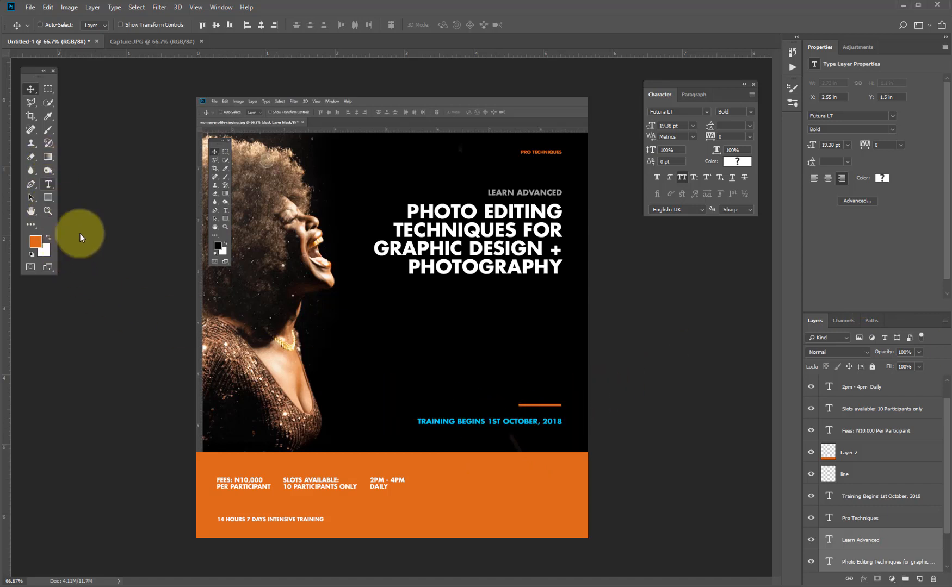
Add a white "Enquiries:" text with the contact phone number in the lower part of the orange band
key("t")
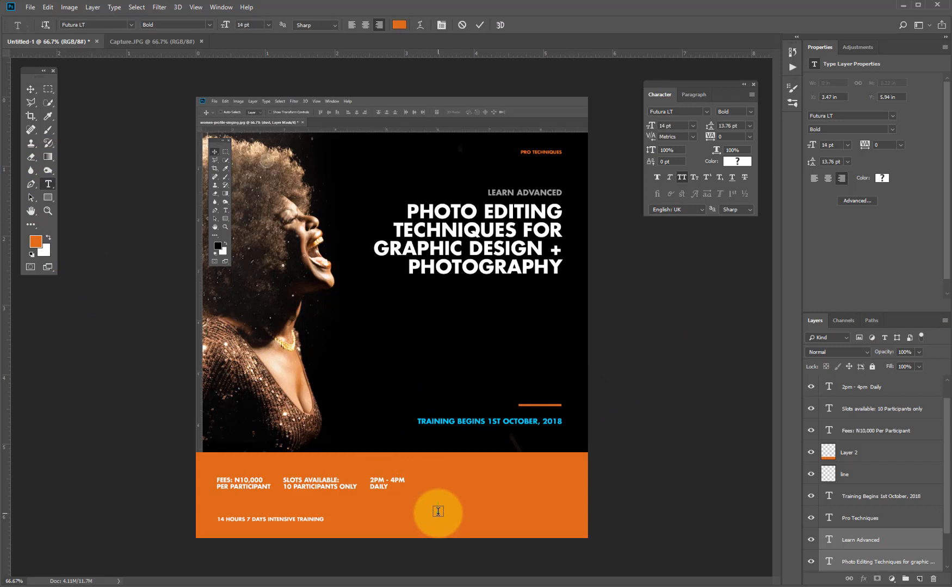
left_click(438, 511)
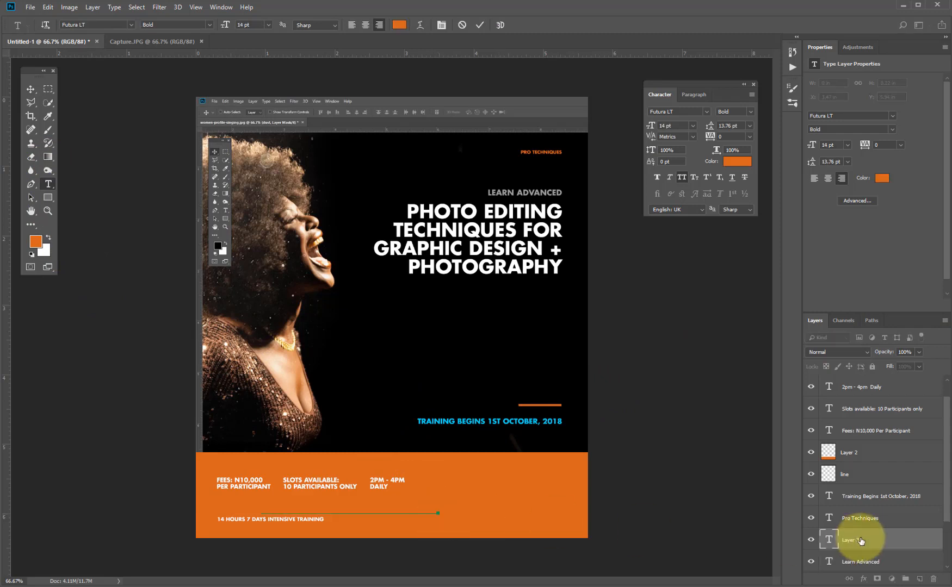
left_click(860, 541)
left_click(742, 164)
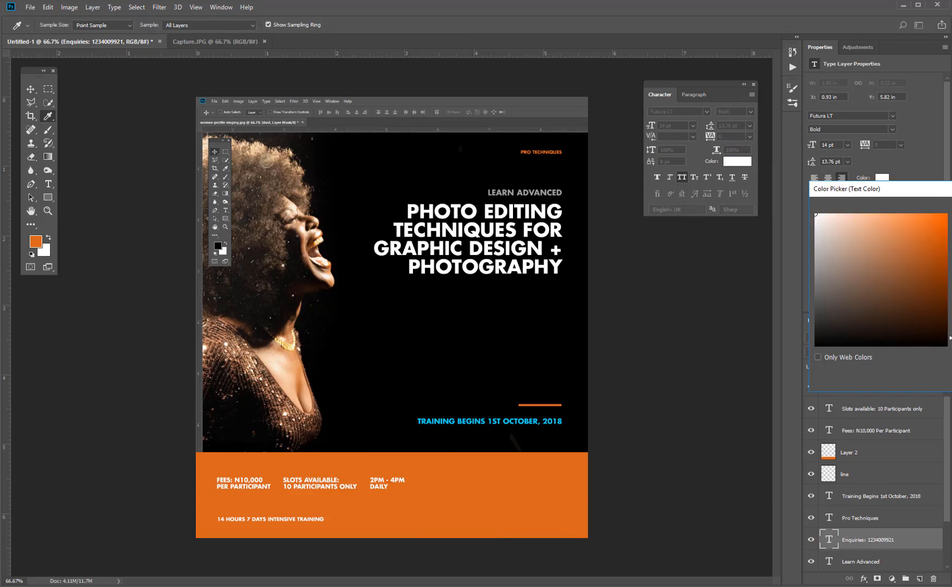
key("Return")
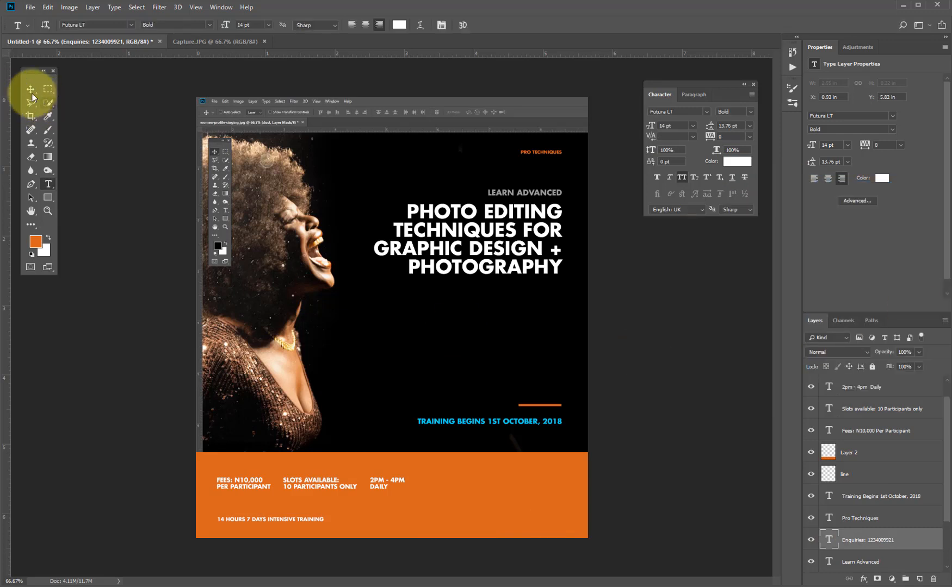
left_click(30, 90)
key("ctrl+t")
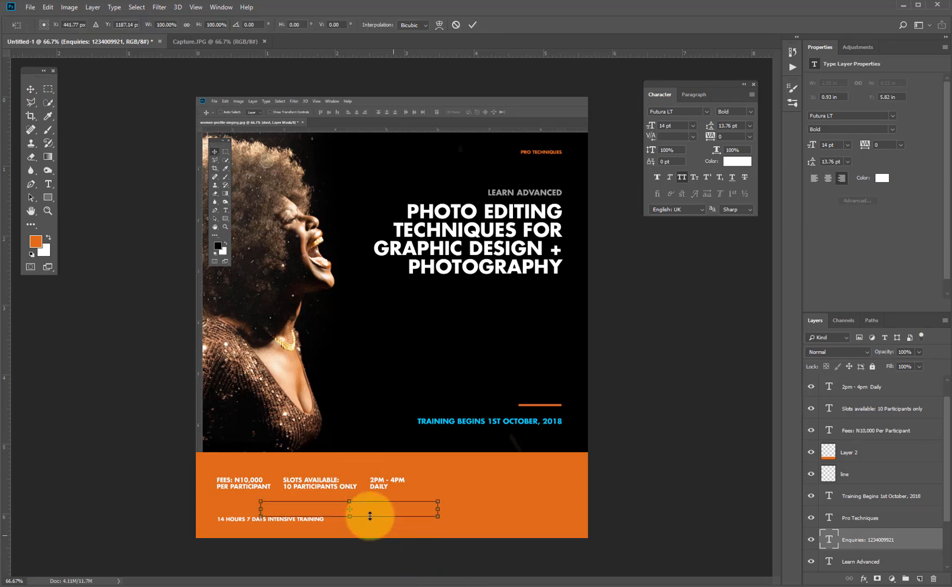
left_click_drag(417, 502, 422, 507)
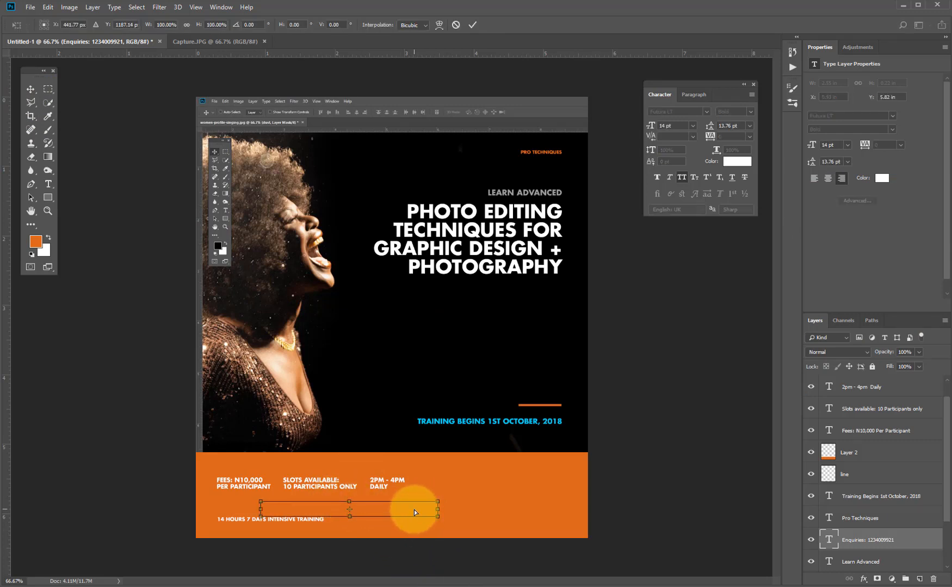
key("Escape")
Raise the enquiries text layer above the orange band layer and scale it down to about 4.92 pt at X 4.36 in, Y 5.93 in
left_click_drag(870, 519, 856, 443)
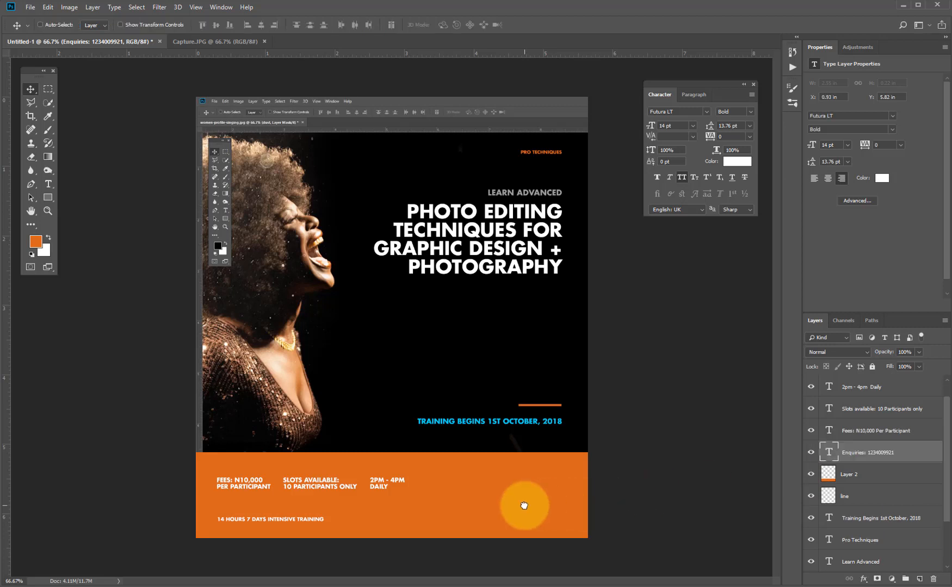
key("ctrl+t")
left_click_drag(438, 502, 548, 523)
key("Return")
key("v")
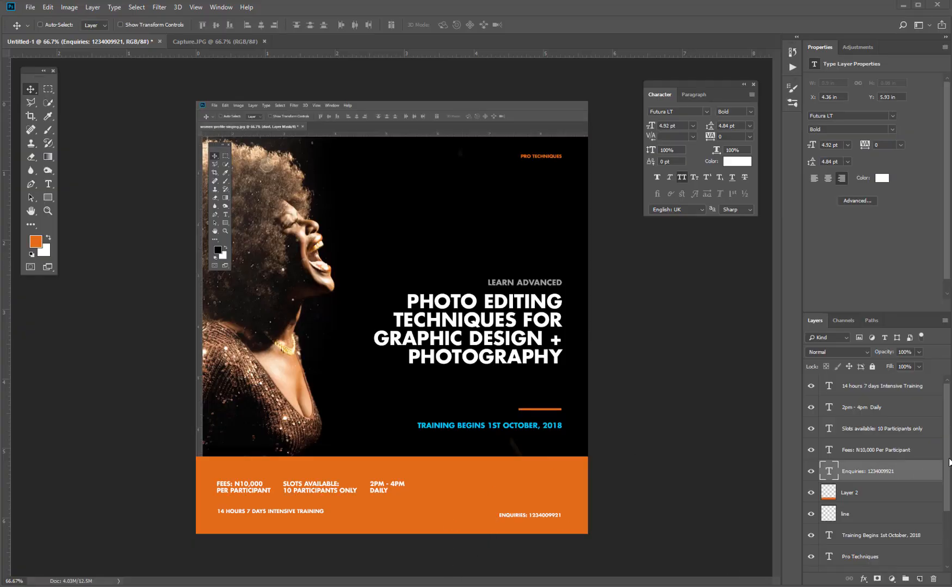
Select the five white text layers on the orange band and scale them down together to about 89.65%
left_click(890, 387)
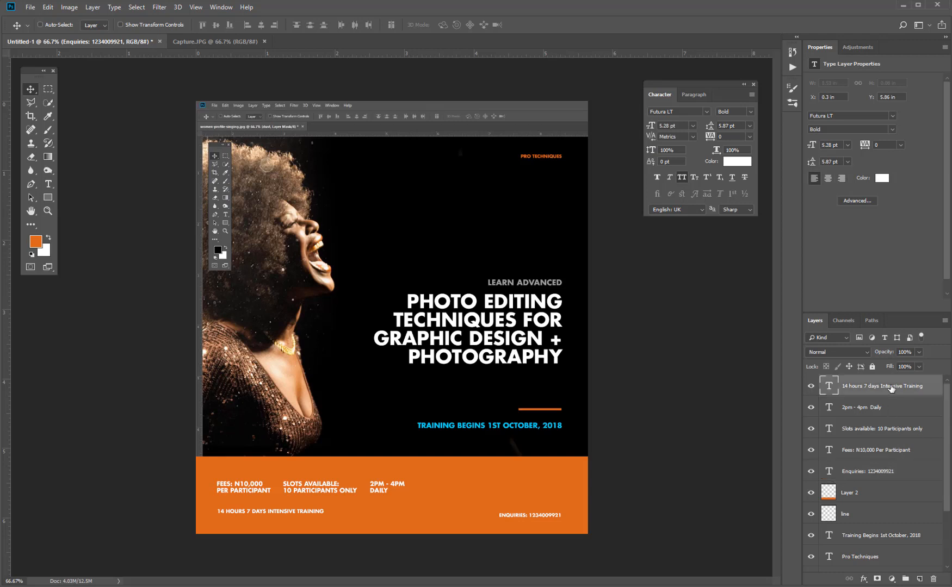
left_click(885, 474, "shift")
key("ctrl")
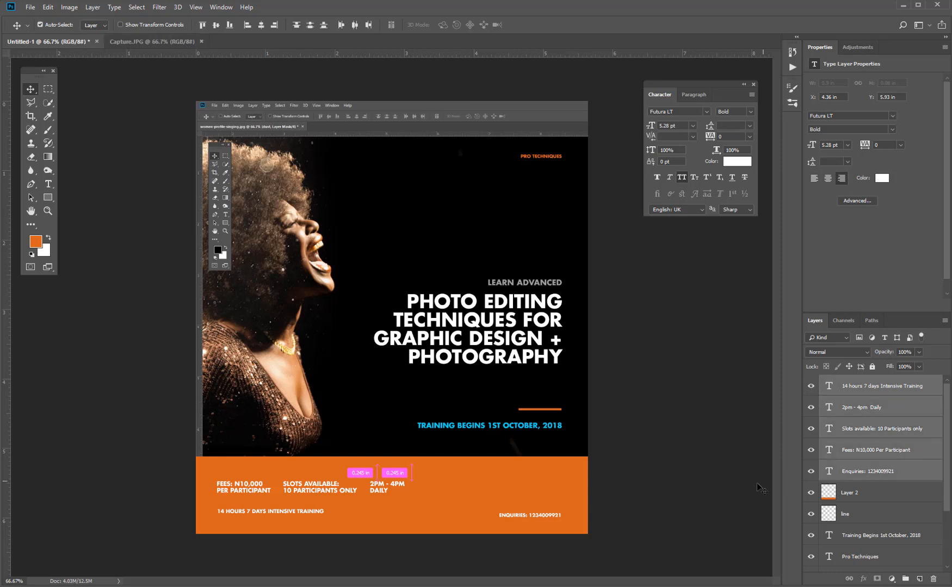
key("ctrl+t")
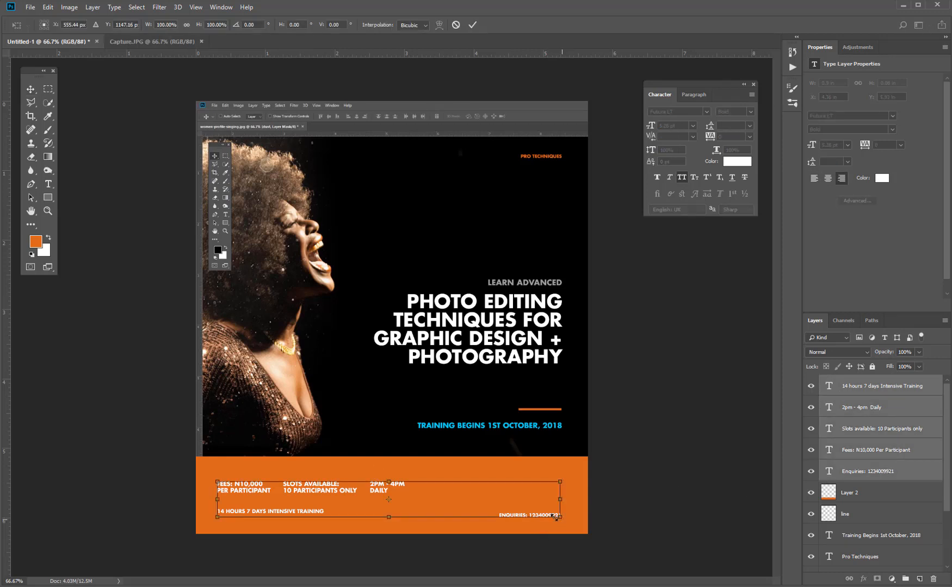
left_click_drag(556, 517, 525, 512)
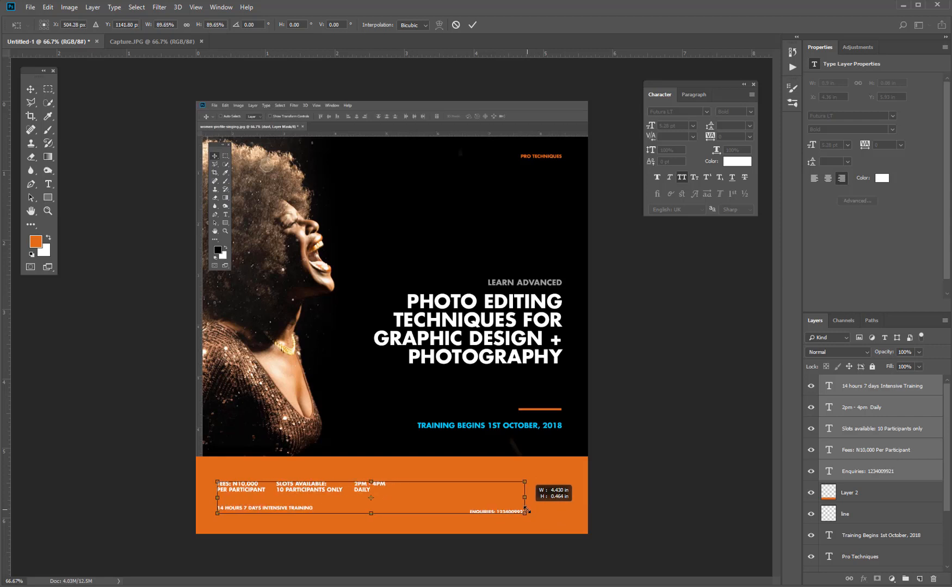
key("Return")
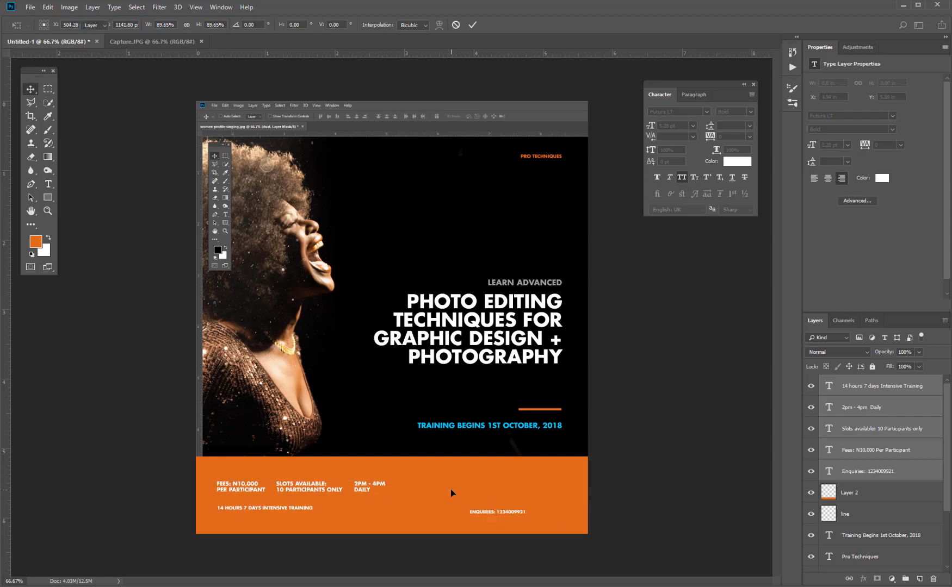
Place a vertical guide at the main title's left edge and scale the five band texts down to about 94.13% to meet it
left_click_drag(8, 456, 375, 472)
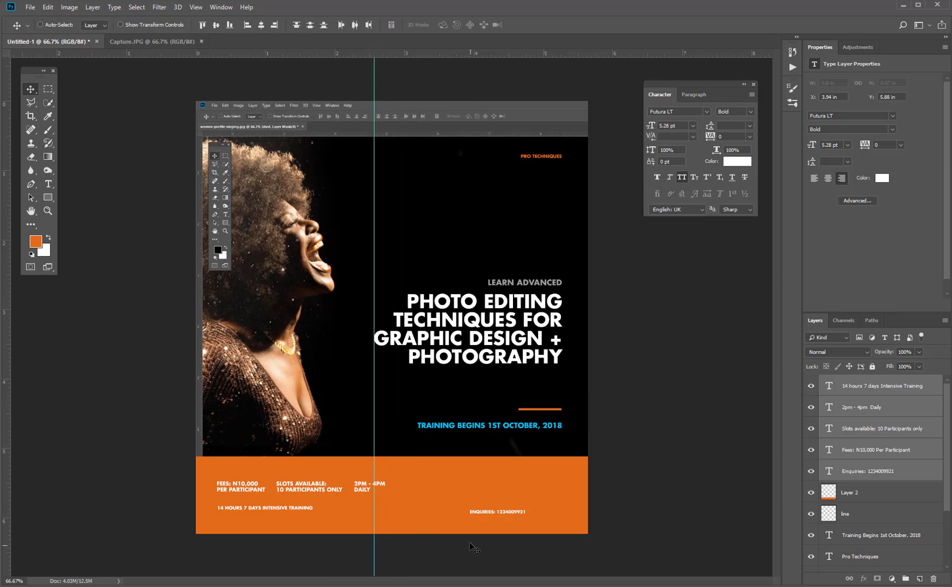
key("ctrl+t")
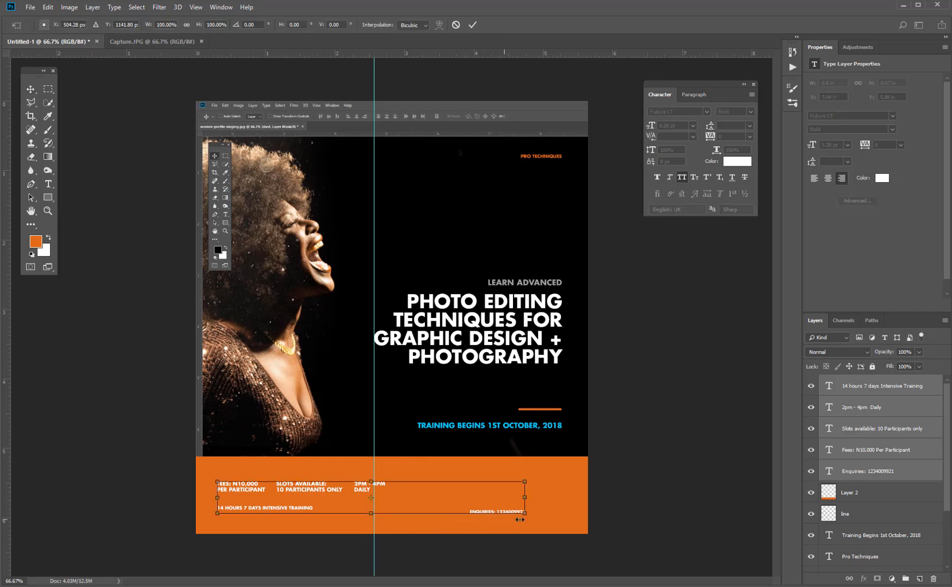
left_click_drag(525, 513, 508, 511)
key("Return")
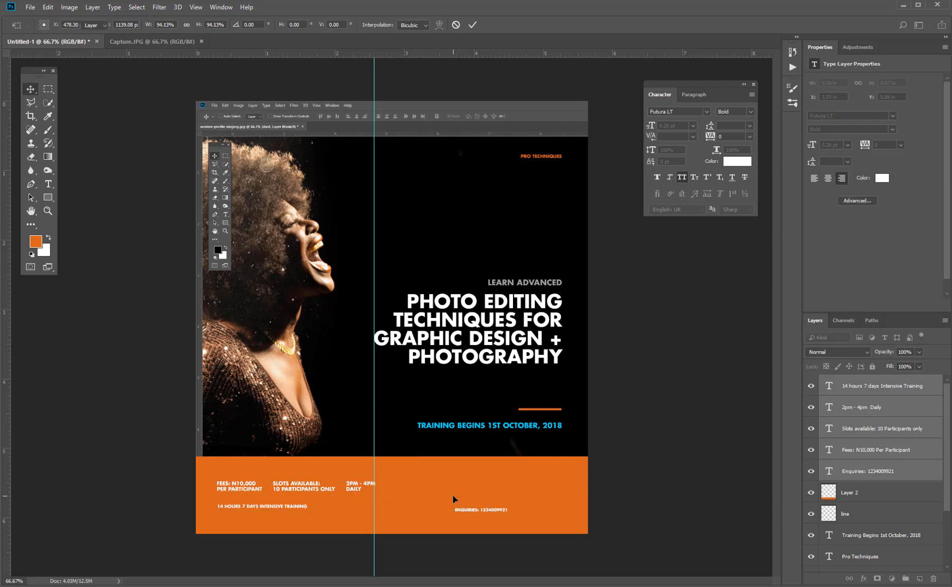
Move the five band texts slightly up, then shift only the enquiries text to X 4.51 in, aligned with the title's right edge
left_click_drag(349, 485, 348, 479)
right_click(493, 507)
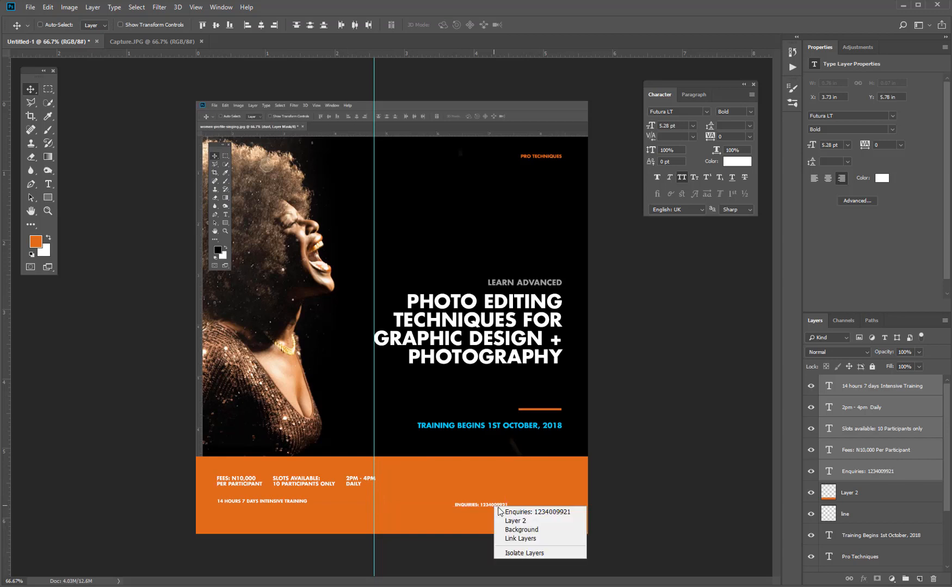
left_click(581, 511)
left_click_drag(508, 516, 552, 525)
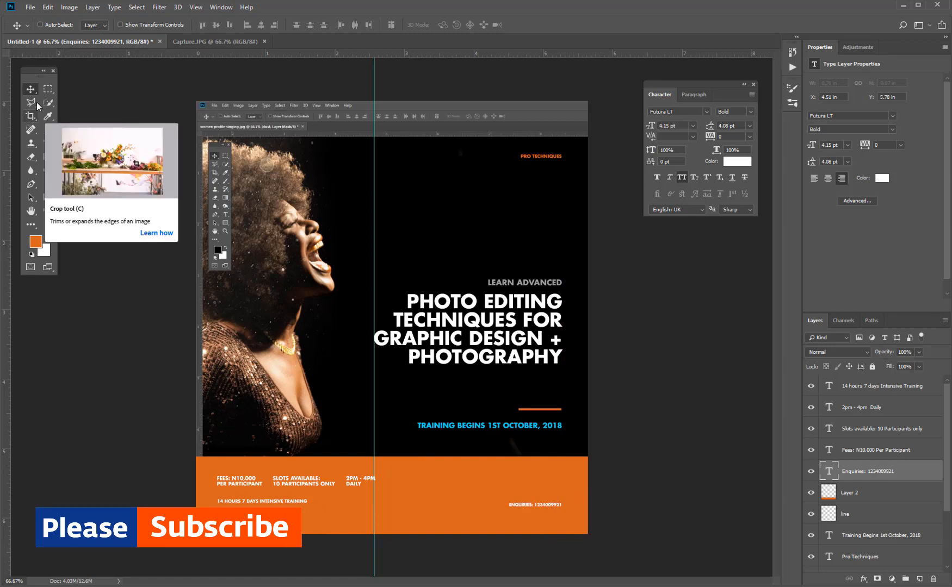
Crop the canvas slightly from below to trim the empty lower part of the orange band
left_click(31, 119)
mouse_move(392, 534)
left_mouse_down()
mouse_move(396, 522)
mouse_move(383, 529)
mouse_move(393, 523)
left_mouse_up()
double_click(403, 510)
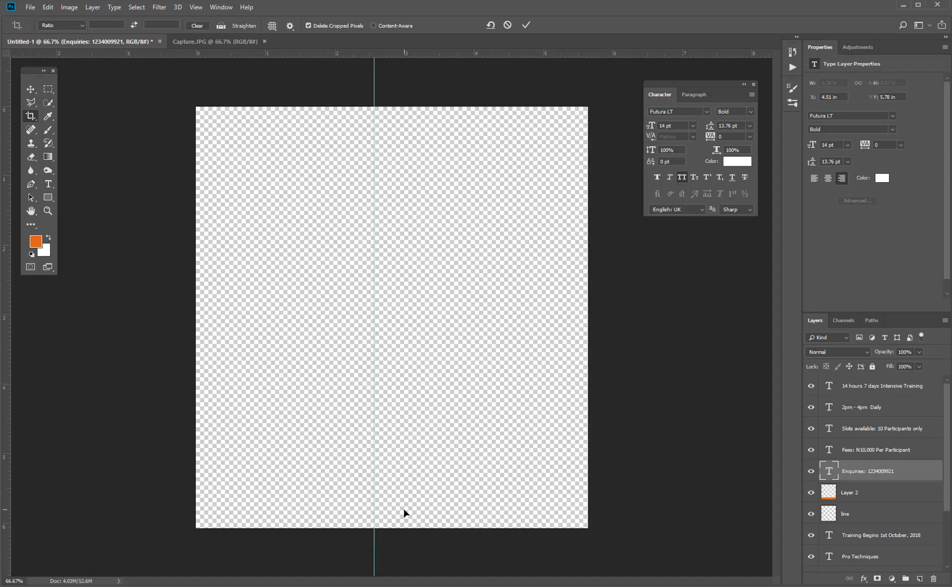